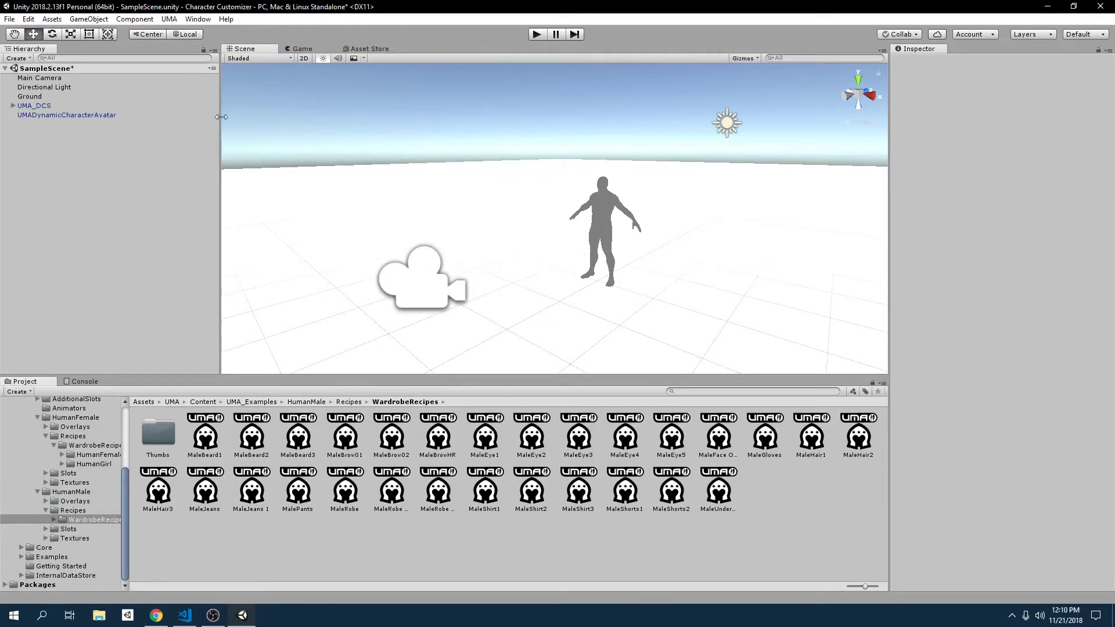
Dock the Game view to the right of the Scene view and resize the two panes
left_click(299, 50)
left_click_drag(298, 51, 581, 181)
mouse_move(442, 221)
left_mouse_down("alt")
mouse_move(368, 256)
mouse_move(447, 172)
mouse_move(443, 243)
mouse_move(430, 257)
mouse_move(406, 249)
mouse_move(445, 227)
left_mouse_up("alt")
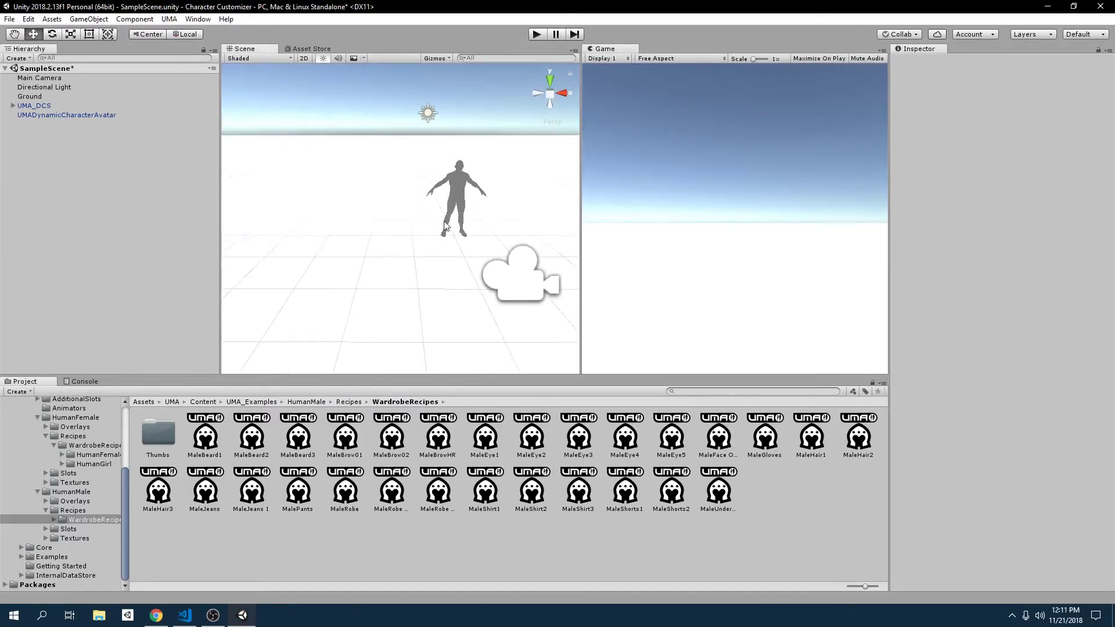
Select the Main Camera and shift it slightly to the right
left_click(525, 266)
middle_click_drag(495, 202, 449, 204)
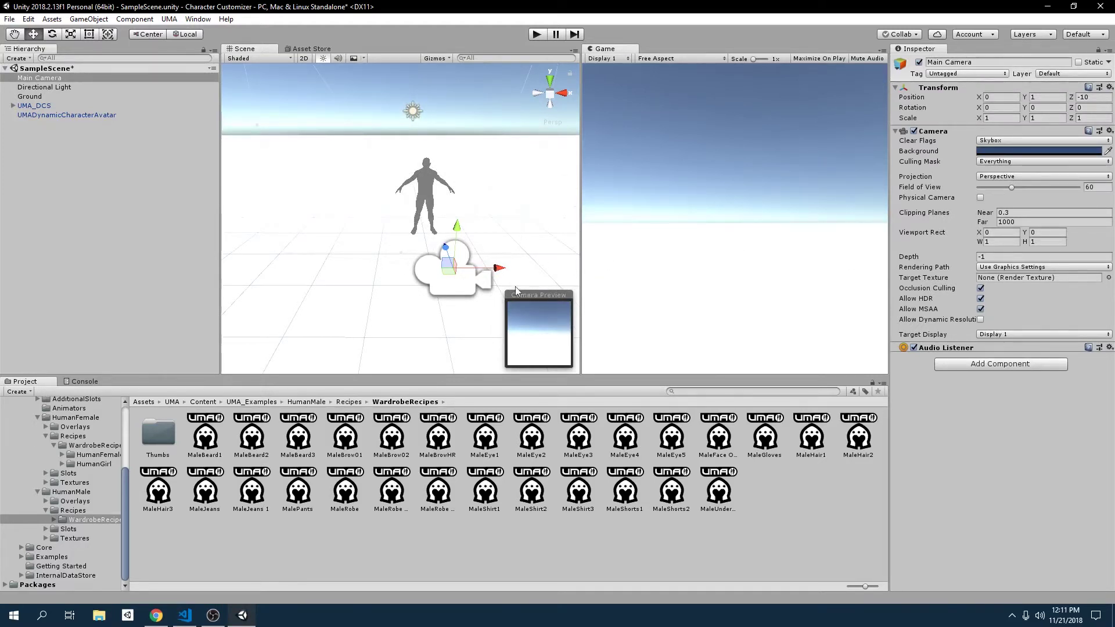
left_click_drag(490, 268, 507, 276)
key("f")
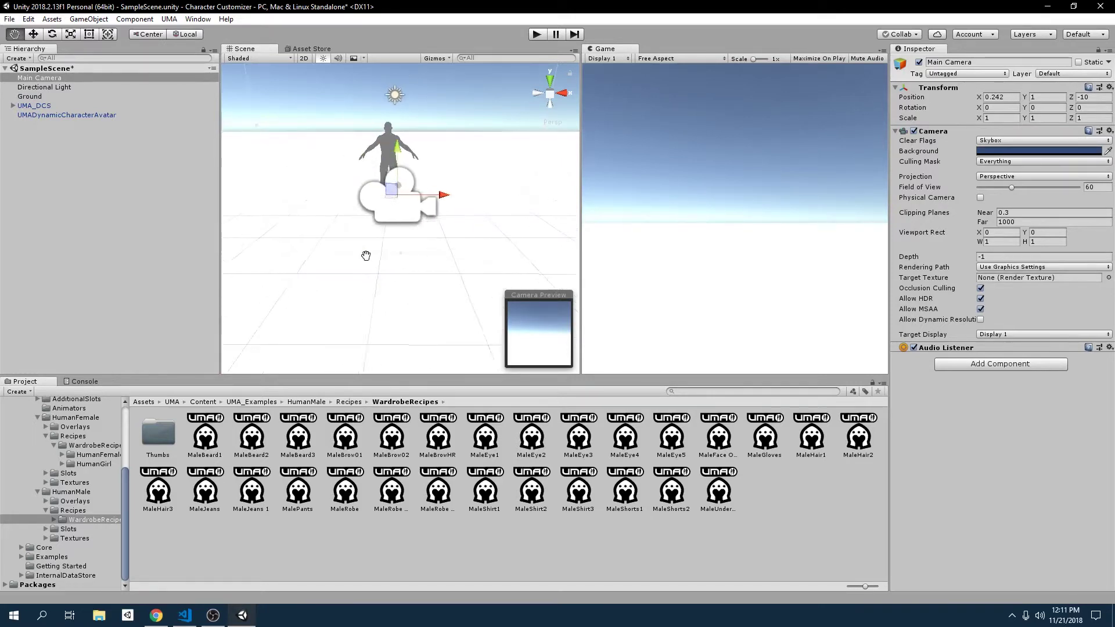
left_click_drag(433, 201, 452, 202)
Run the game and set the Game view aspect ratio to 16:9
left_click(536, 34)
left_click(662, 58)
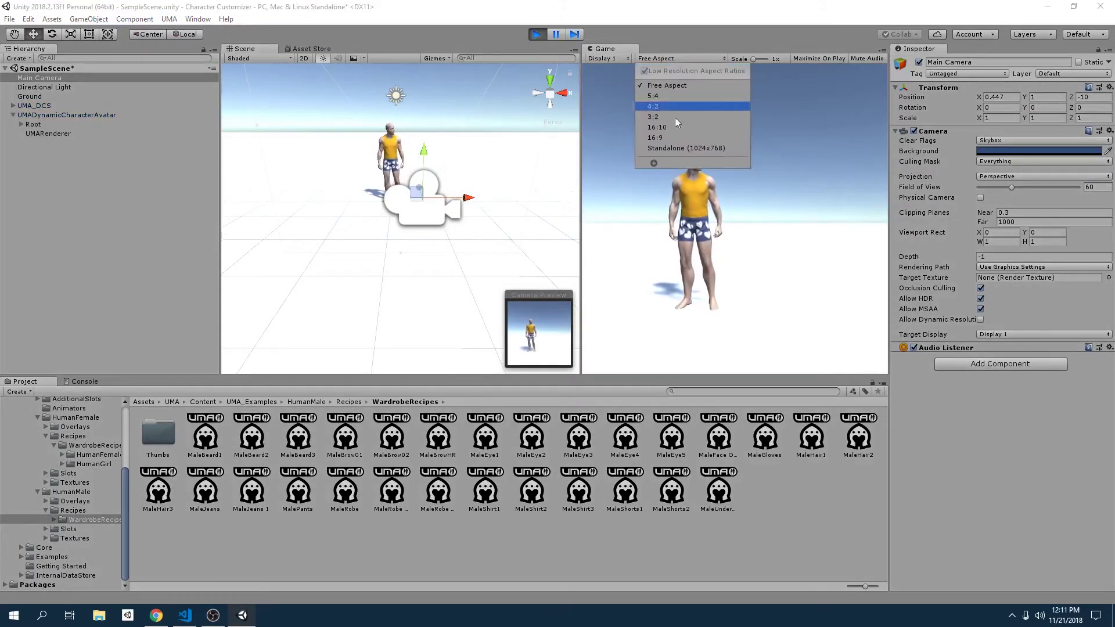
left_click(663, 137)
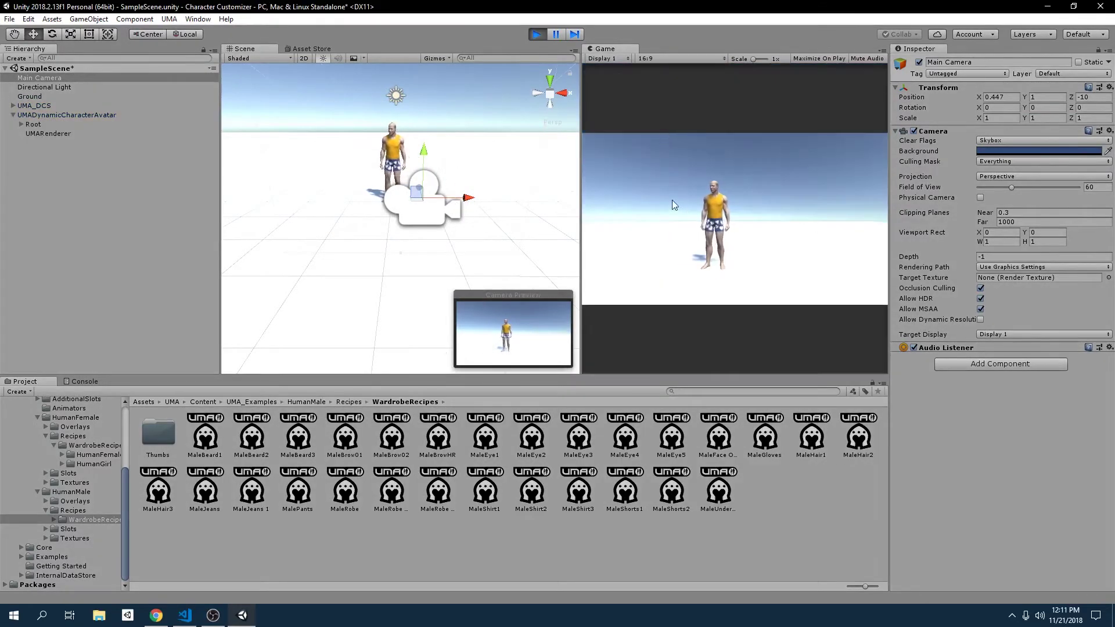
left_click(541, 35)
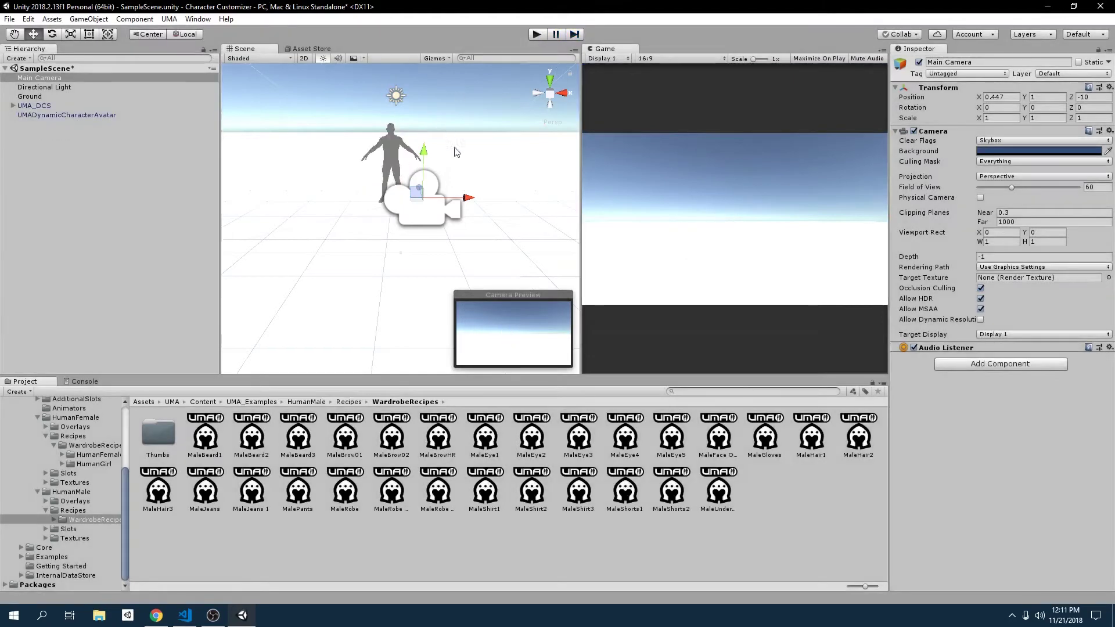
Position the Main Camera at Y 1.093, Z -9.008, X rotation 5.864, and check it in Play mode
left_click_drag(448, 203, 456, 204)
middle_click_drag(373, 219, 404, 210)
mouse_move(404, 211)
left_mouse_down("alt")
mouse_move(348, 197)
mouse_move(422, 245)
mouse_move(415, 234)
mouse_move(479, 239)
mouse_move(408, 231)
left_mouse_up("alt")
key("e")
key("w")
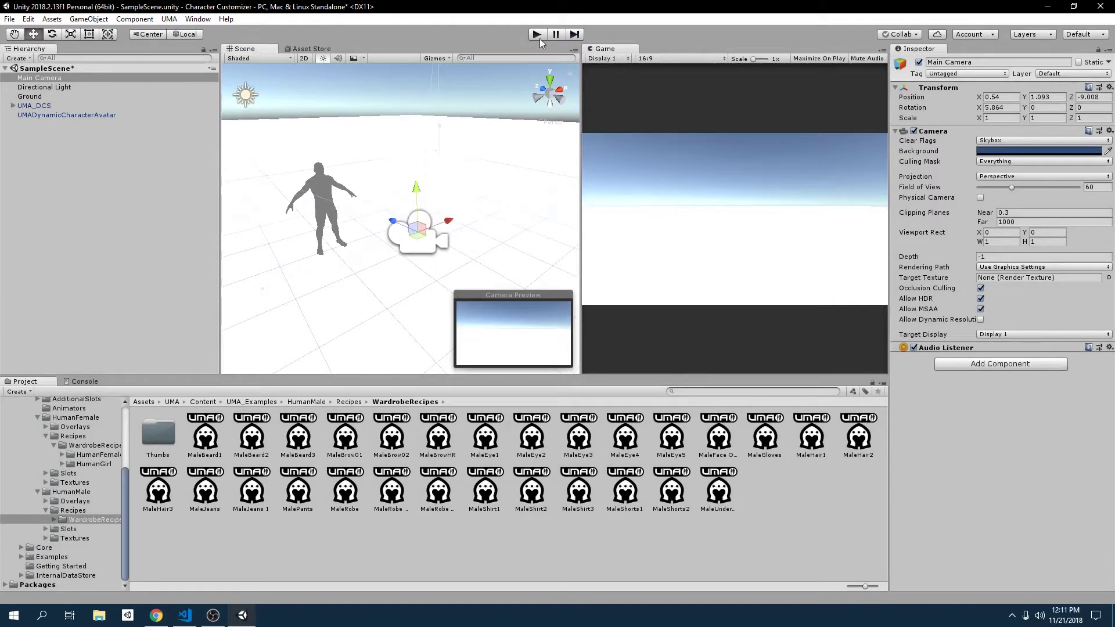
left_click(537, 34)
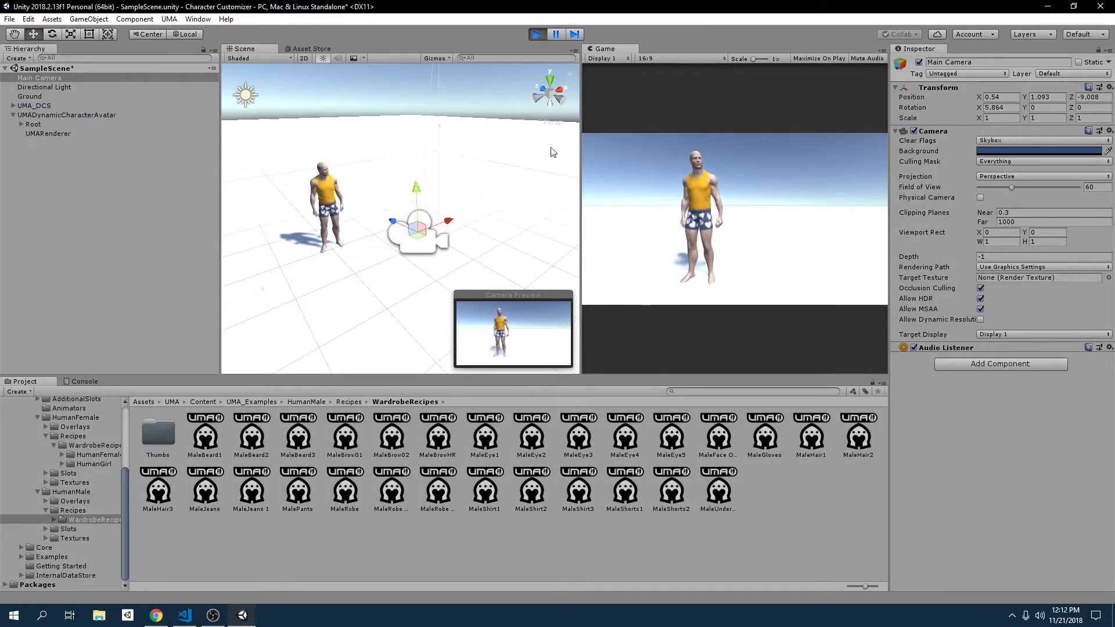
left_click(537, 34)
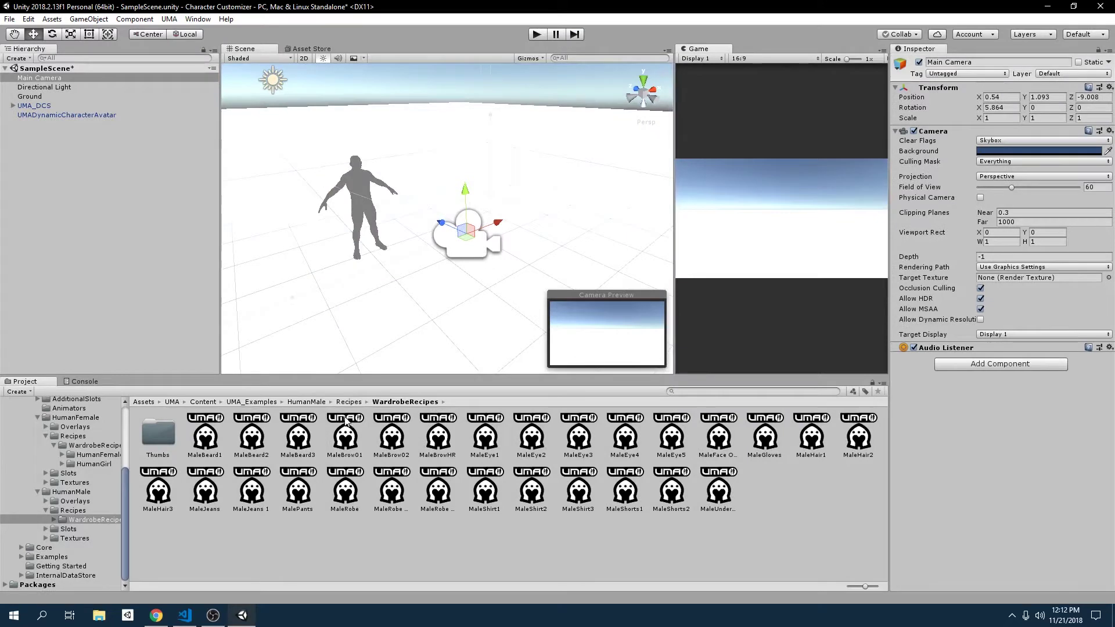
Add a UI Panel, with its Canvas, to the scene from the Hierarchy
right_click(68, 179)
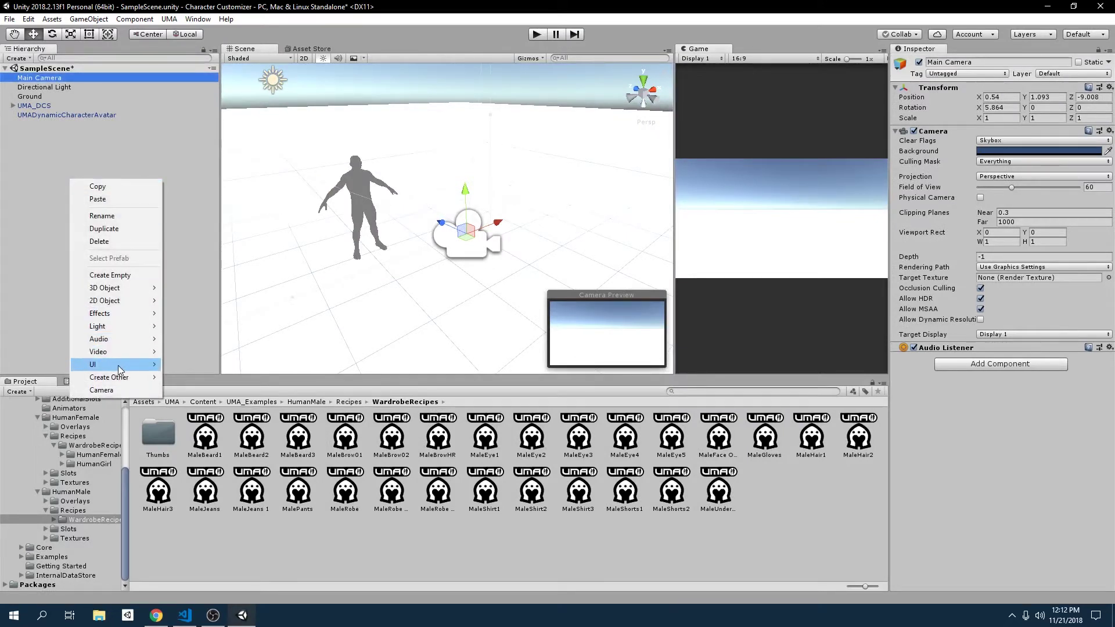
mouse_move(120, 367)
left_click(12, 301)
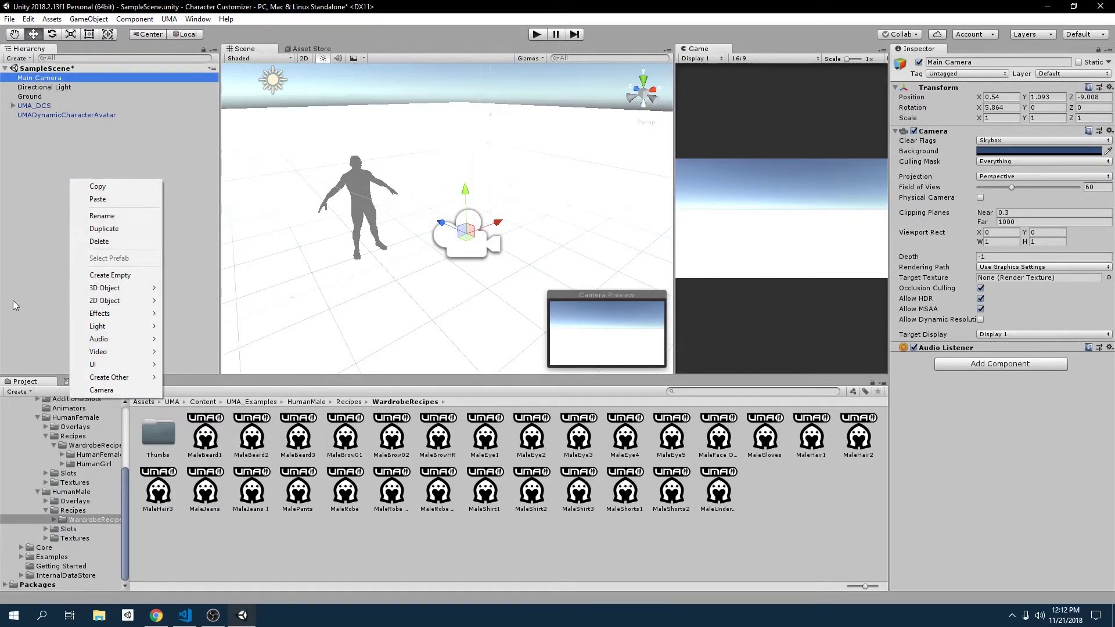
right_click(96, 234)
mouse_move(155, 419)
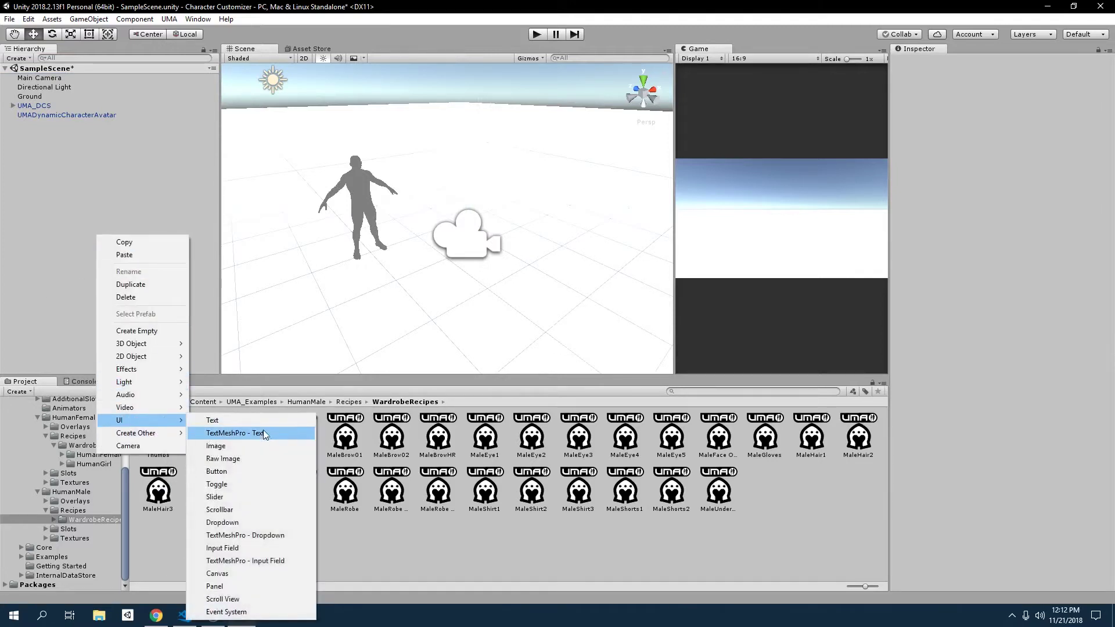
left_click(225, 586)
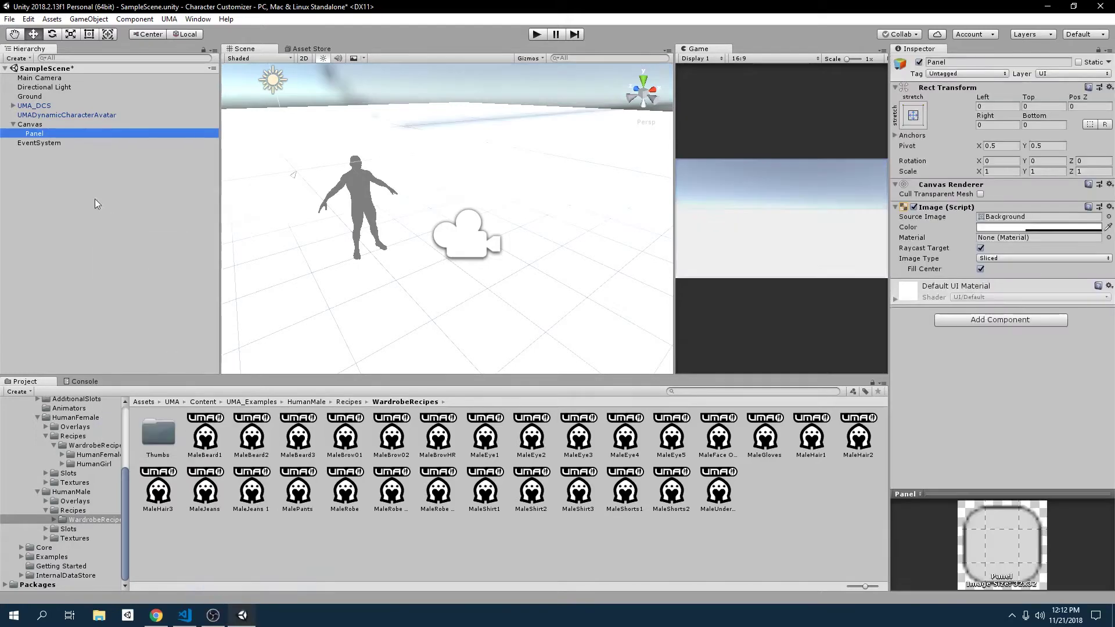
Switch the Scene view to 2D and resize the panel to Left 229.745, Right 21.945, Top/Bottom 24.995
double_click(41, 135)
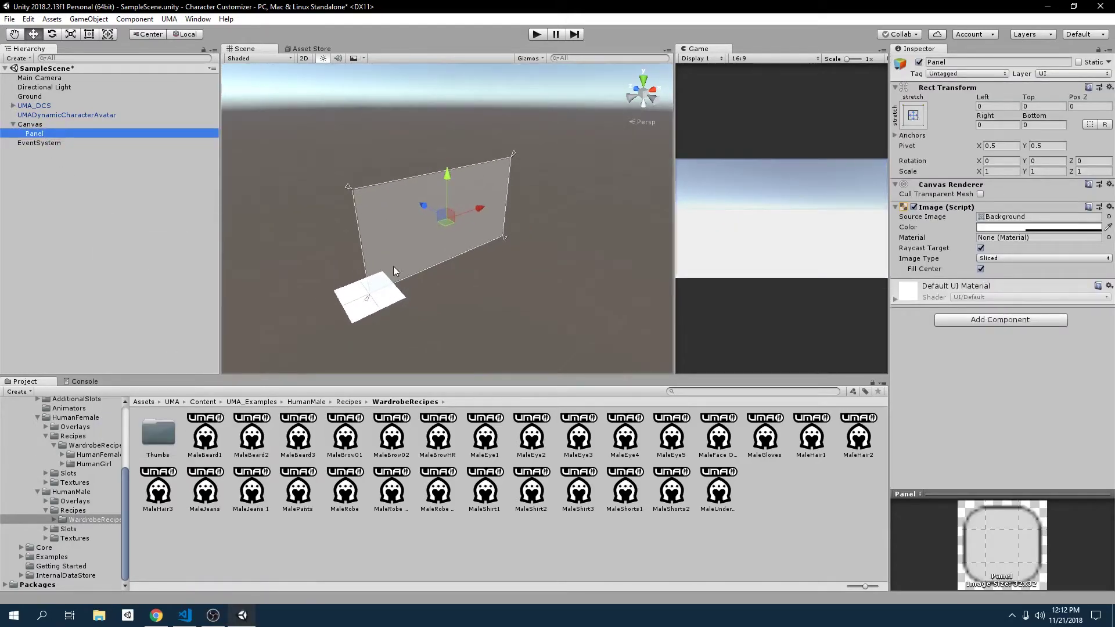
right_click_drag(392, 266, 581, 197)
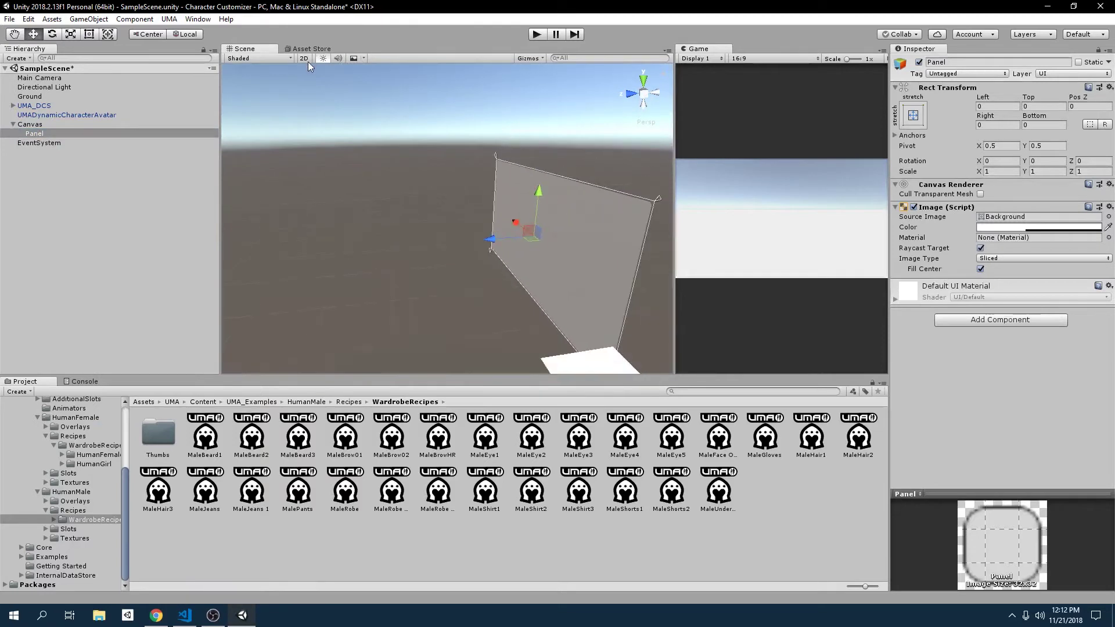
left_click(307, 60)
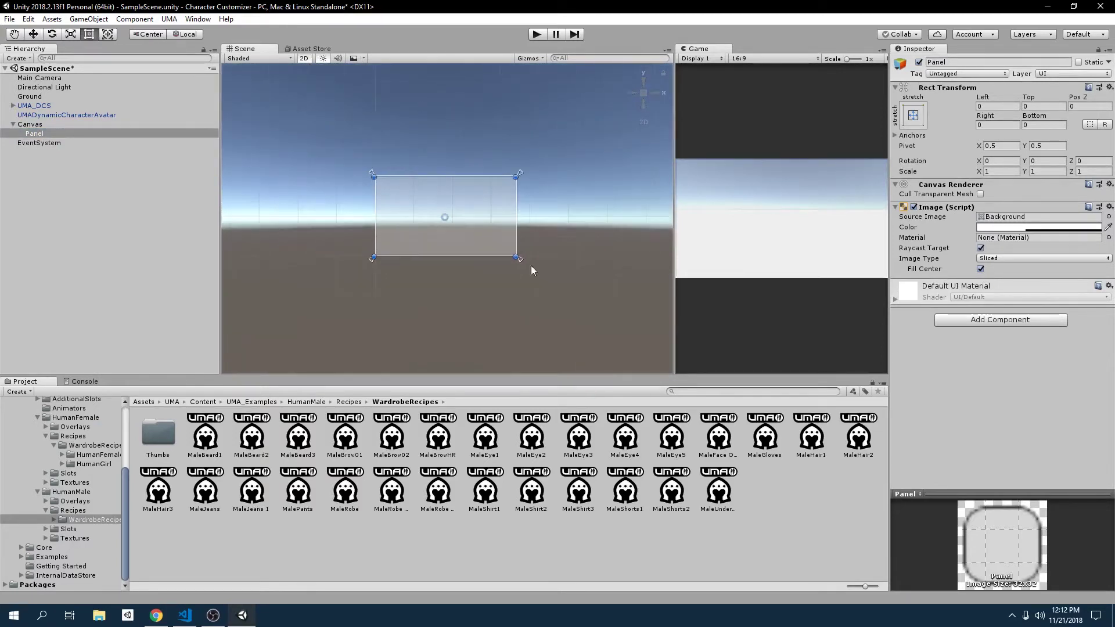
double_click(60, 133)
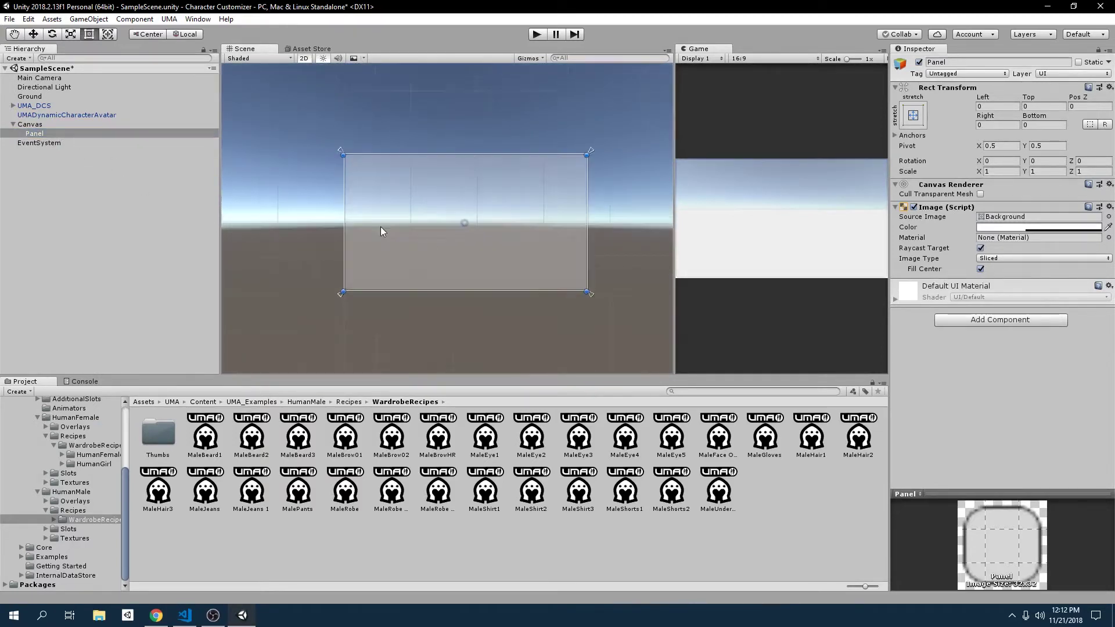
left_click_drag(346, 218, 497, 230)
left_click_drag(543, 154, 547, 188)
left_click_drag(580, 229, 539, 200)
scroll(812, 199, "up", 1)
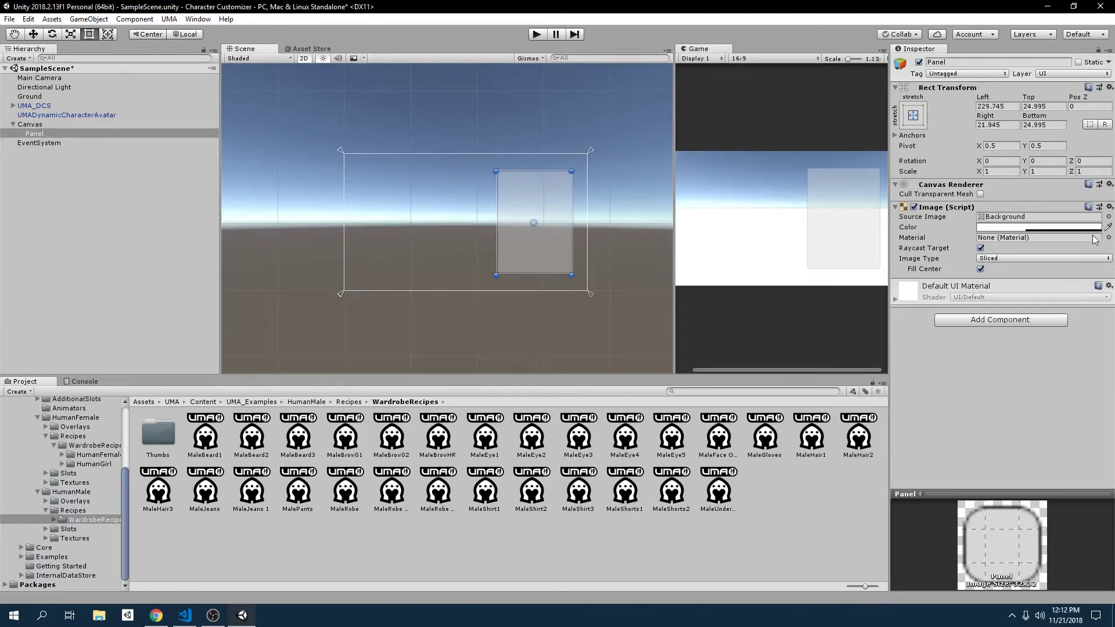
scroll(753, 261, "down", 1)
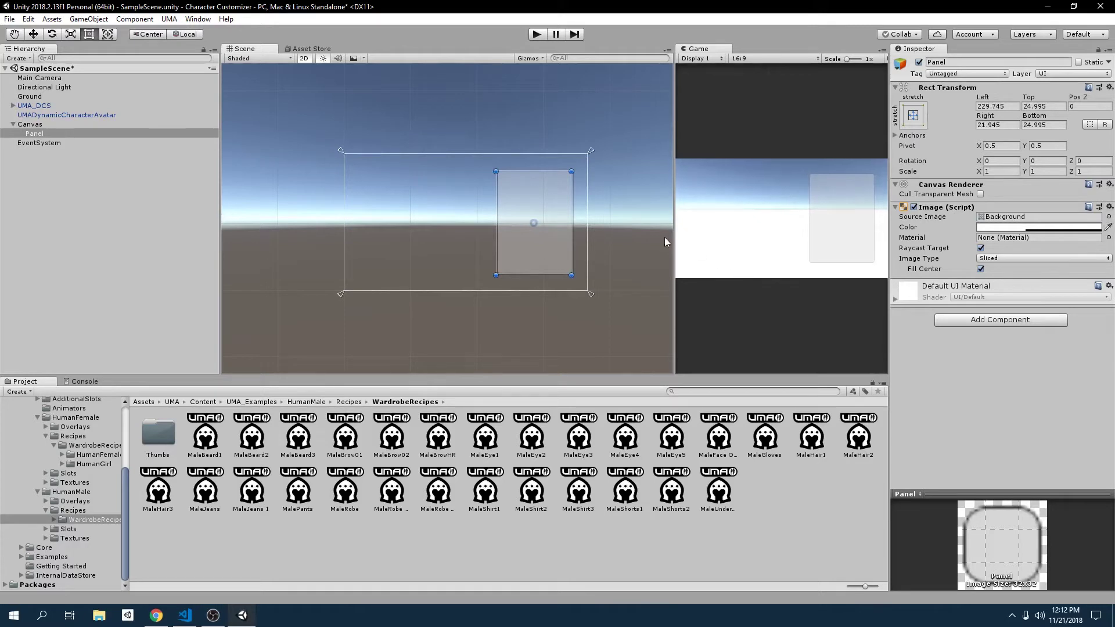
Make the panel's Image colour a fully opaque grey
left_click(1054, 235)
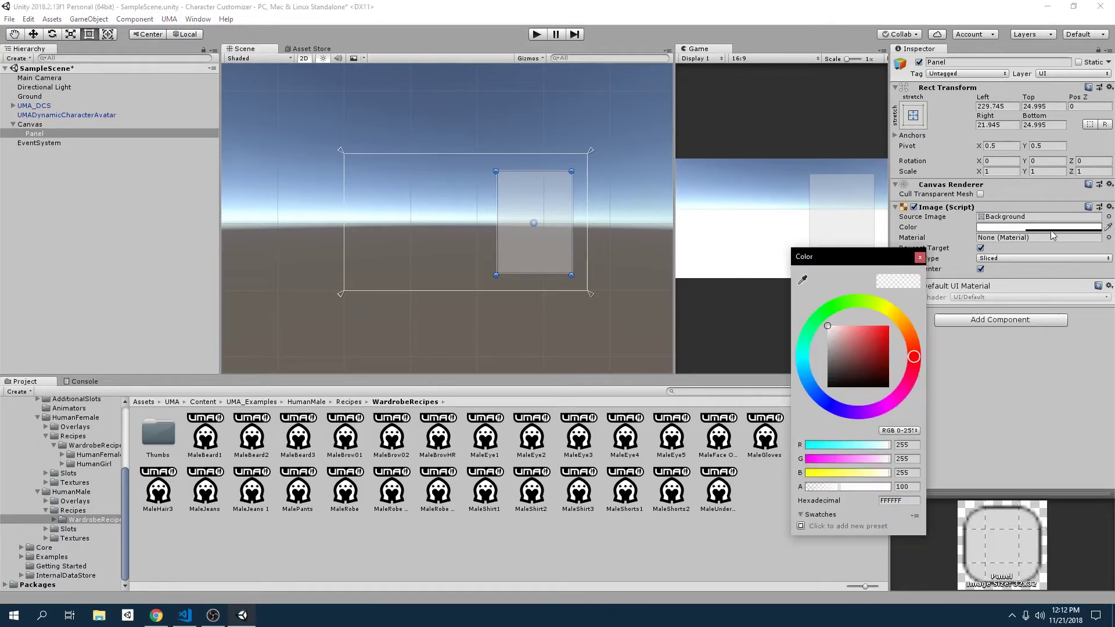
left_click_drag(849, 490, 935, 420)
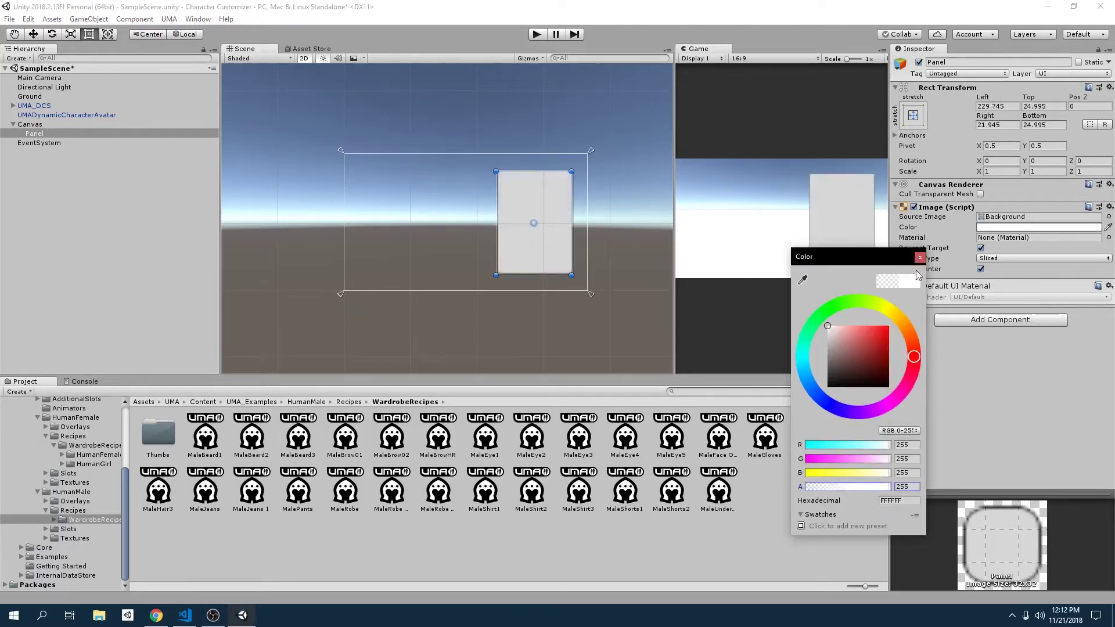
left_click_drag(848, 374, 824, 359)
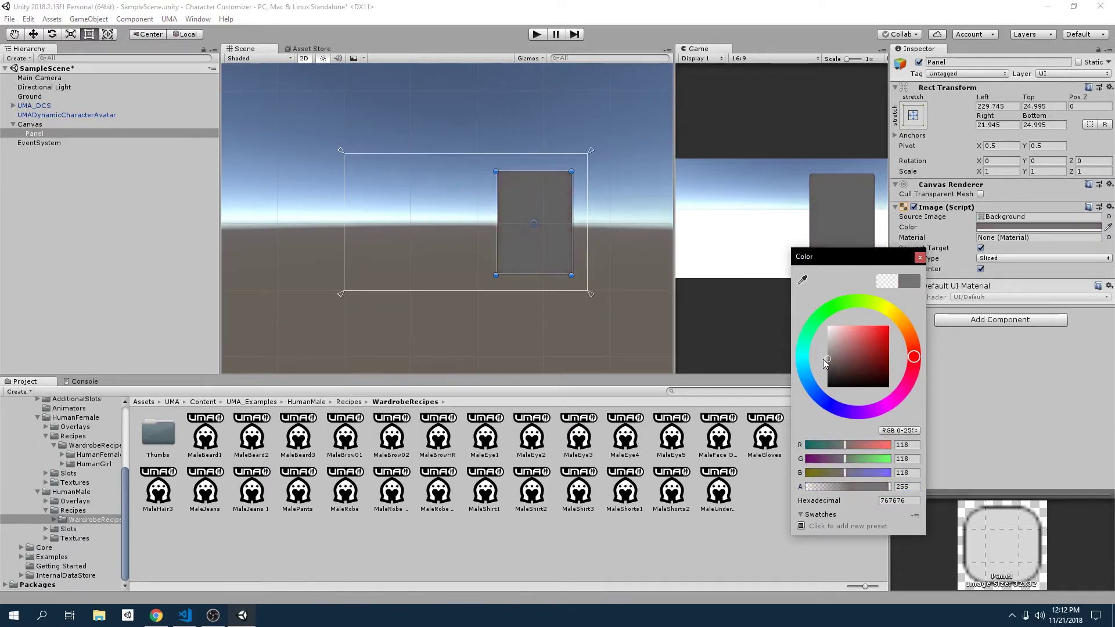
left_click(918, 261)
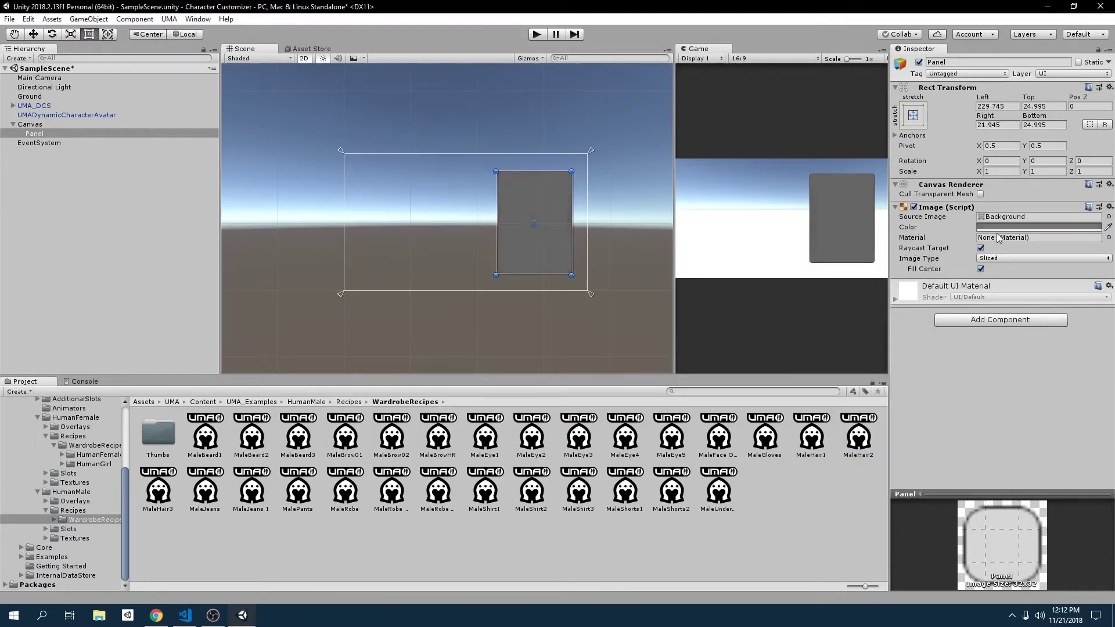
Rename the panel to 'Customizer'
scroll(552, 215, "up", 2)
scroll(552, 215, "up", 3)
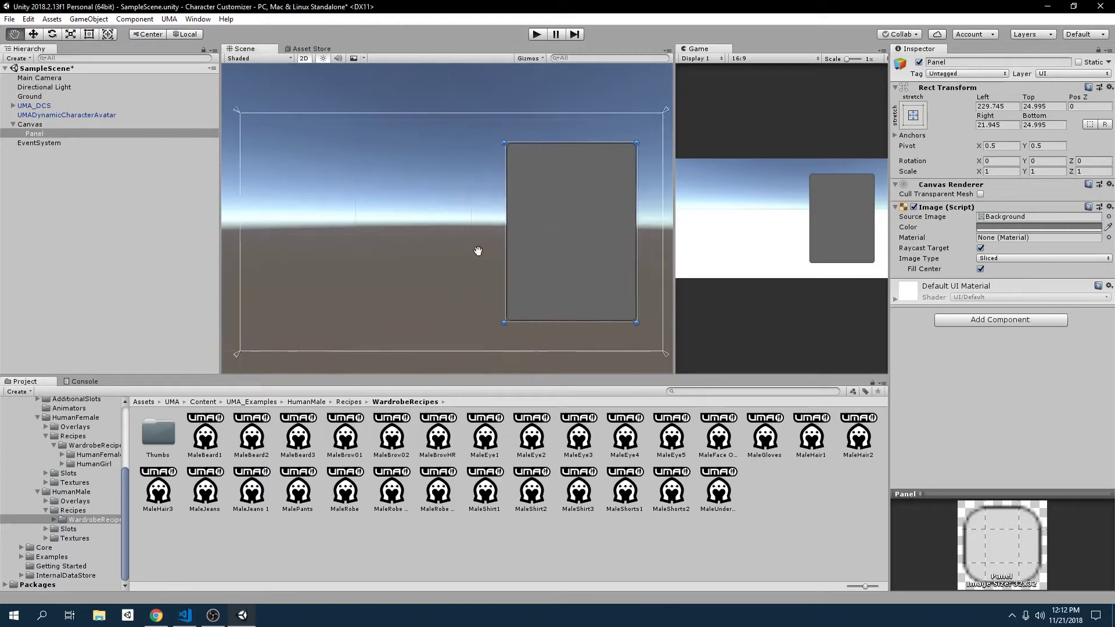
left_click(27, 131)
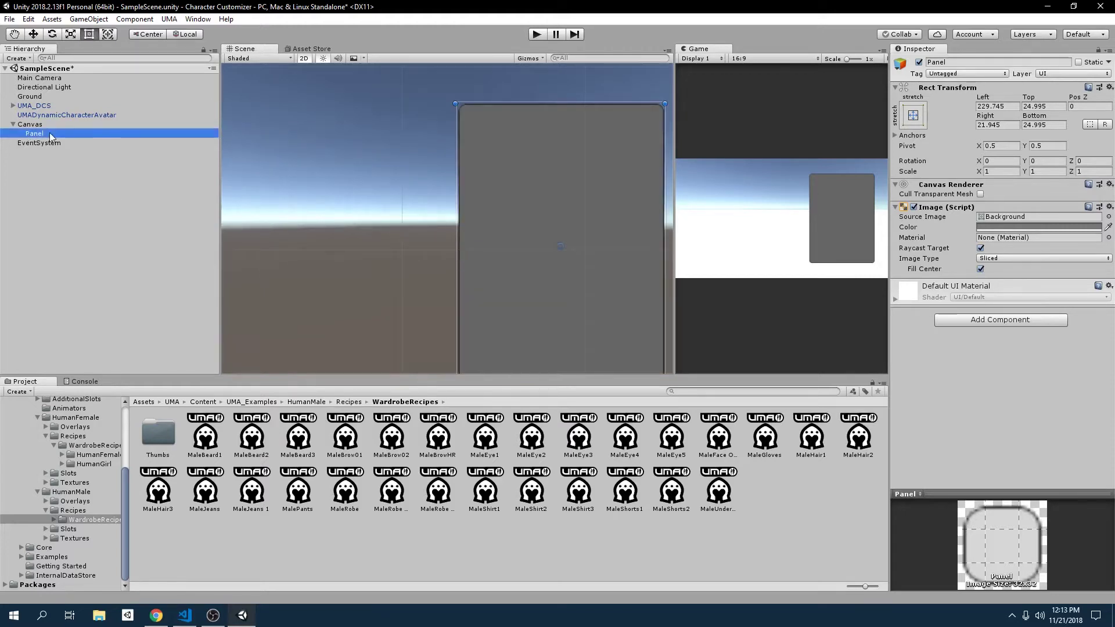
key("F2")
type("Customizer")
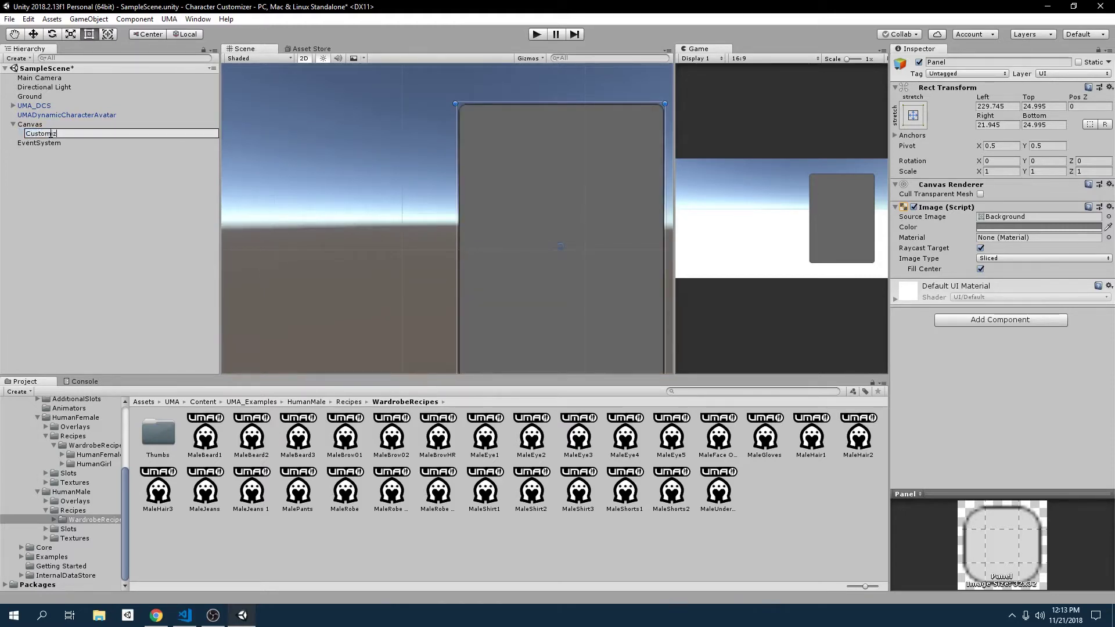
key("Return")
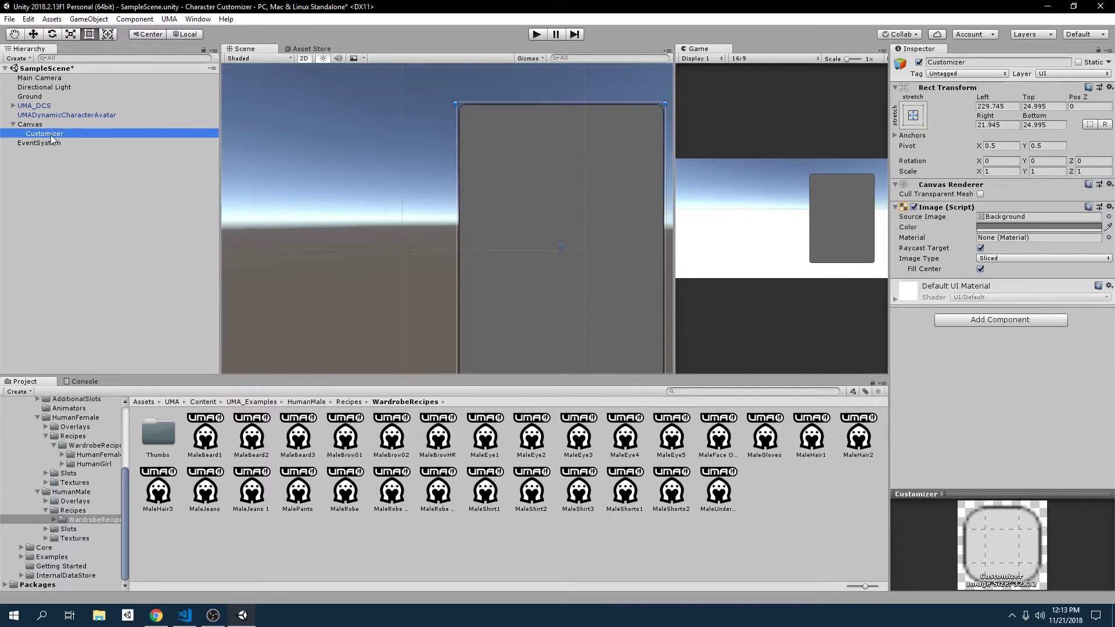
left_click_drag(325, 159, 299, 139)
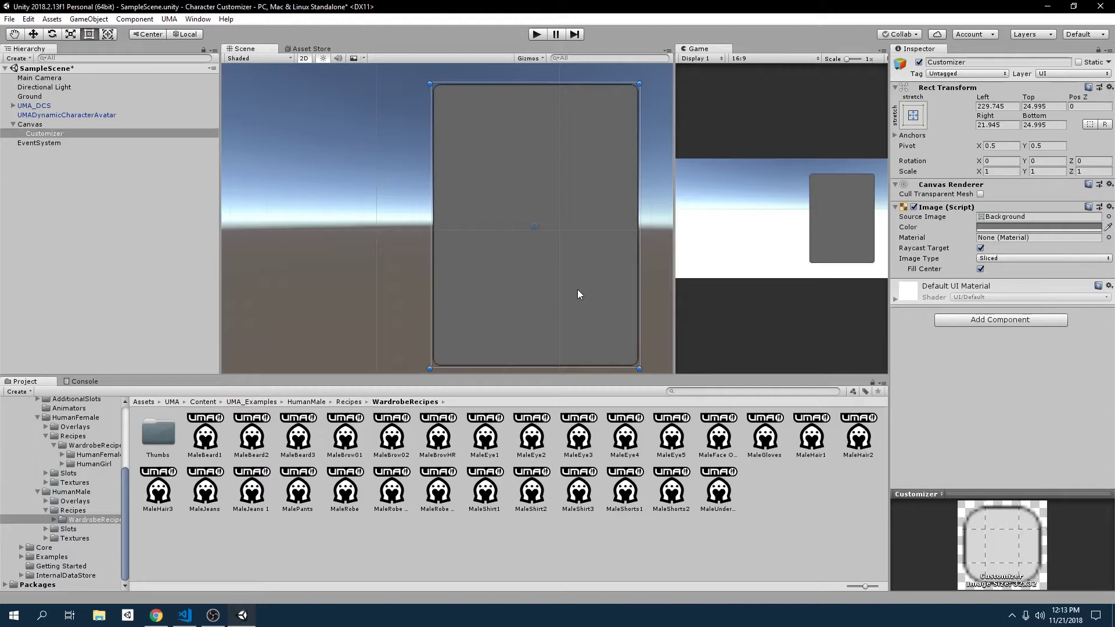
right_click(42, 133)
Add a TextMeshPro Text under Customizer, import the TMP Essentials, and close the TMP Importer
mouse_move(105, 315)
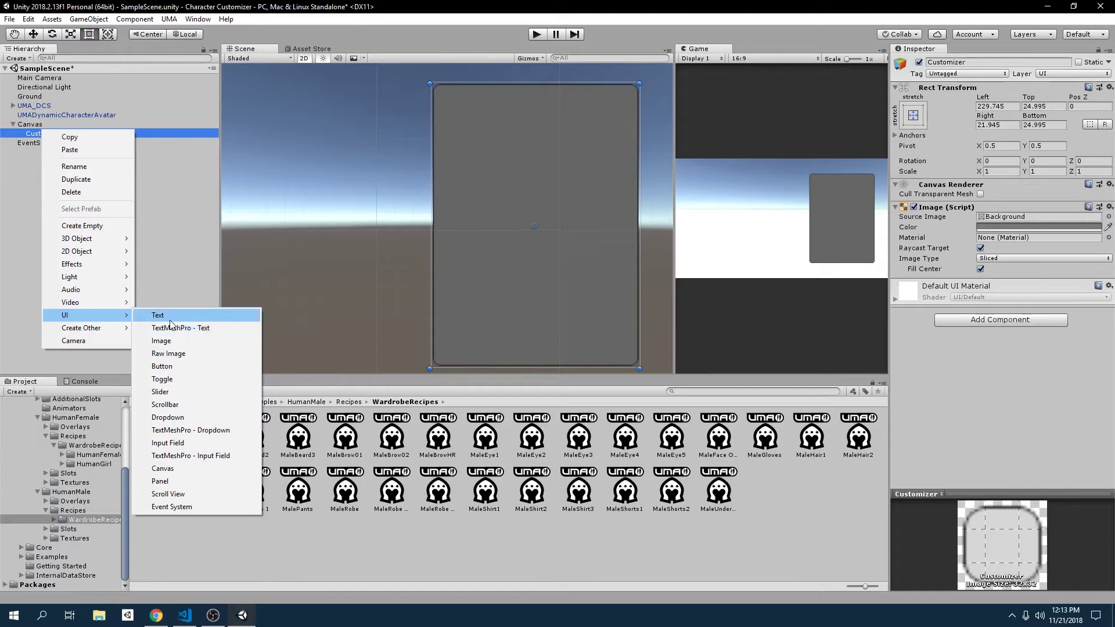
left_click(171, 327)
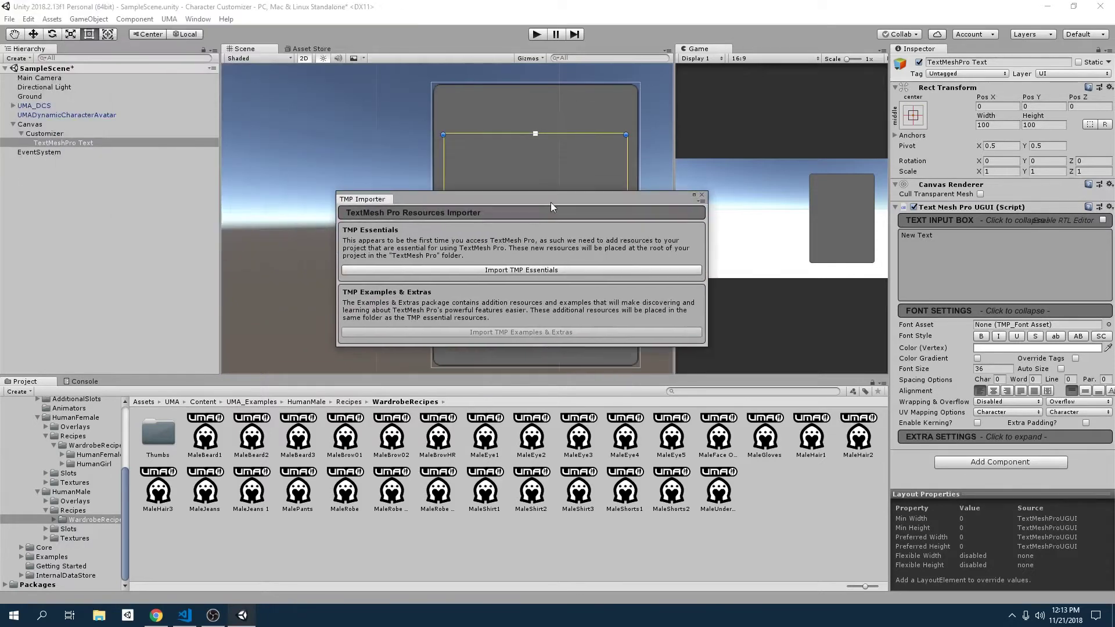
left_click(533, 271)
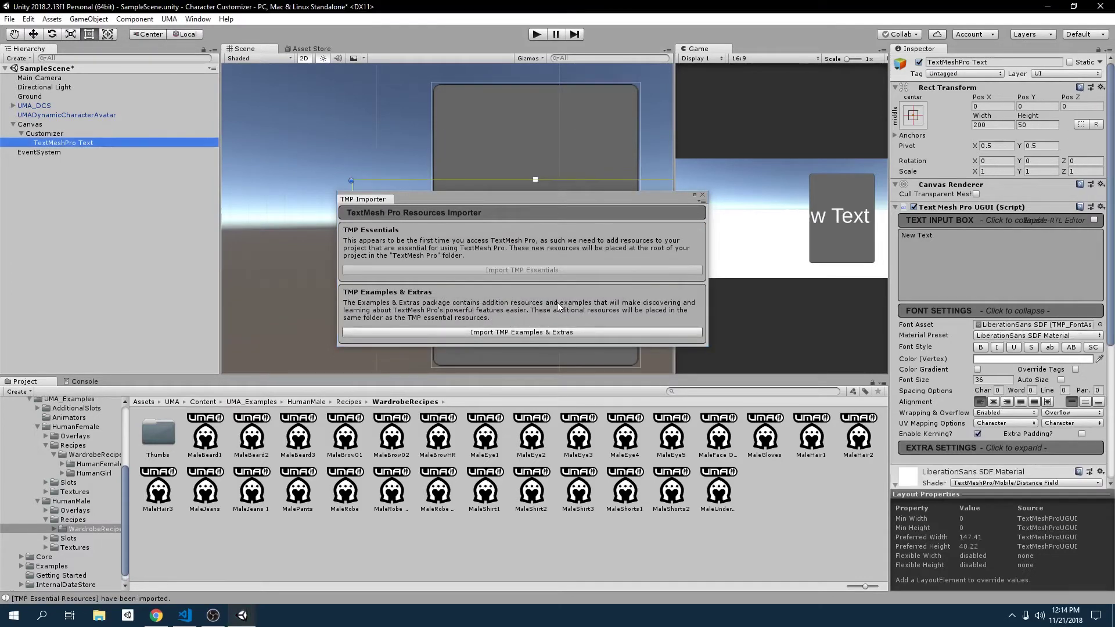
left_click(702, 195)
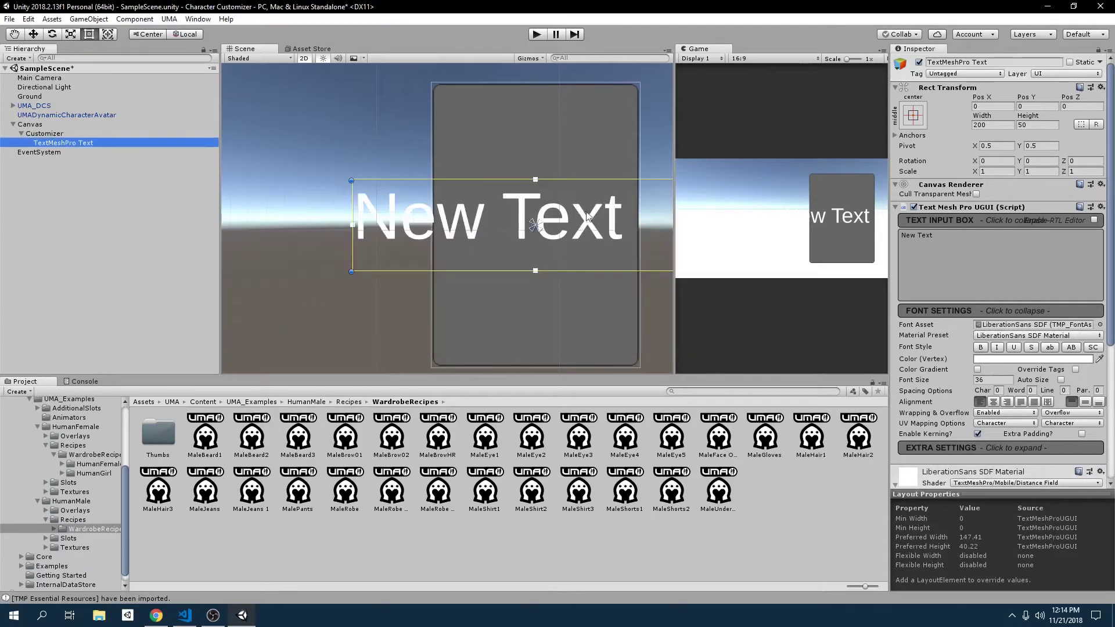
Re-dock the Game view alongside the Scene view
left_click(998, 380)
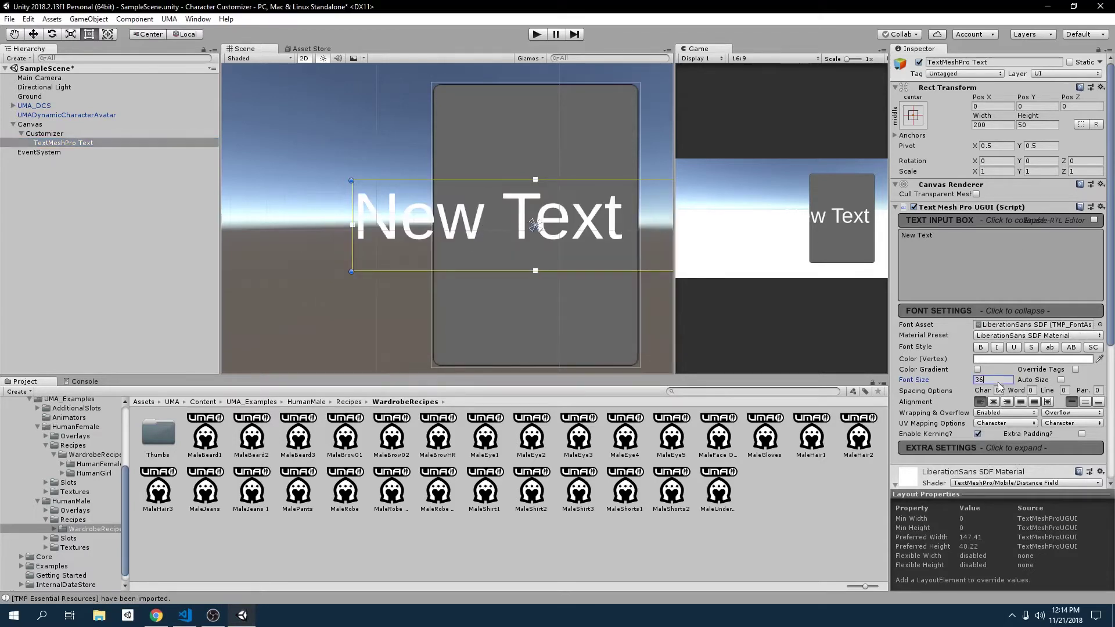
left_click_drag(676, 227, 654, 228)
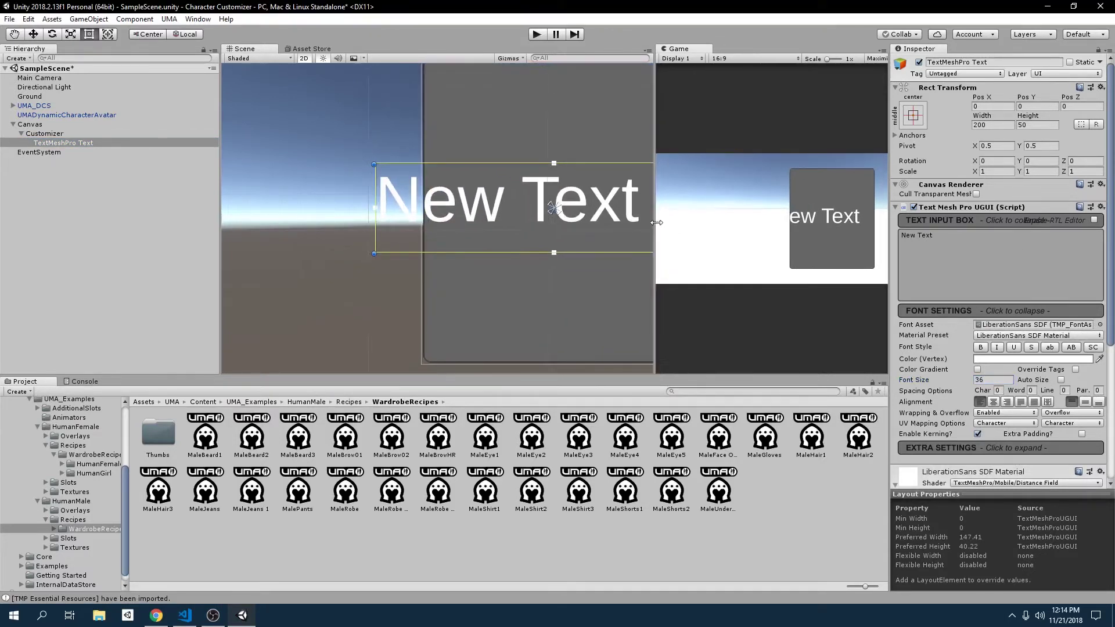
left_click_drag(679, 50, 375, 51)
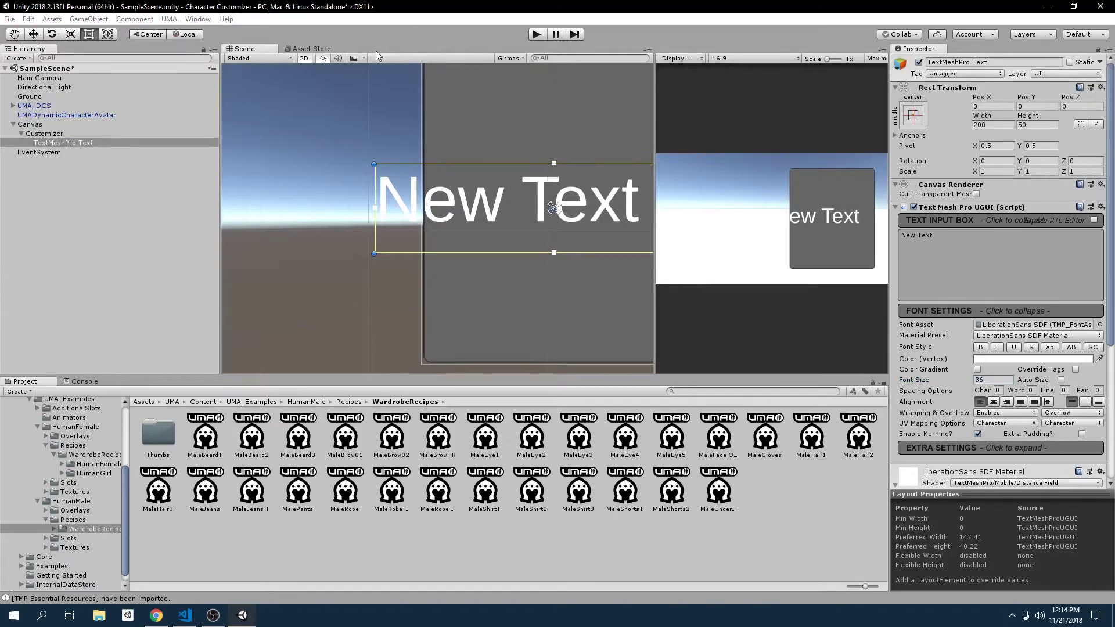
left_click(375, 51)
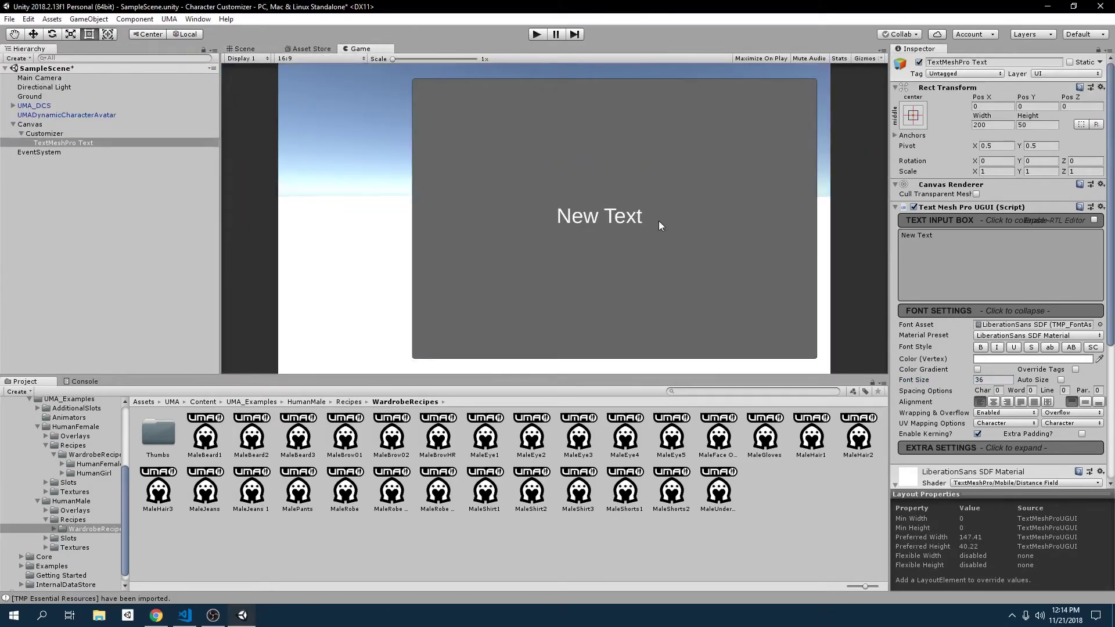
left_click(249, 47)
Anchor the Customizer panel with the middle-right preset
scroll(566, 224, "down", 3)
scroll(648, 214, "down", 2)
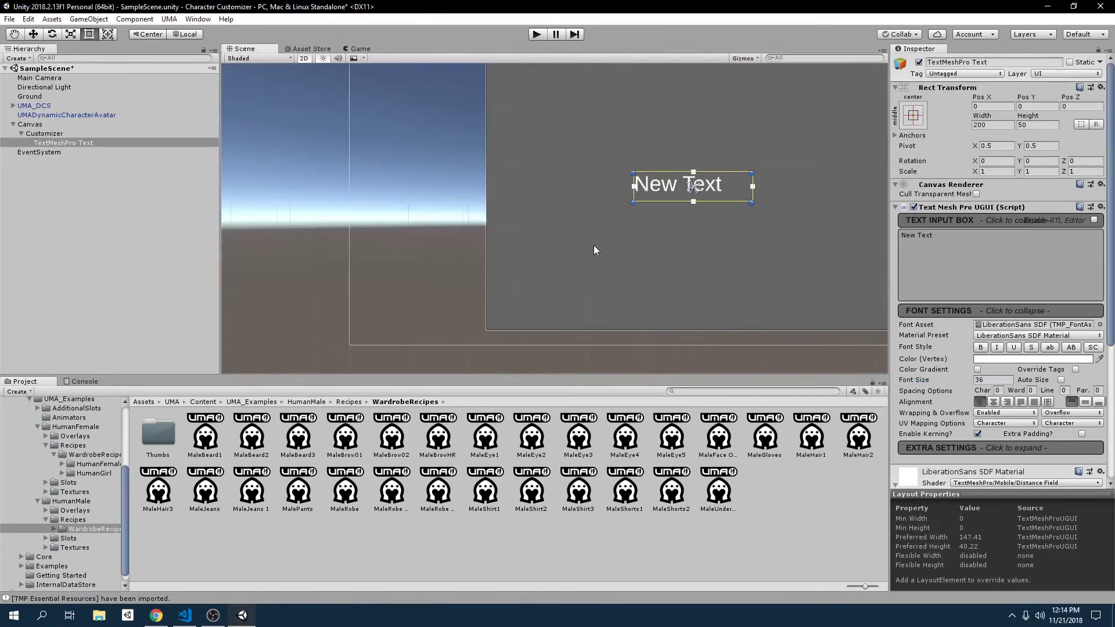
left_click(667, 306)
key("f")
left_click(913, 115)
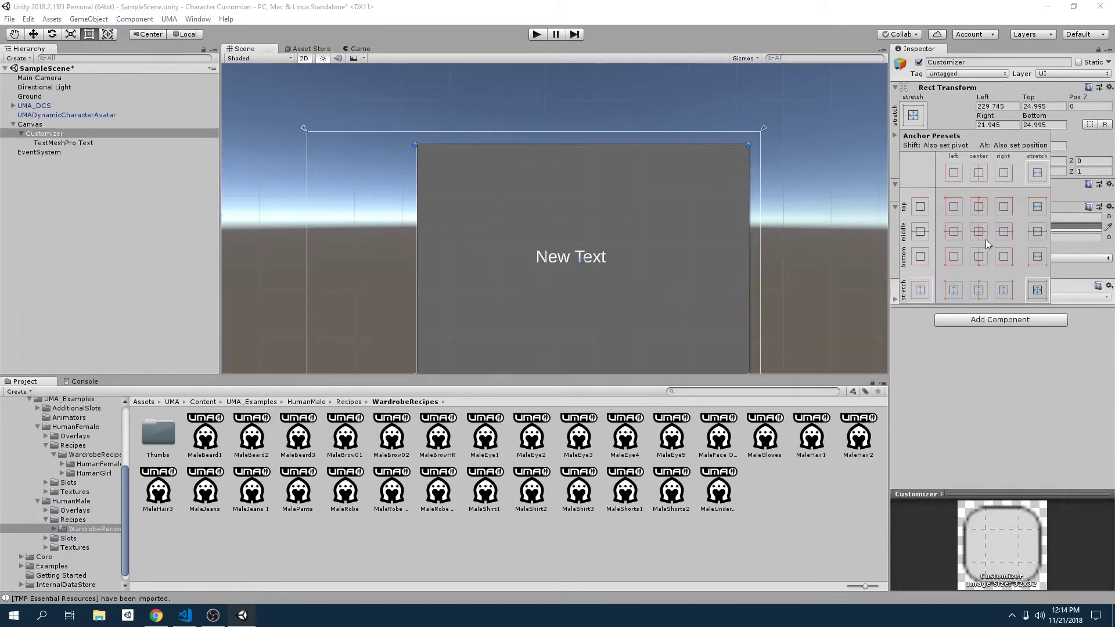
left_click(1008, 234)
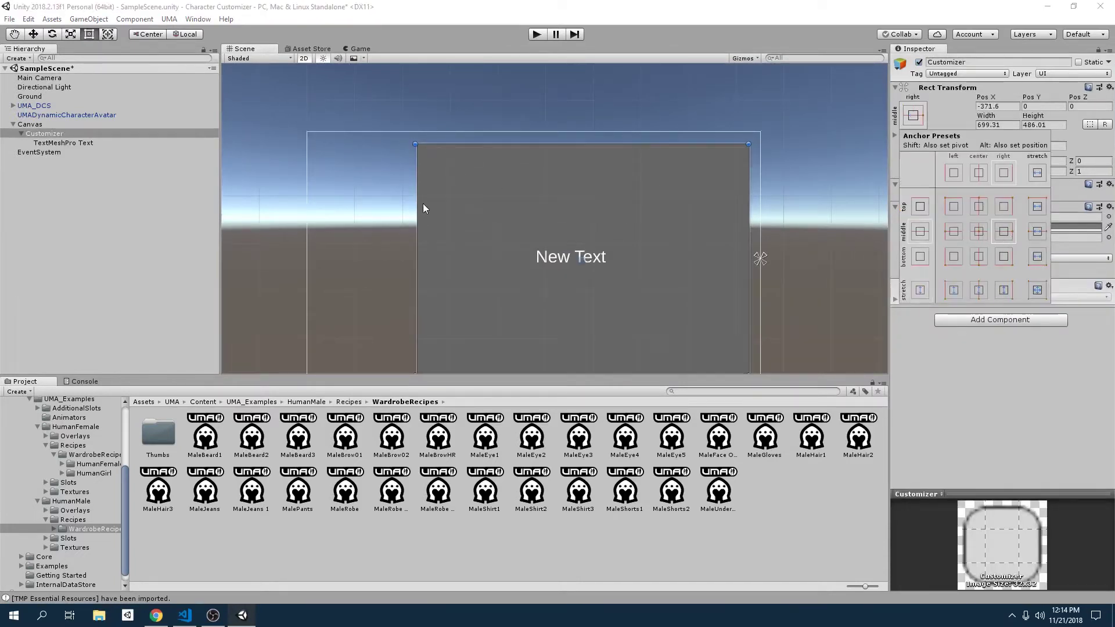
left_click(492, 212)
Resize the Customizer panel to 326.3 wide by 456.6 tall
left_click_drag(419, 200, 594, 212)
scroll(601, 218, "down", 1)
middle_click_drag(602, 219, 621, 171)
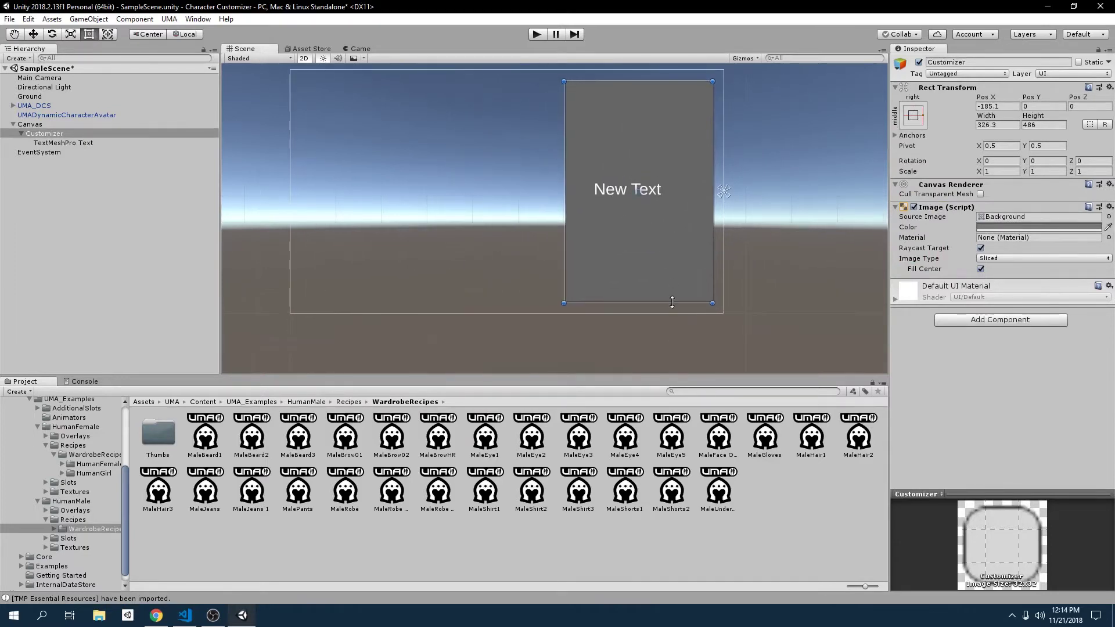
left_click_drag(667, 302, 666, 250)
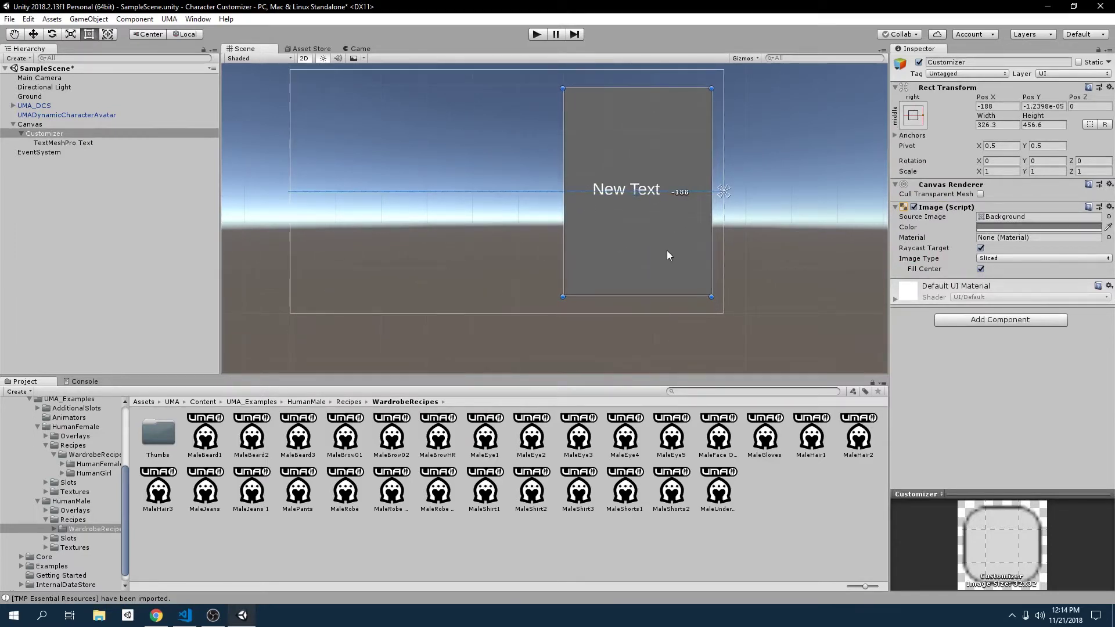
left_click(659, 198)
middle_click_drag(660, 198, 660, 218)
Move the text label to the panel's top-left and set its font size to 24
left_click_drag(660, 218, 637, 130)
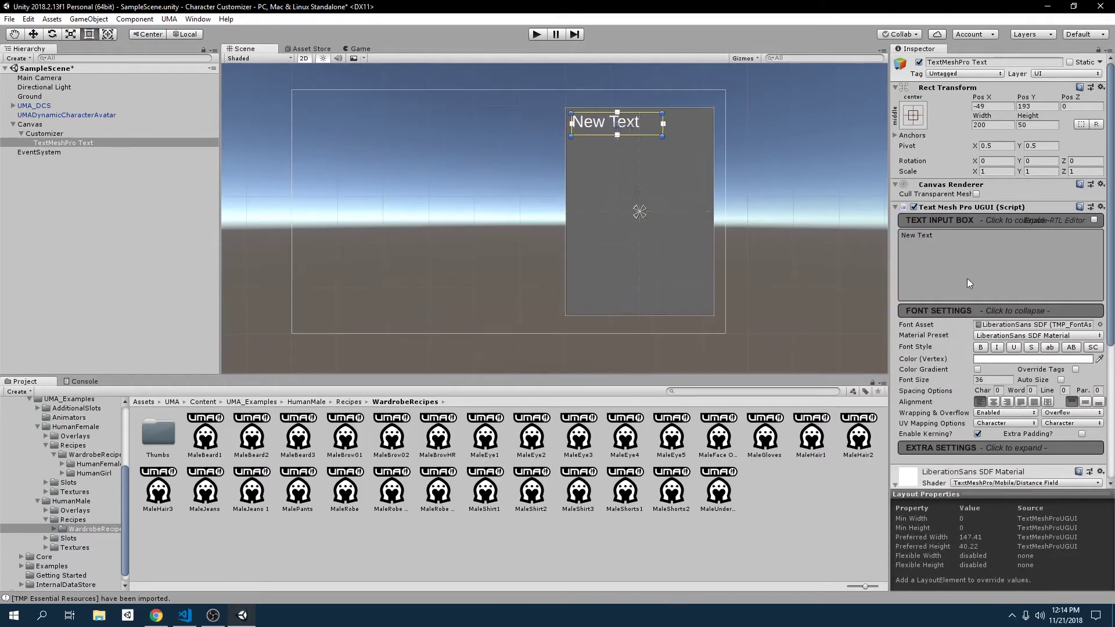
left_click(990, 379)
type("20")
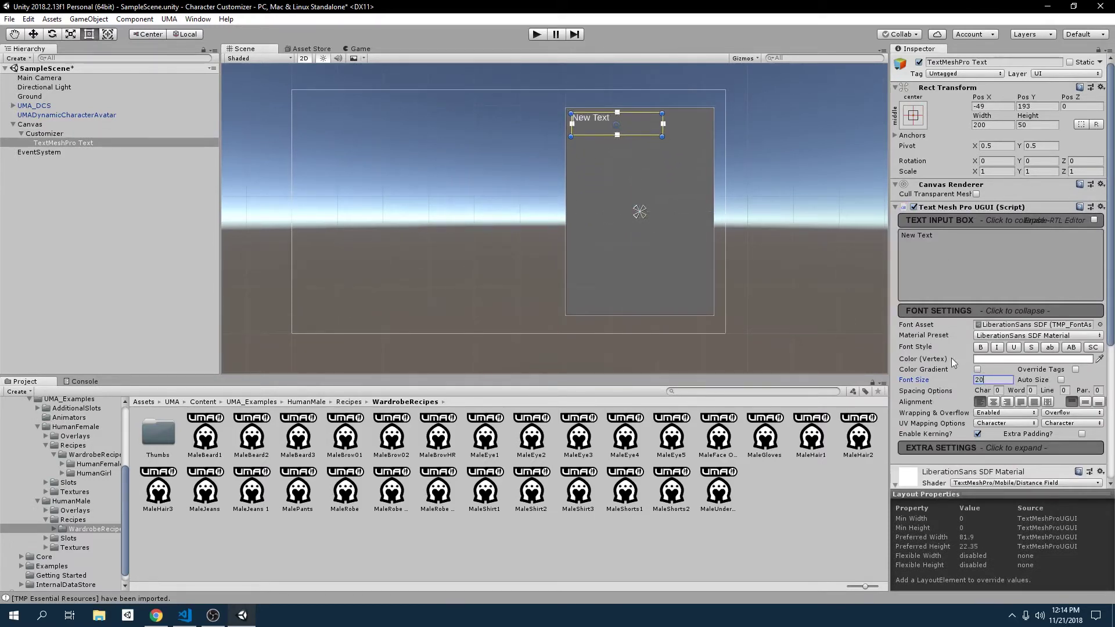
scroll(643, 212, "up", 3)
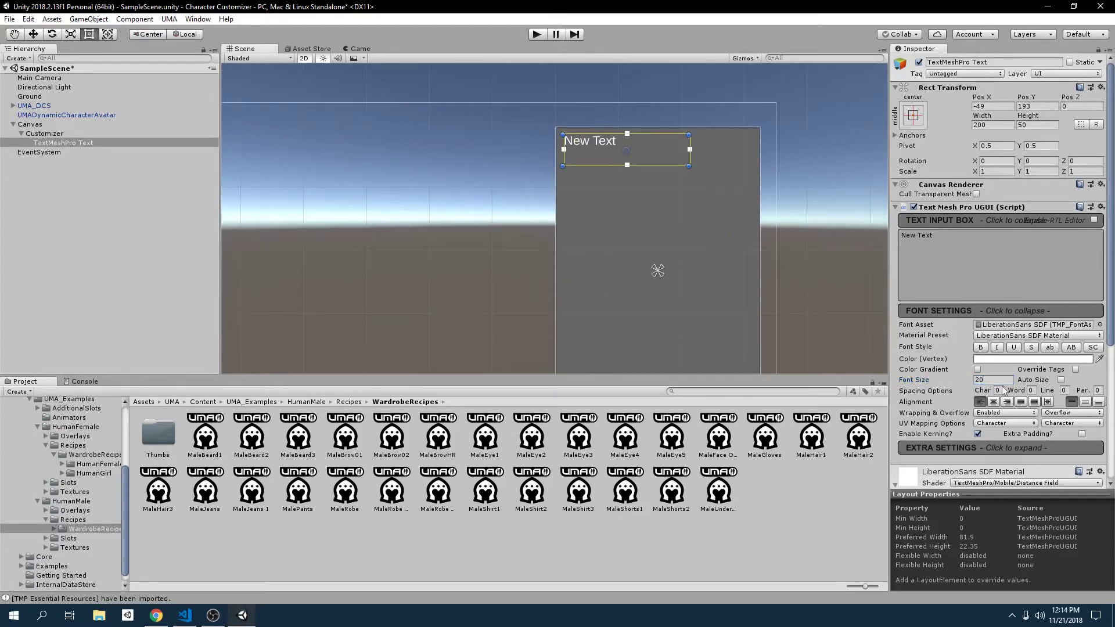
type("24")
Trim the label box to 200×30.55 and change its text to 'Character Settings'
left_click_drag(643, 166, 645, 153)
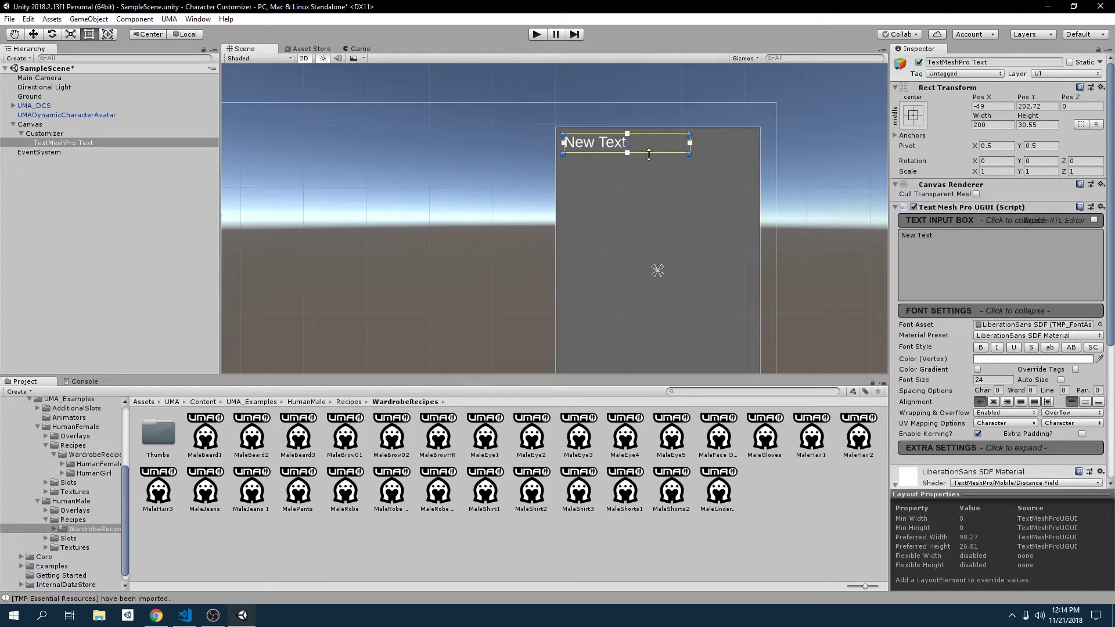
scroll(662, 163, "up", 2)
left_click(990, 265)
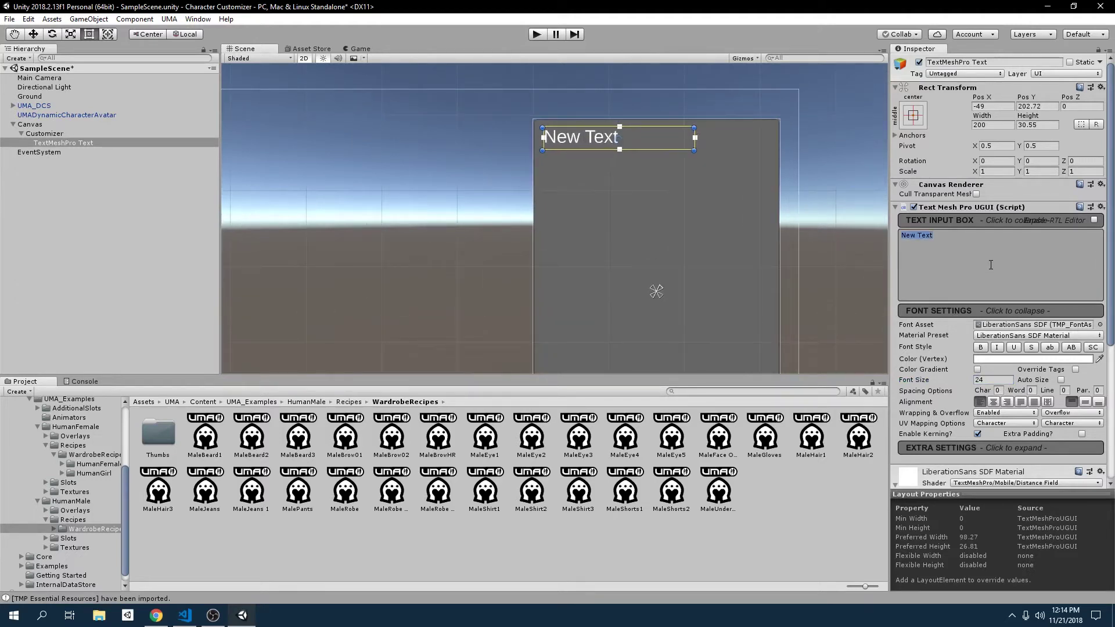
type("Character Setting")
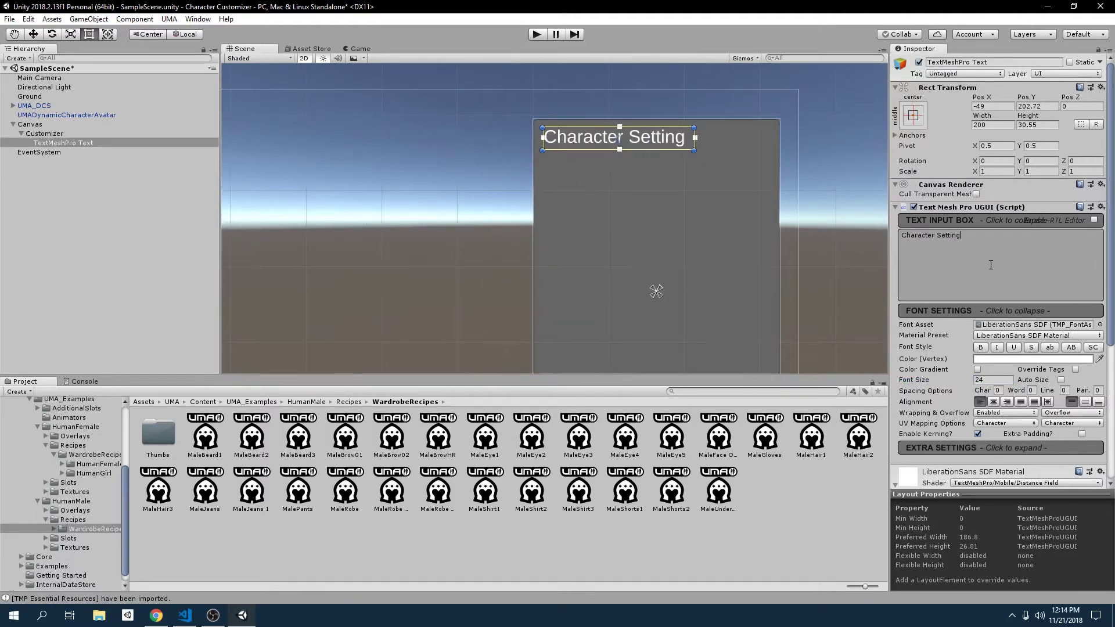
type("s")
left_click(524, 162)
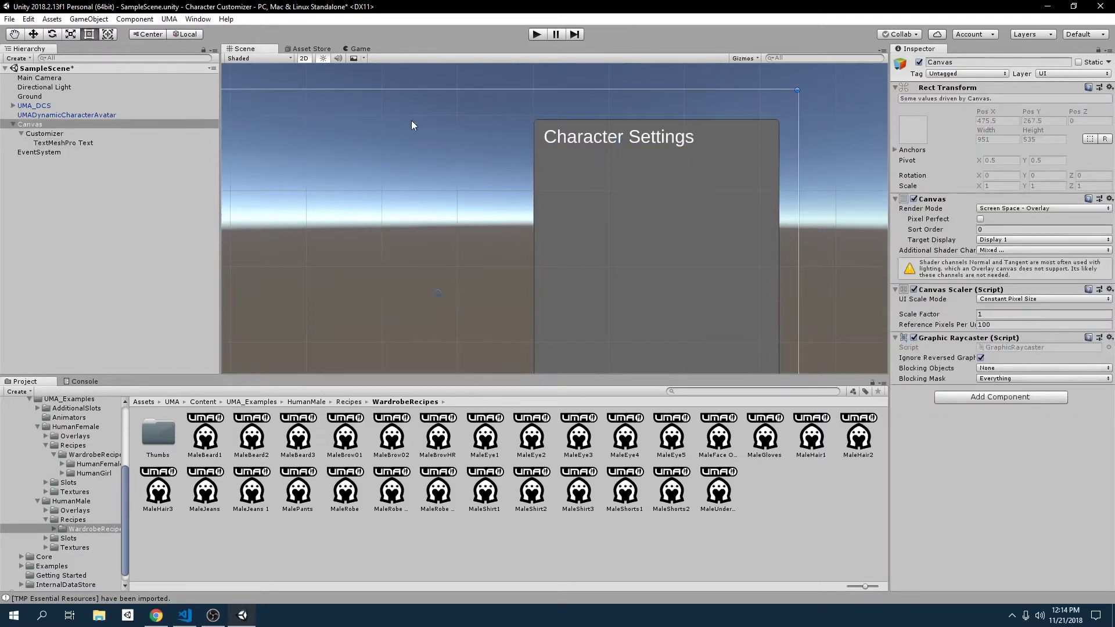
left_click(358, 50)
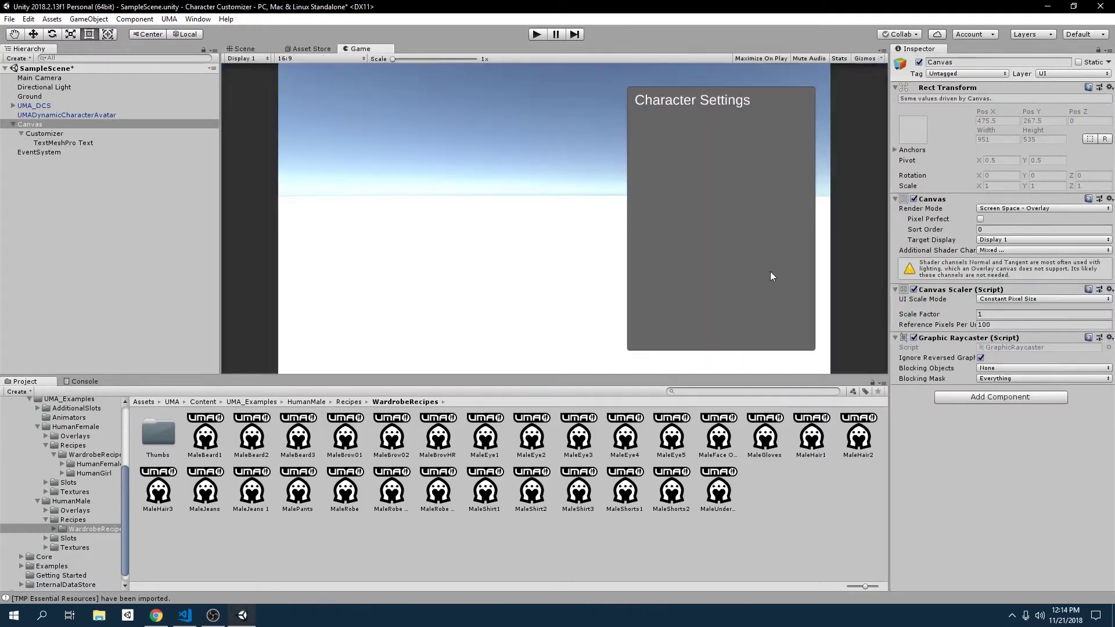
left_click(536, 35)
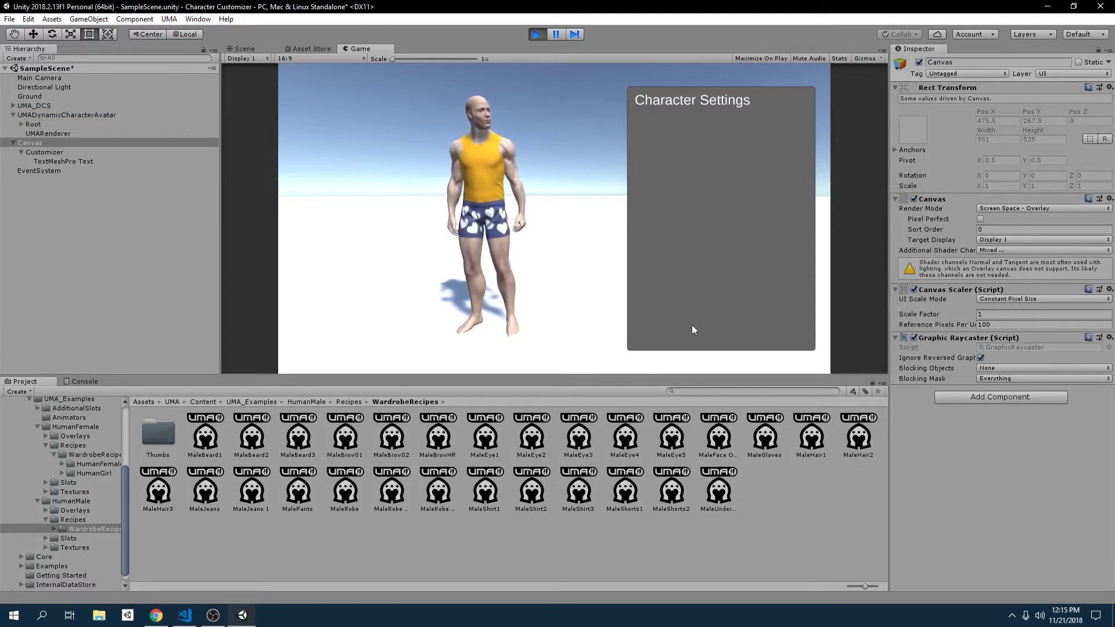
left_click(535, 35)
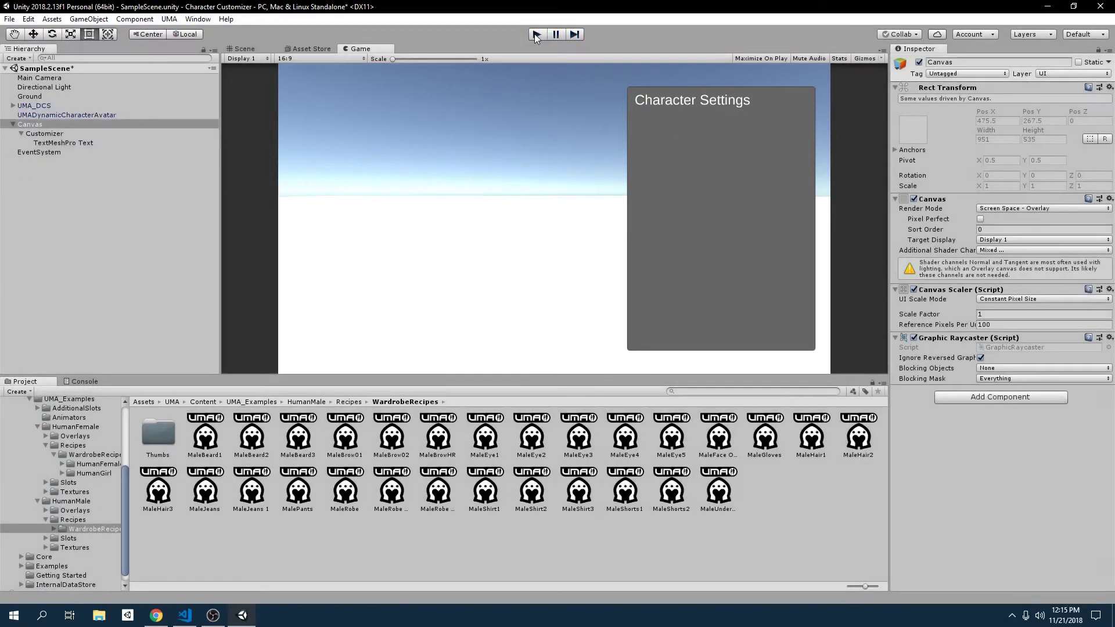
left_click(247, 48)
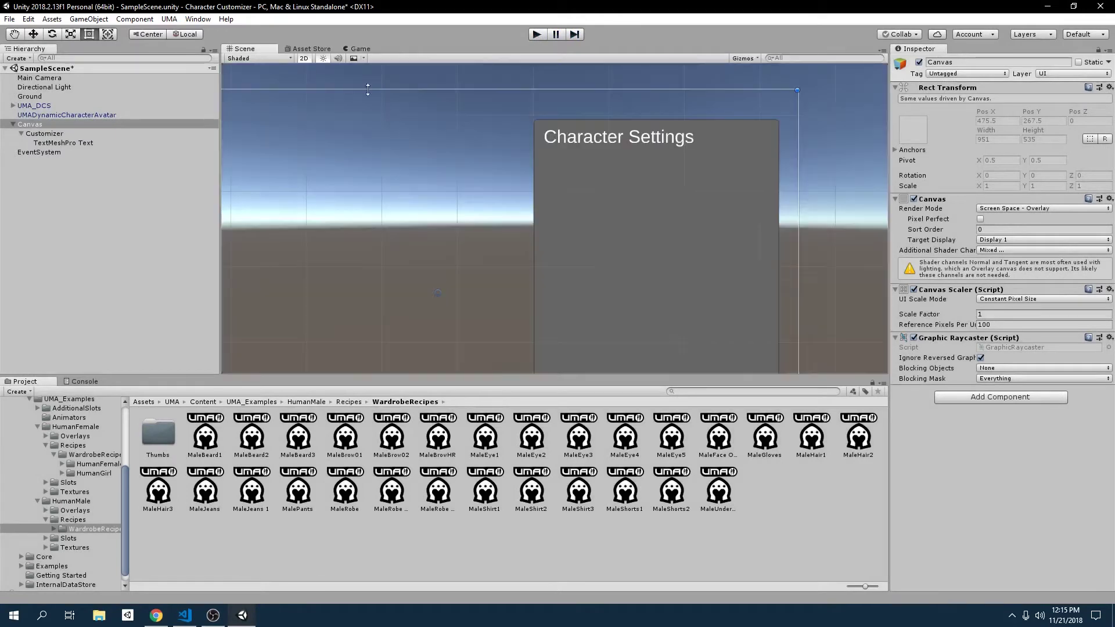
middle_click_drag(421, 236, 364, 198)
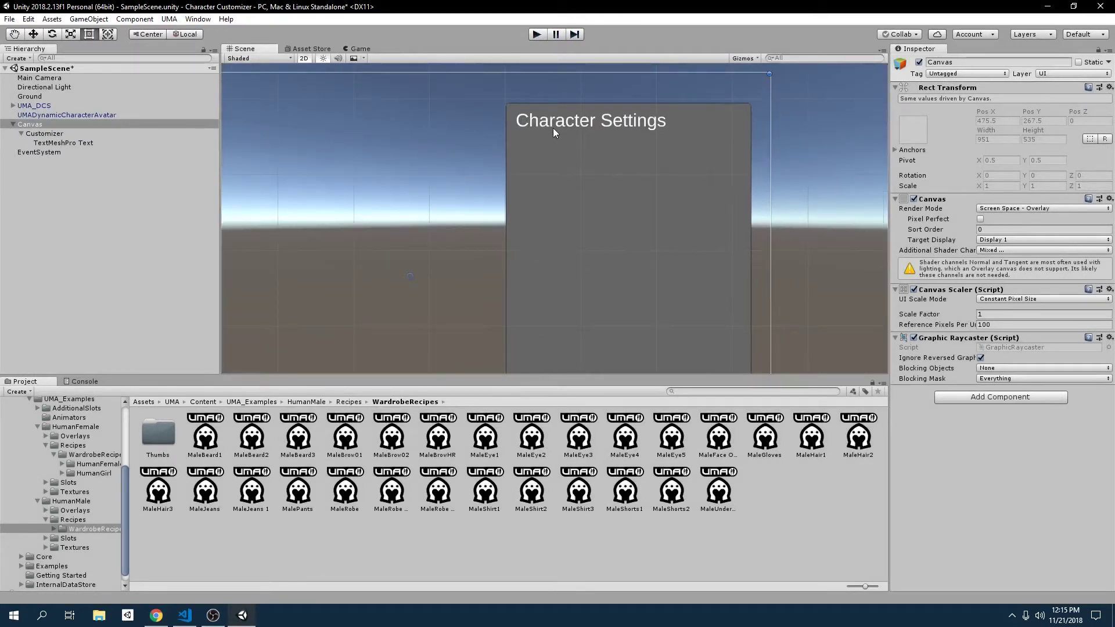
left_click(517, 220)
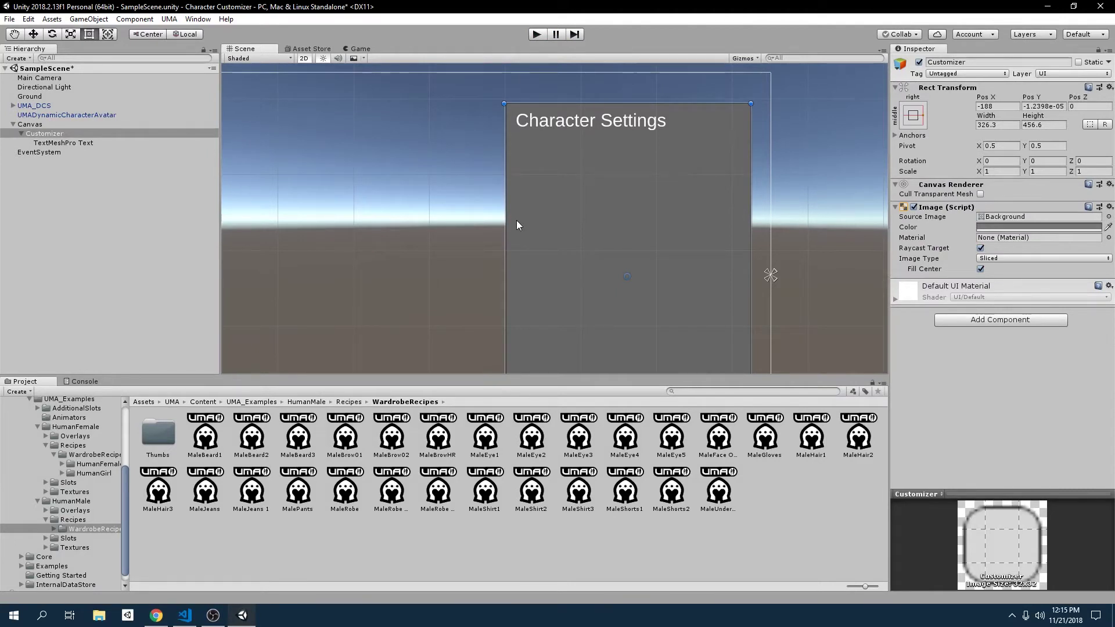
Add a Vertical Layout Group component to the Customizer
left_click(1005, 321)
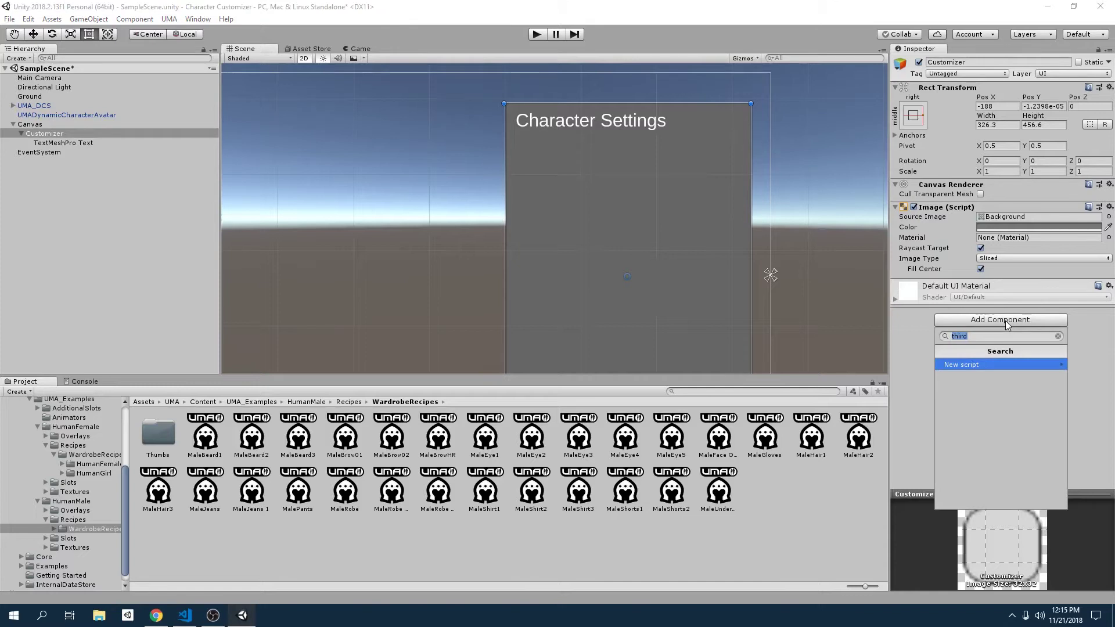
type("vertical")
key("Return")
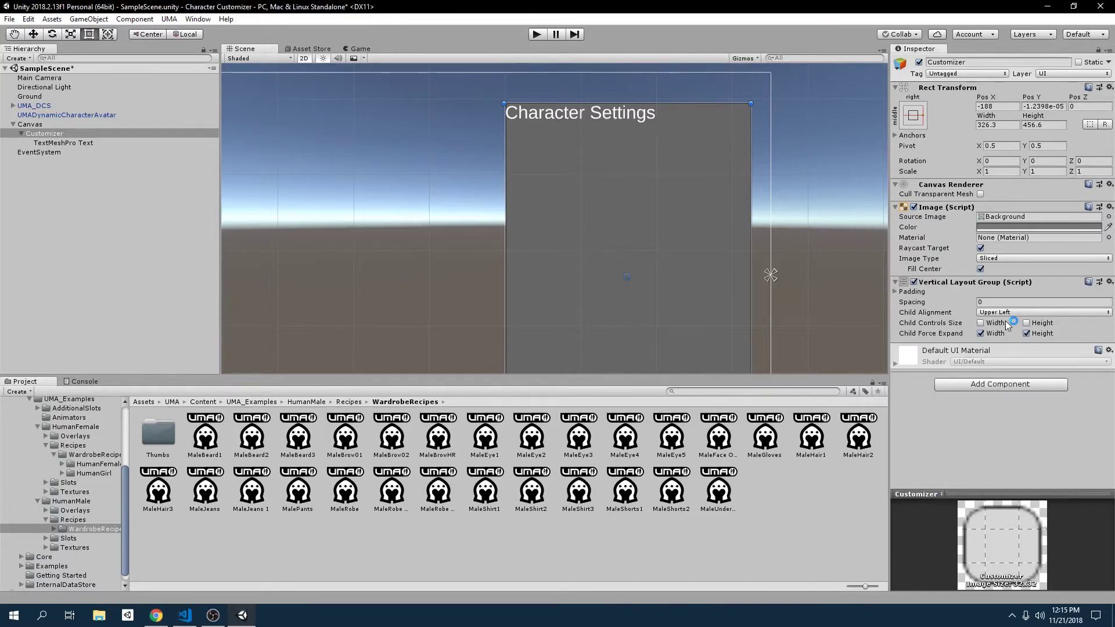
left_click(582, 113)
Set the layout group's left and right padding to 10
left_click(897, 292)
left_click(983, 300)
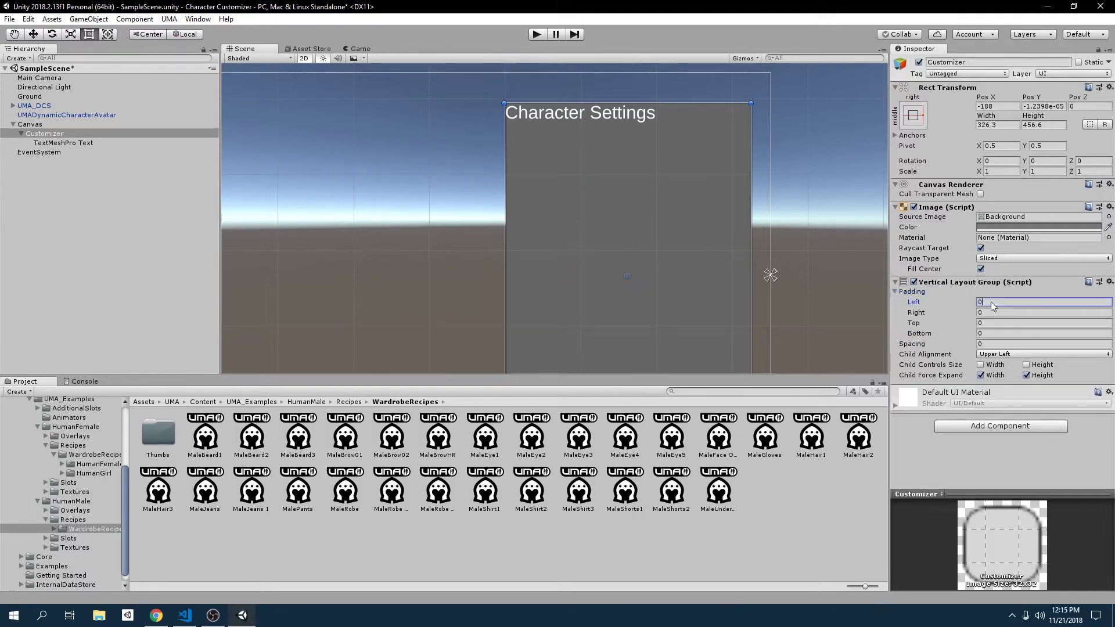
type("5")
left_click(990, 313)
type("5")
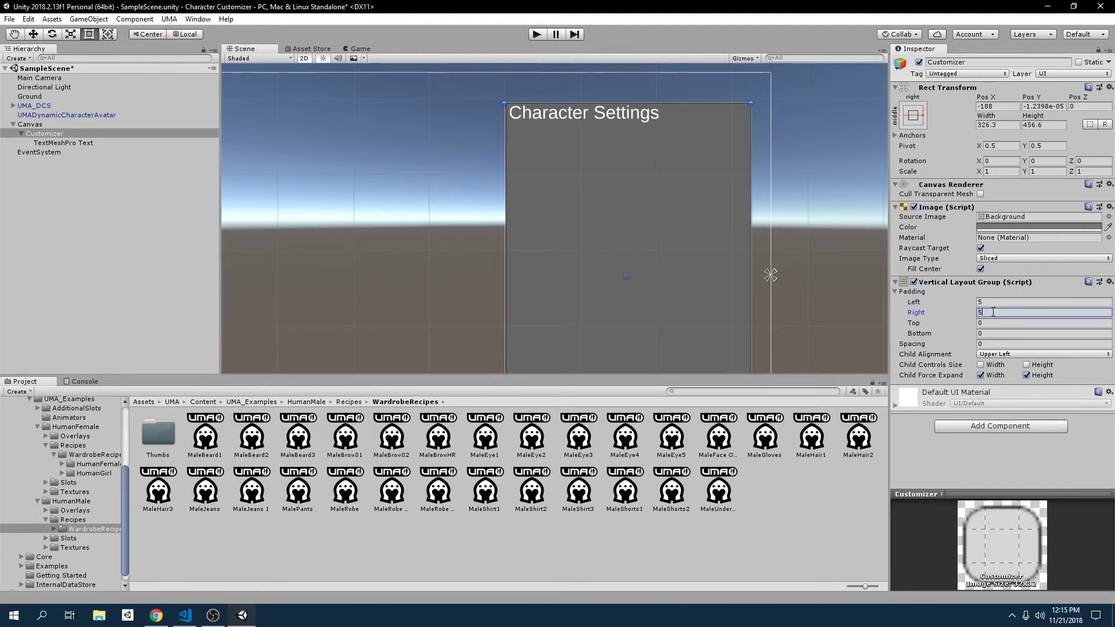
left_click(988, 302)
type("10")
key("Tab")
type("10")
Set the top and bottom padding to 10 and the spacing to 10
key("Tab")
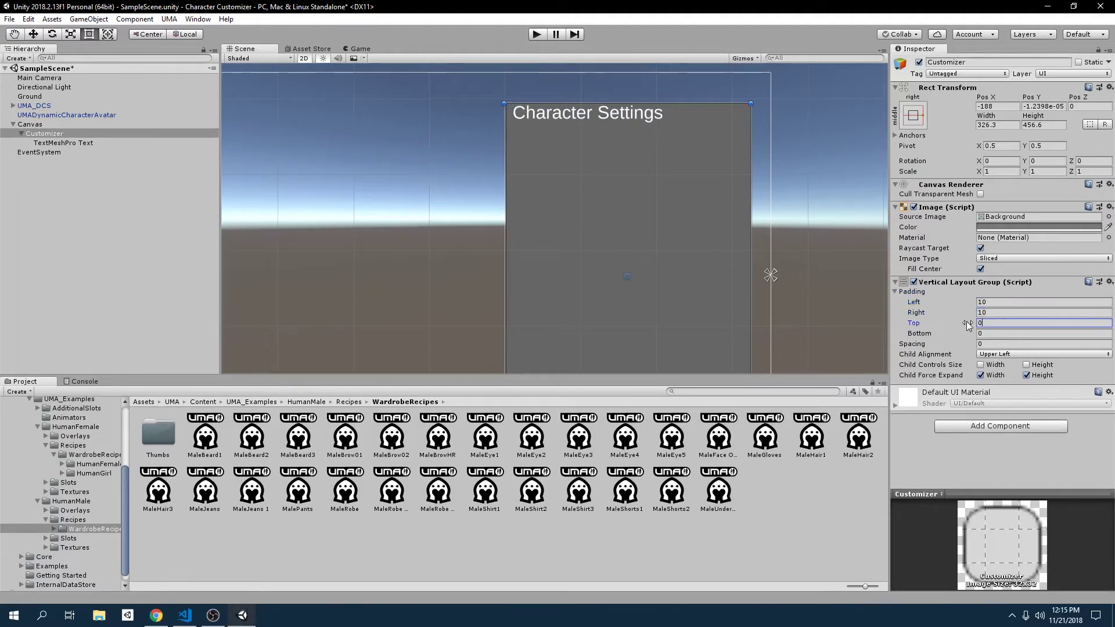
type("10")
key("Tab")
type("10")
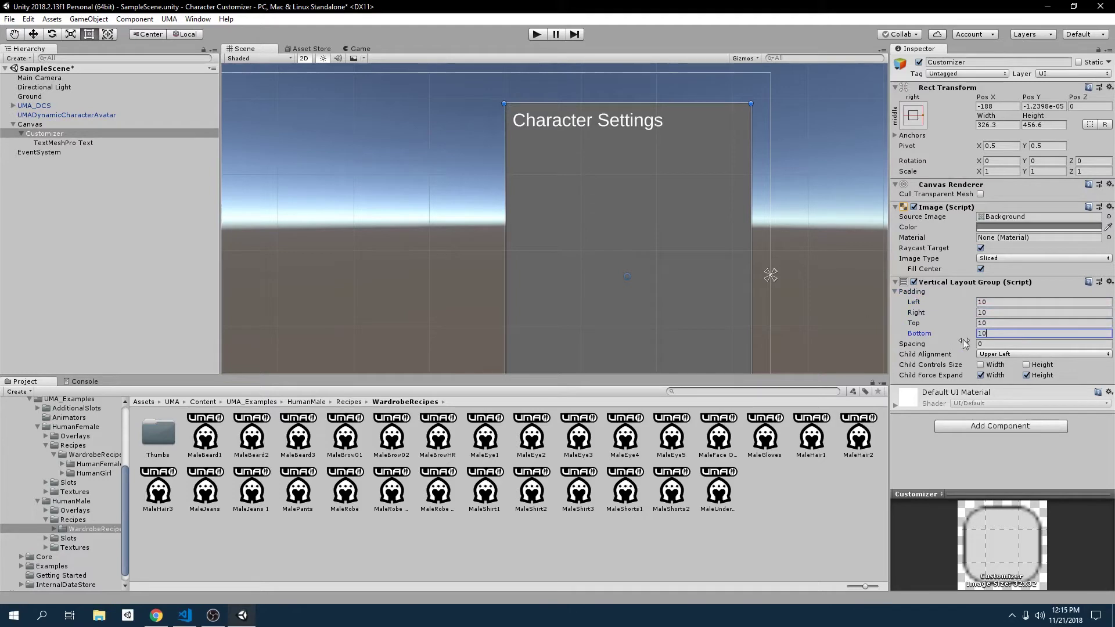
key("Tab")
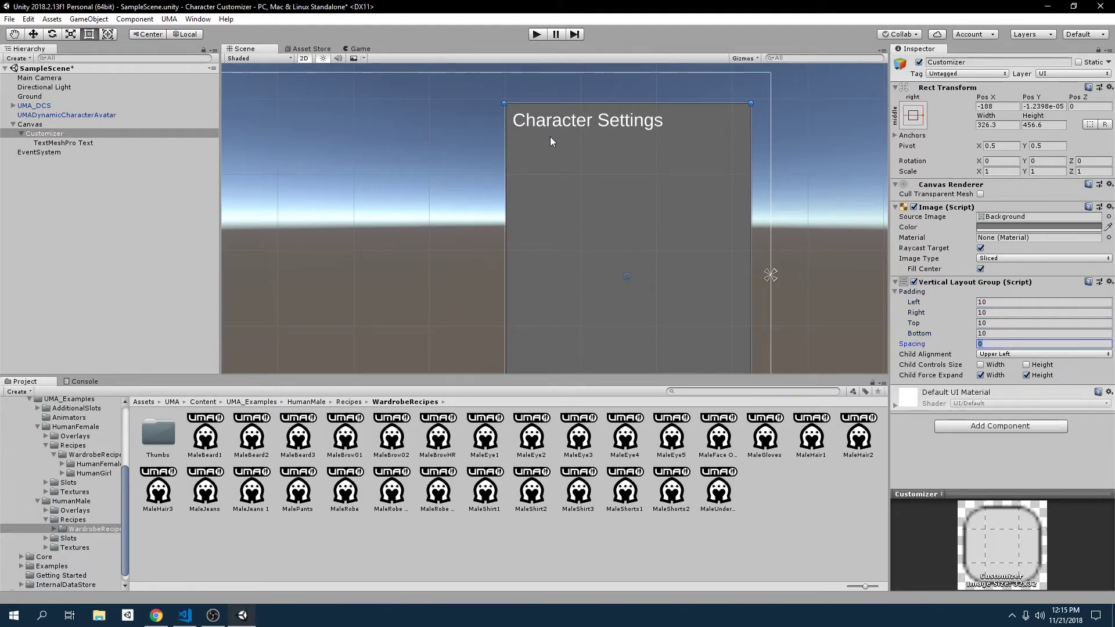
type("10")
left_click(74, 143)
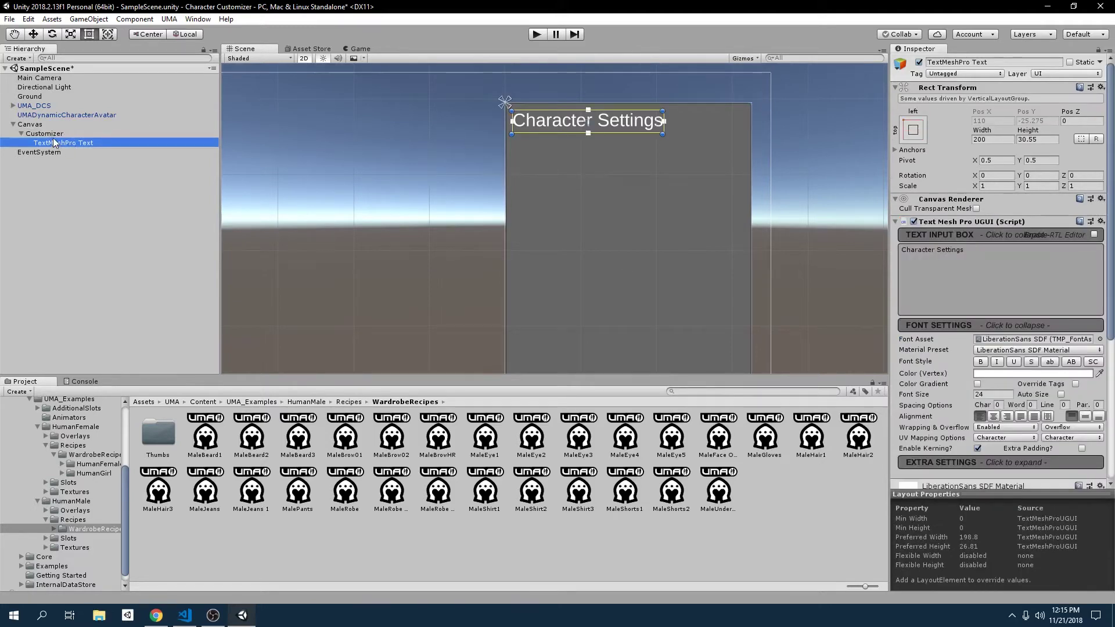
left_click(54, 134)
right_click(53, 134)
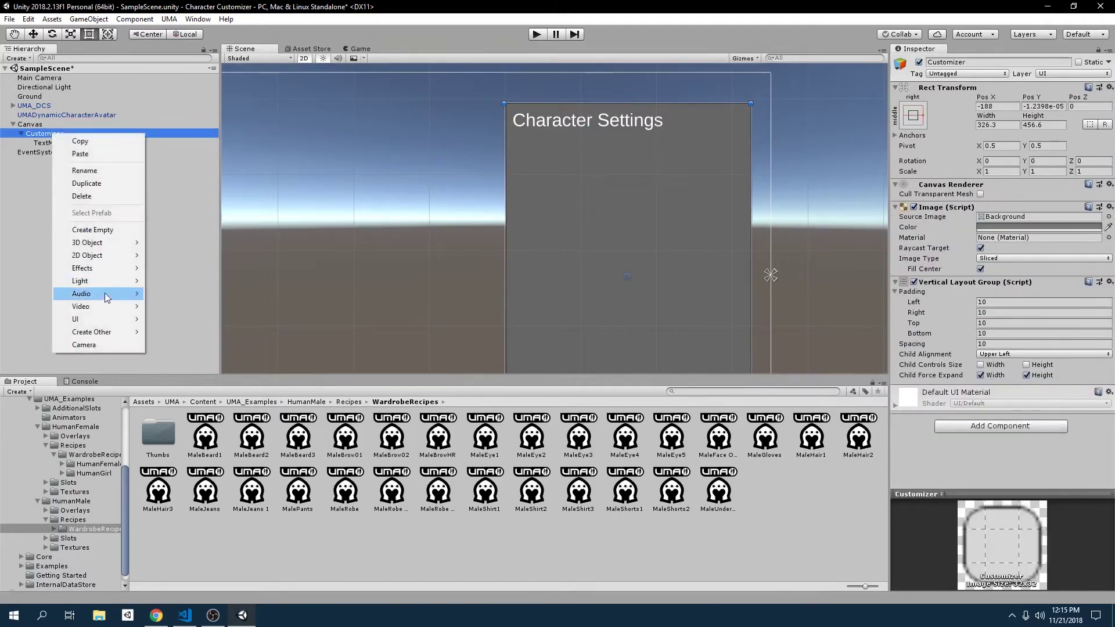
mouse_move(97, 322)
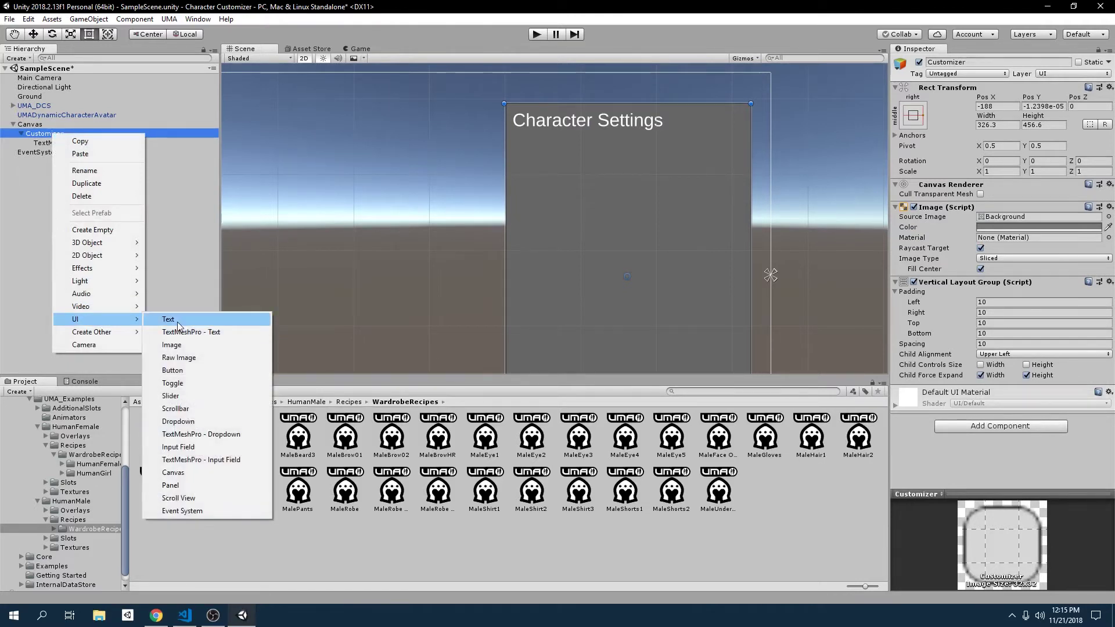
left_click(238, 319)
left_click(535, 96)
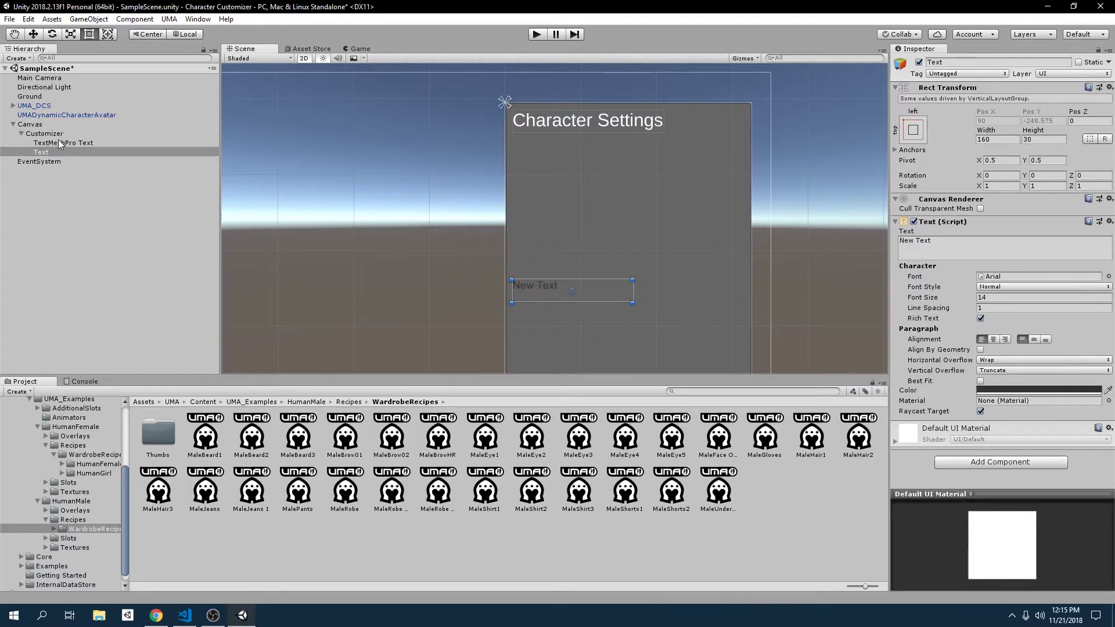
left_click(44, 133)
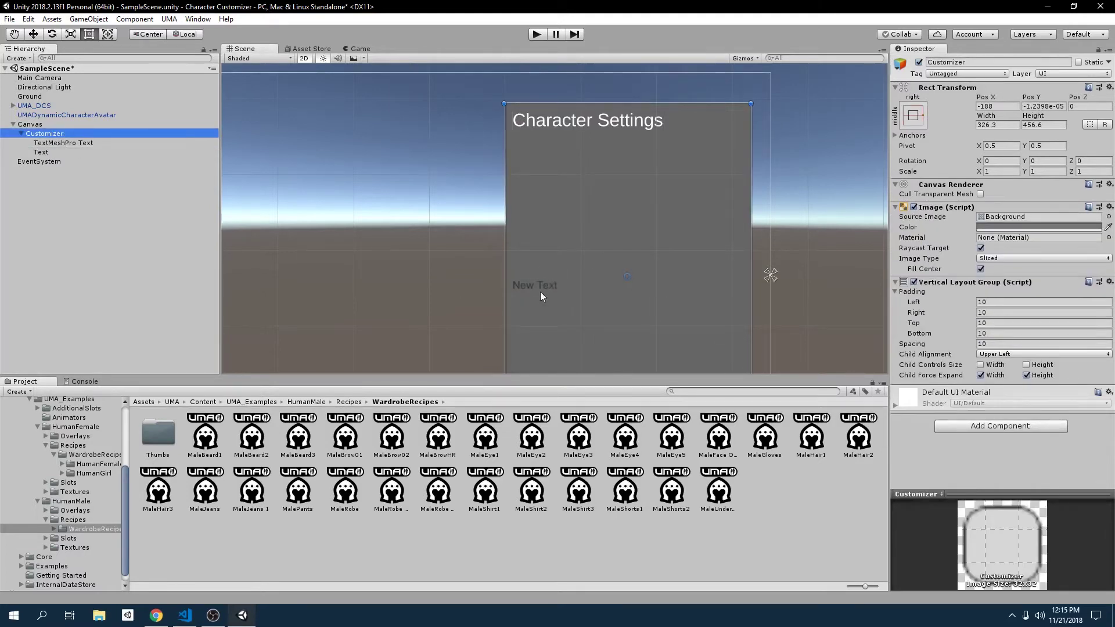
middle_click_drag(519, 278, 455, 219)
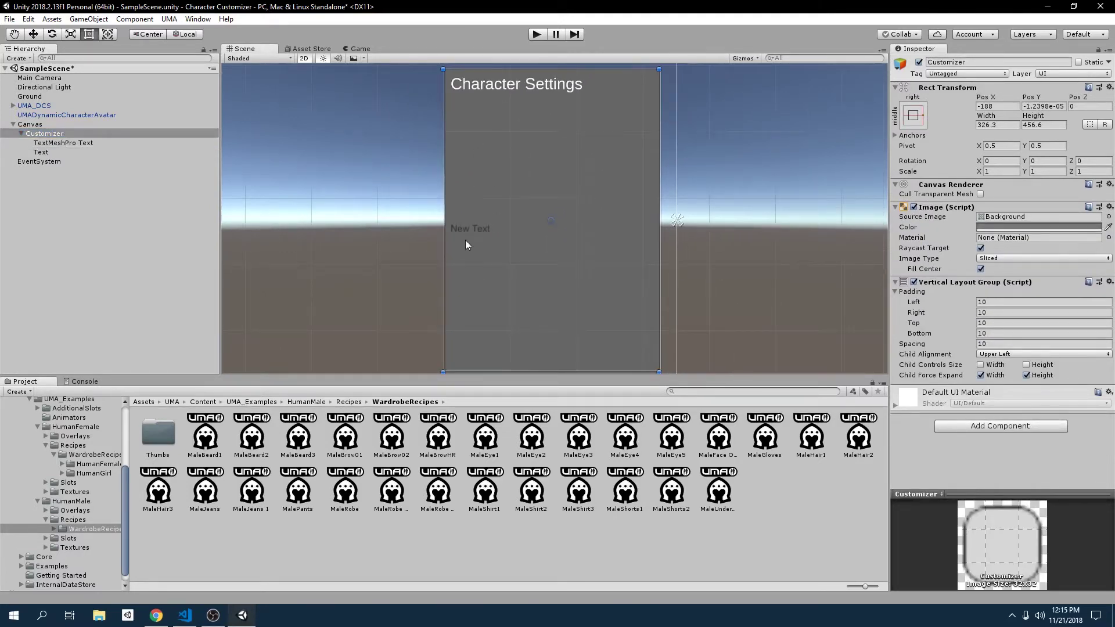
scroll(488, 104, "down", 1)
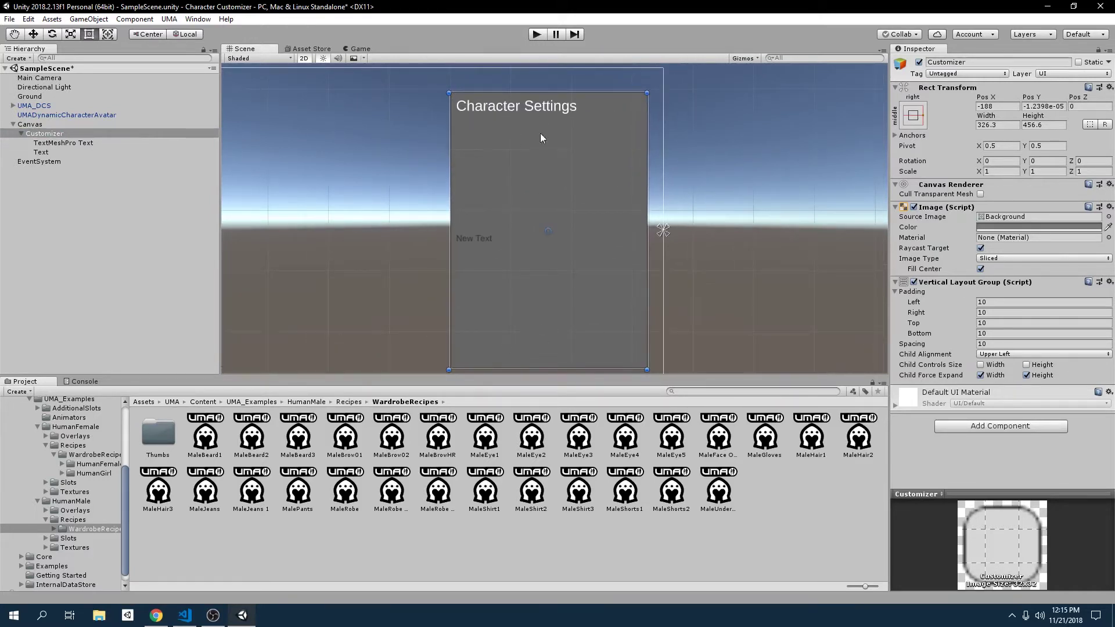
left_click(58, 152)
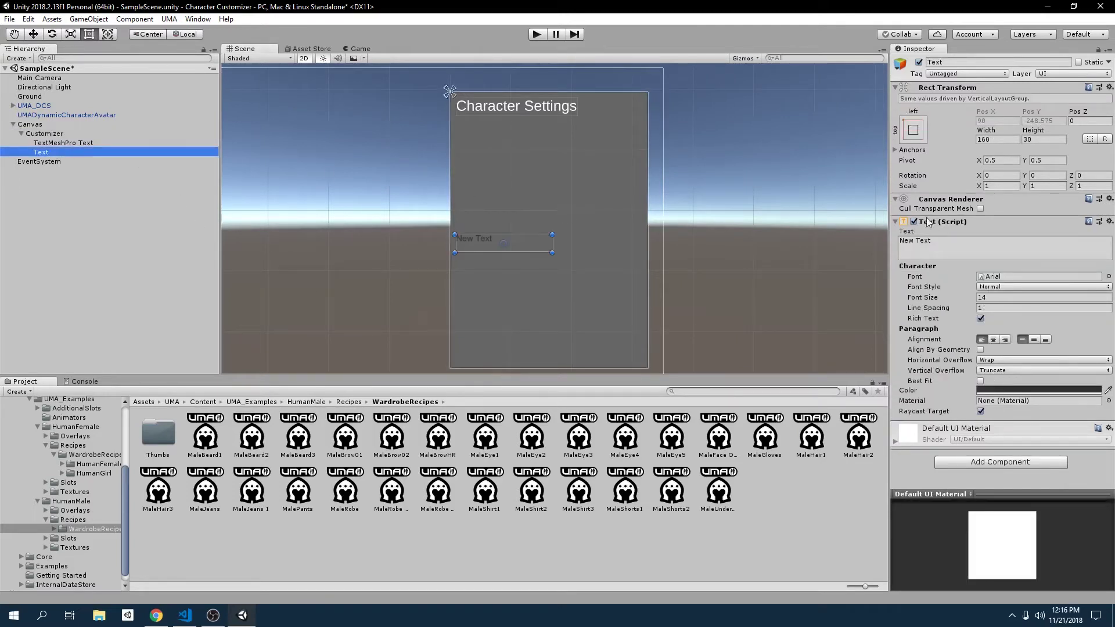
Add a new TextMeshPro label under Customizer reading 'Height'
left_click(53, 134)
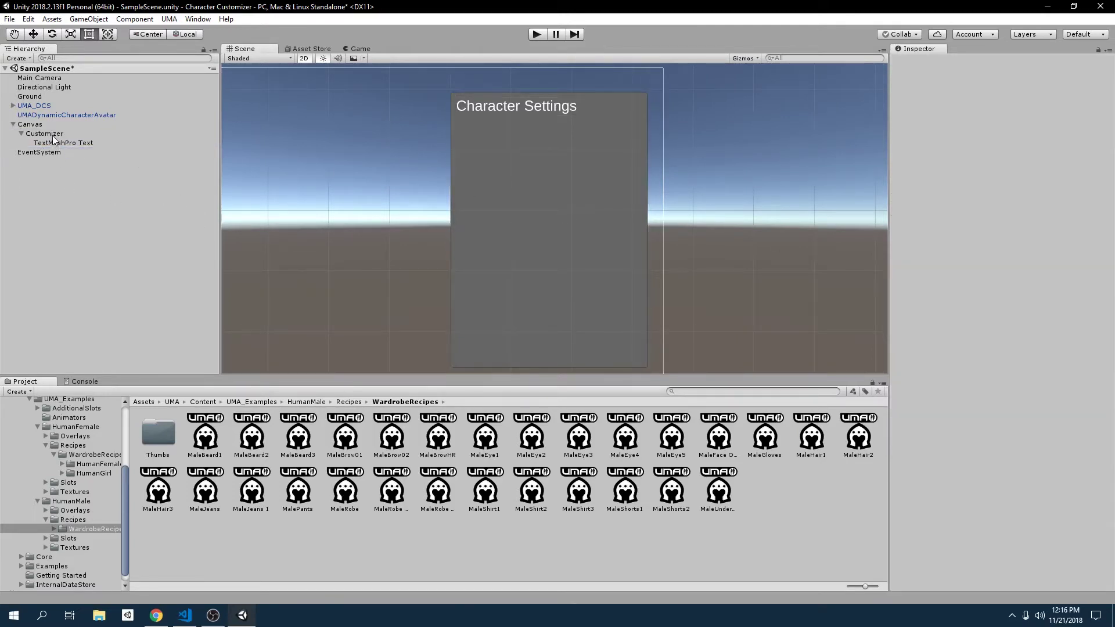
right_click(52, 135)
mouse_move(87, 321)
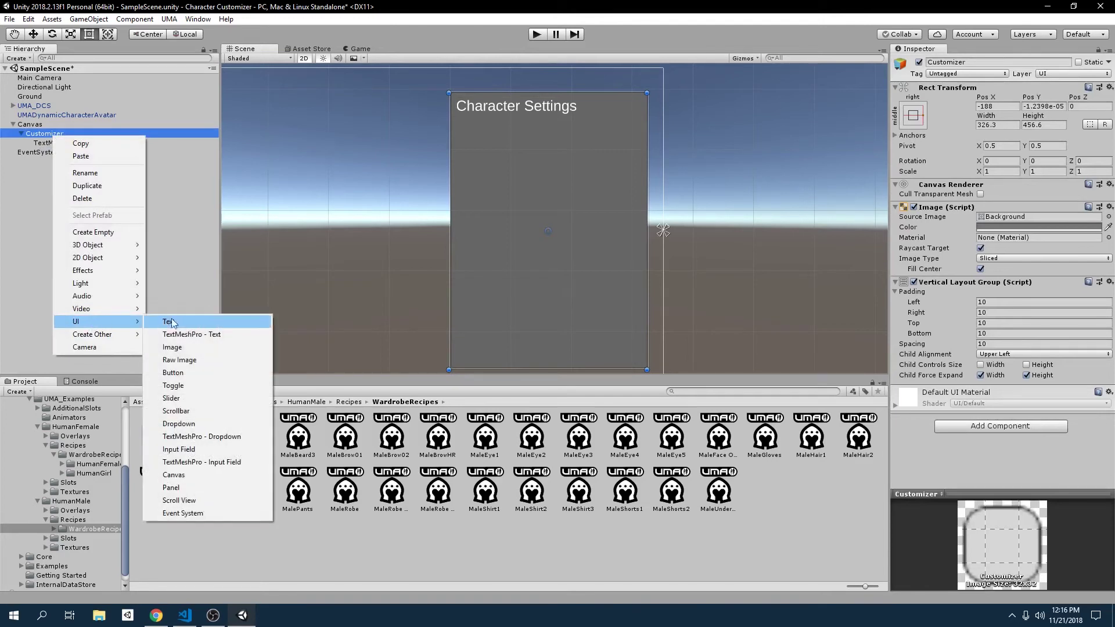
left_click(175, 334)
left_click(992, 270)
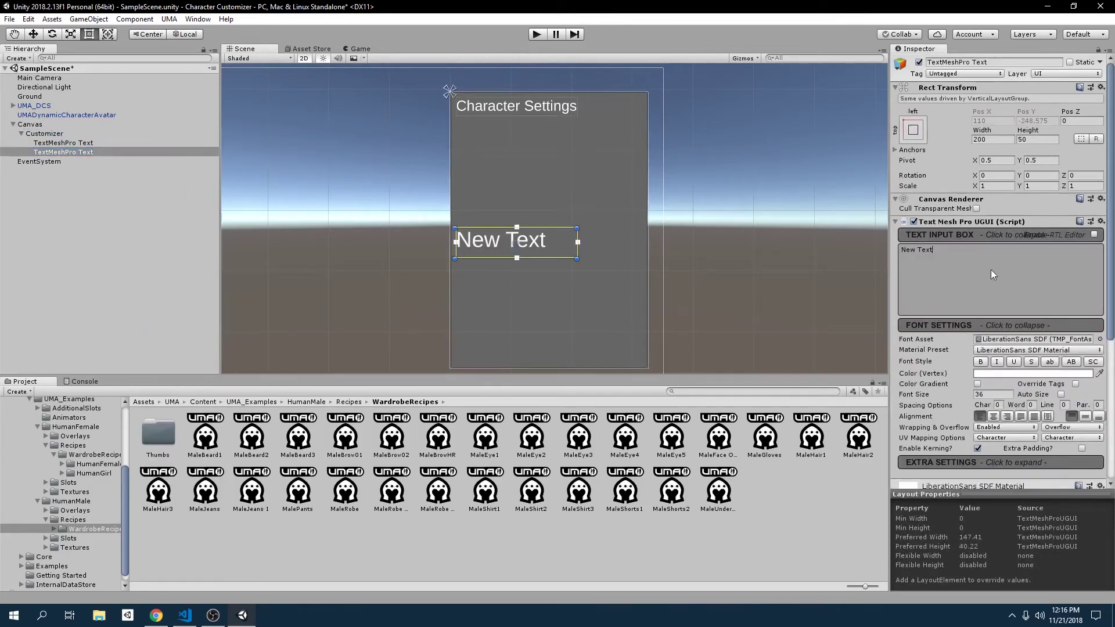
type("Height")
left_click(53, 152)
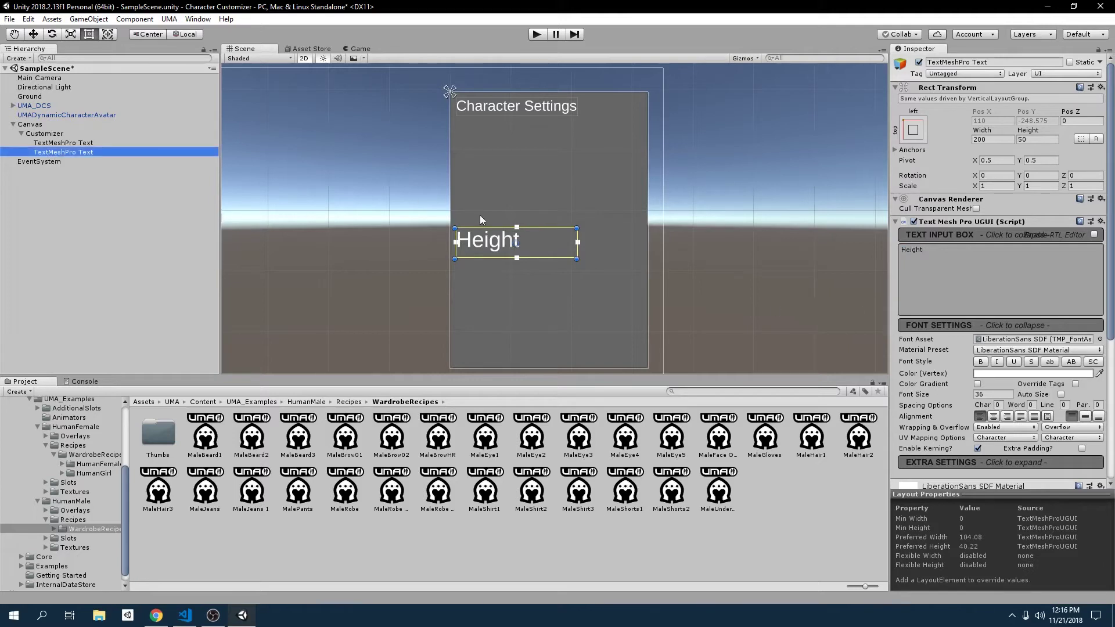
Set the Height label's font size to 20 and trim its box to 200×23.12
left_click(989, 395)
type("20")
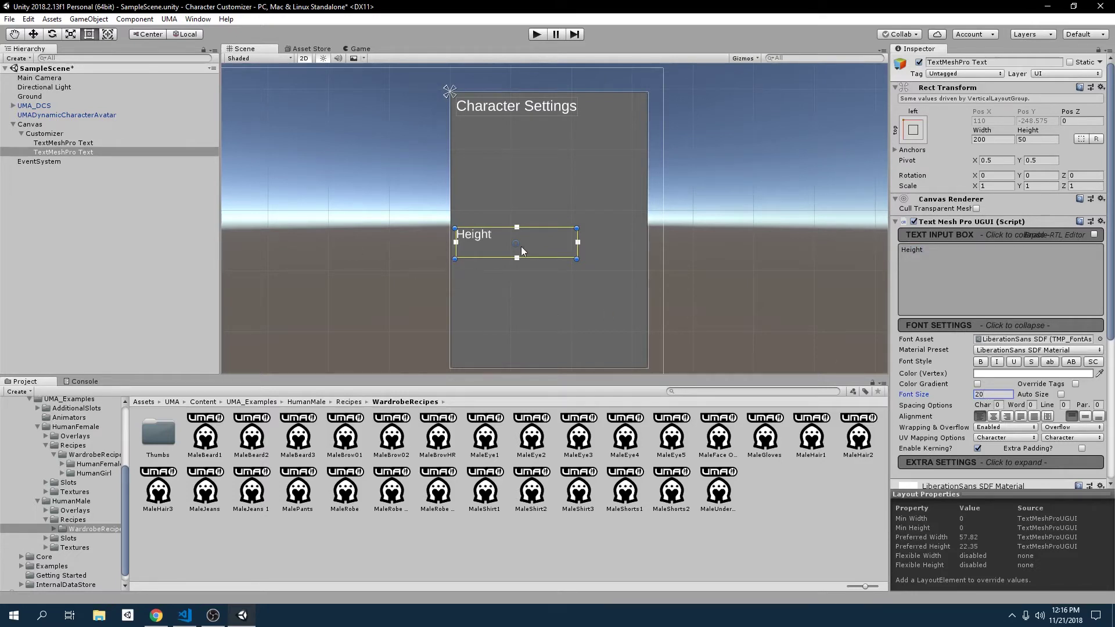
left_click_drag(518, 260, 498, 240)
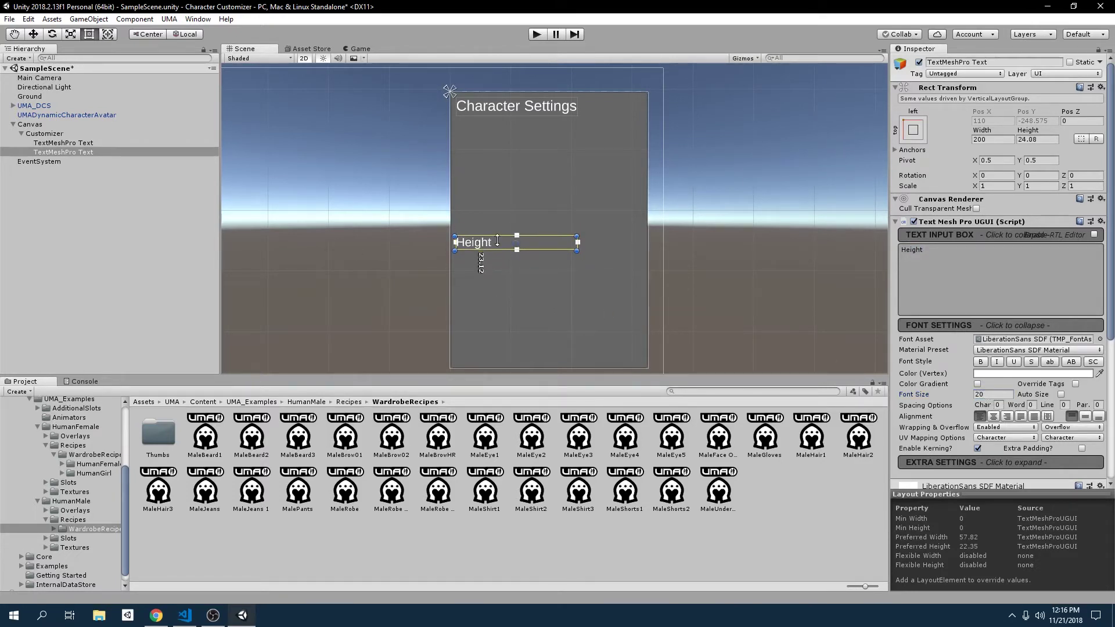
left_click(64, 189)
Create an empty GameObject inside Customizer and nest the Height label in it
right_click(60, 134)
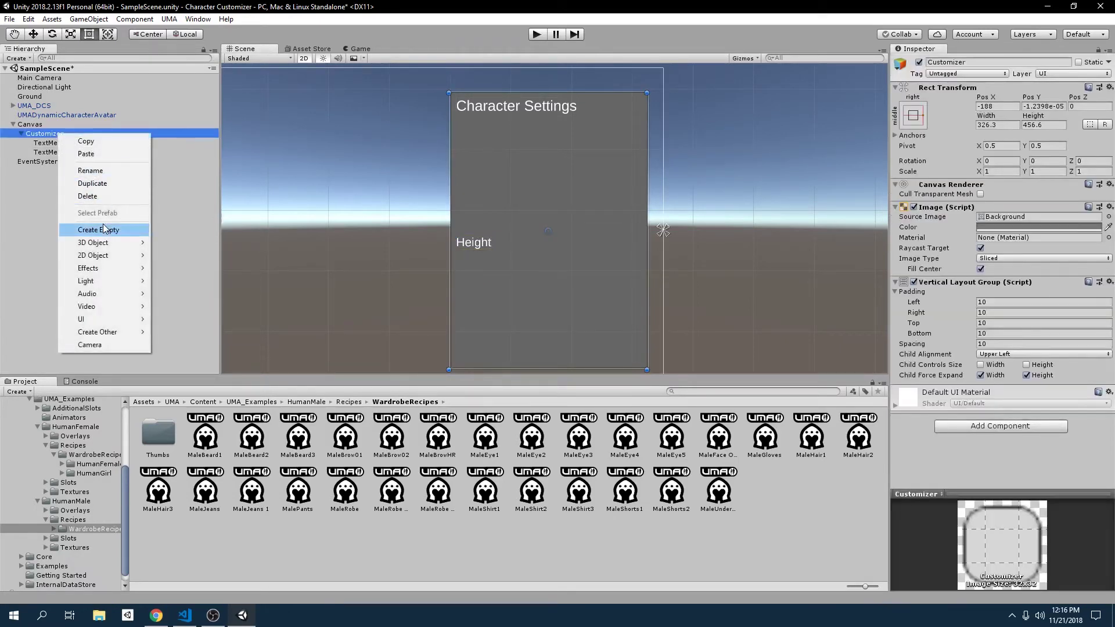
left_click(104, 229)
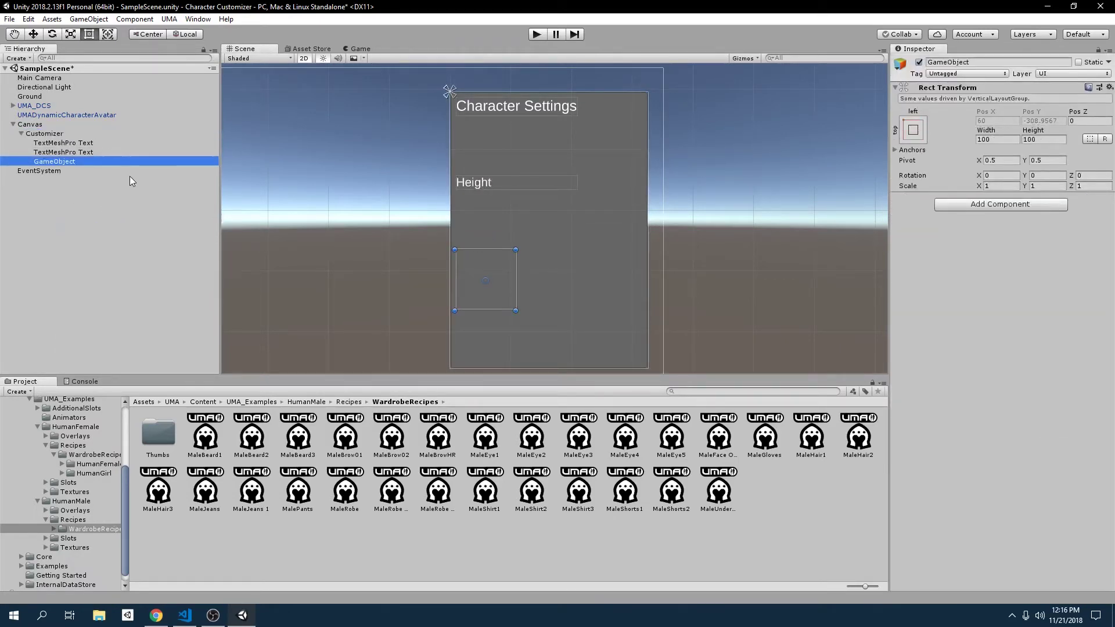
left_click(486, 183)
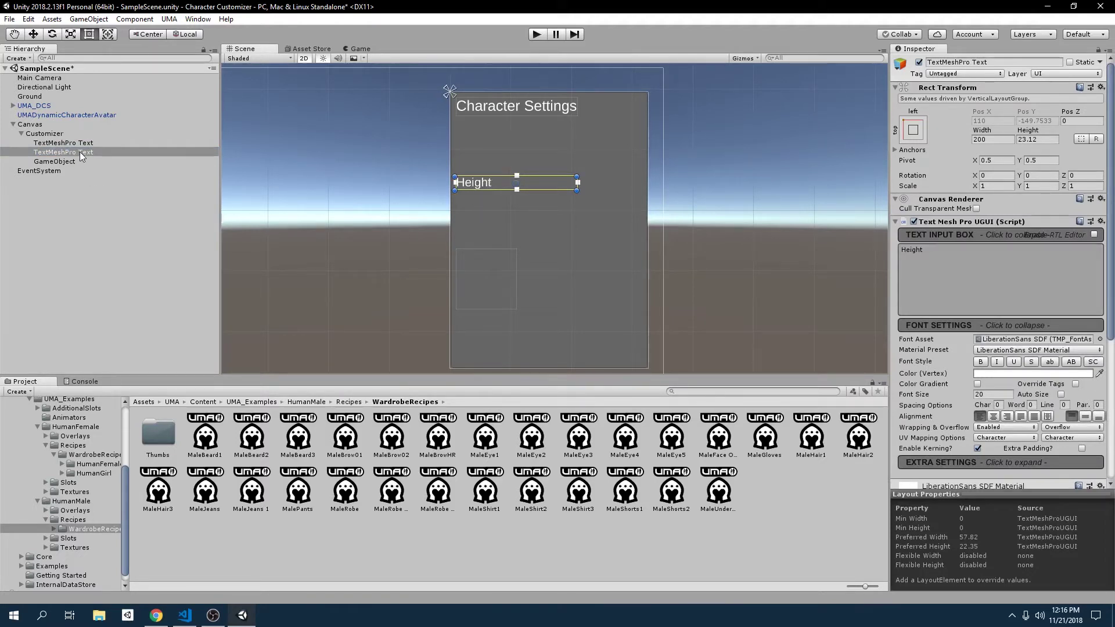
left_click_drag(79, 152, 70, 162)
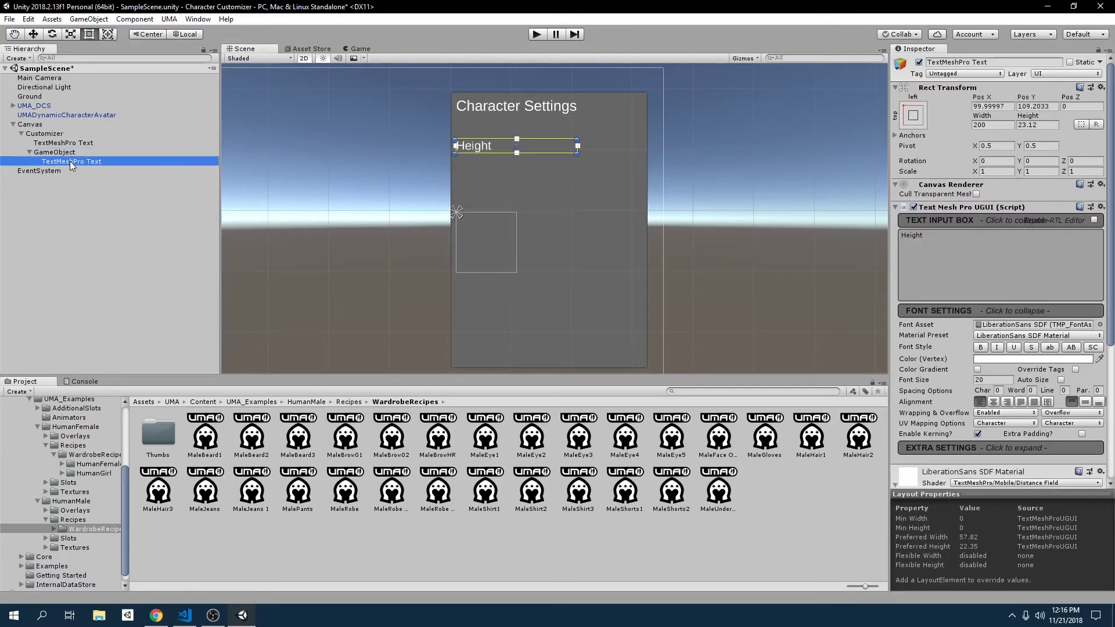
left_click(62, 152)
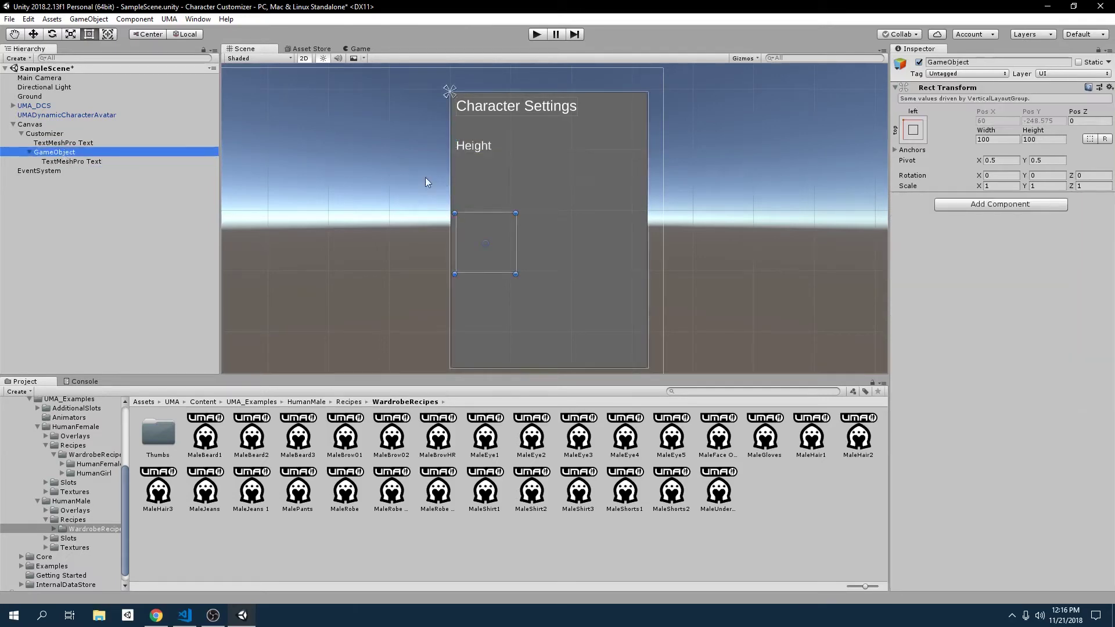
left_click(102, 163)
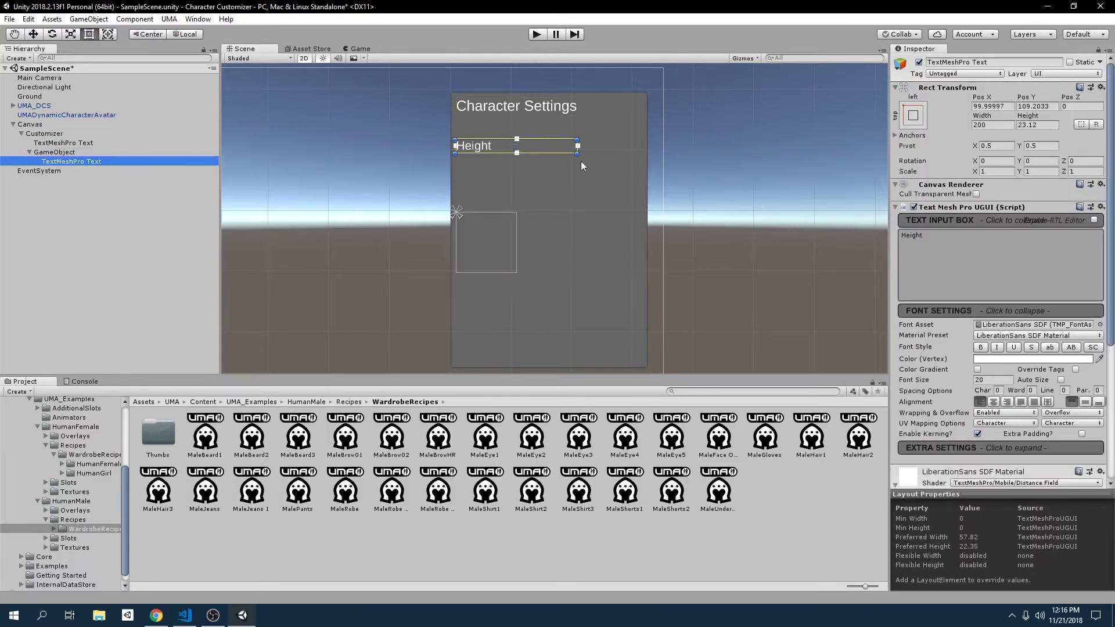
Place the Height label at the container's top-left and widen the container to 308.98
left_click(1007, 107)
type("0")
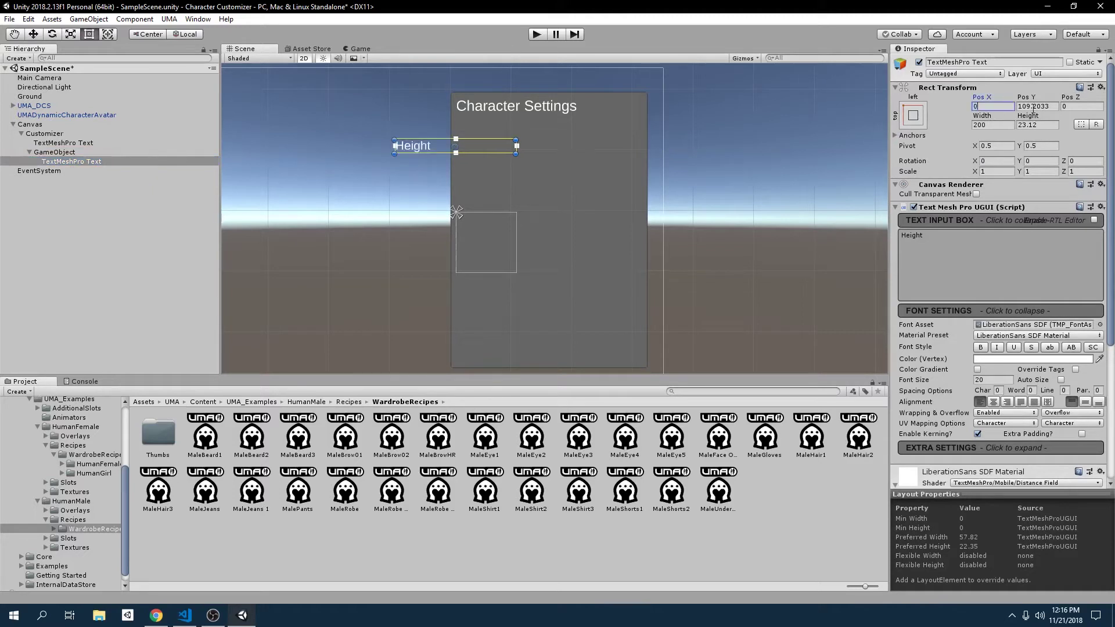
left_click_drag(486, 148, 545, 219)
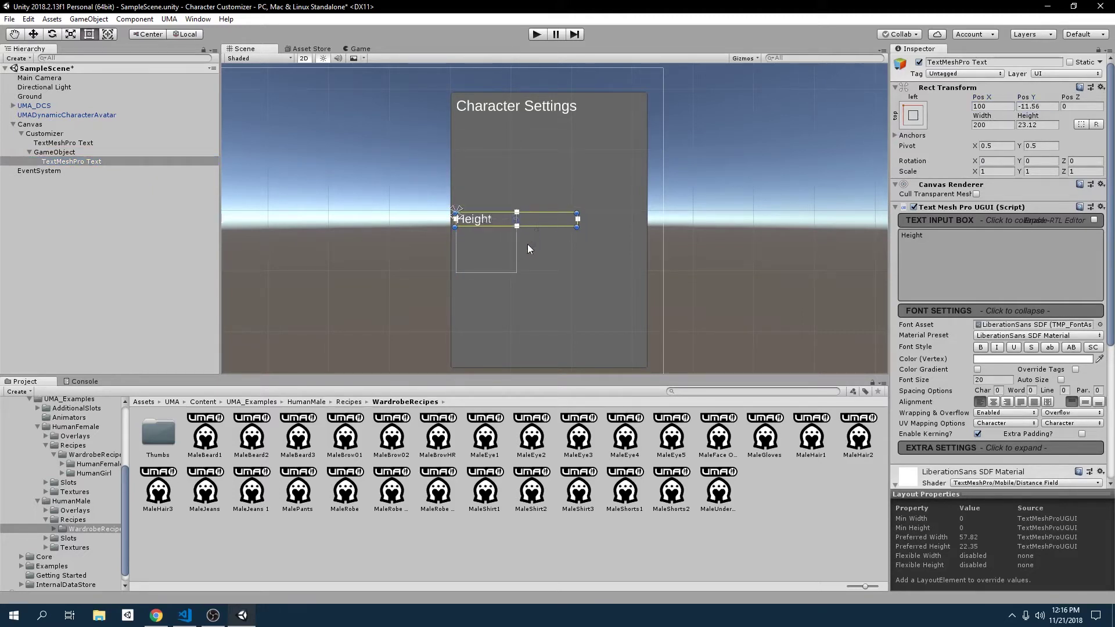
scroll(507, 254, "up", 2)
left_click(54, 152)
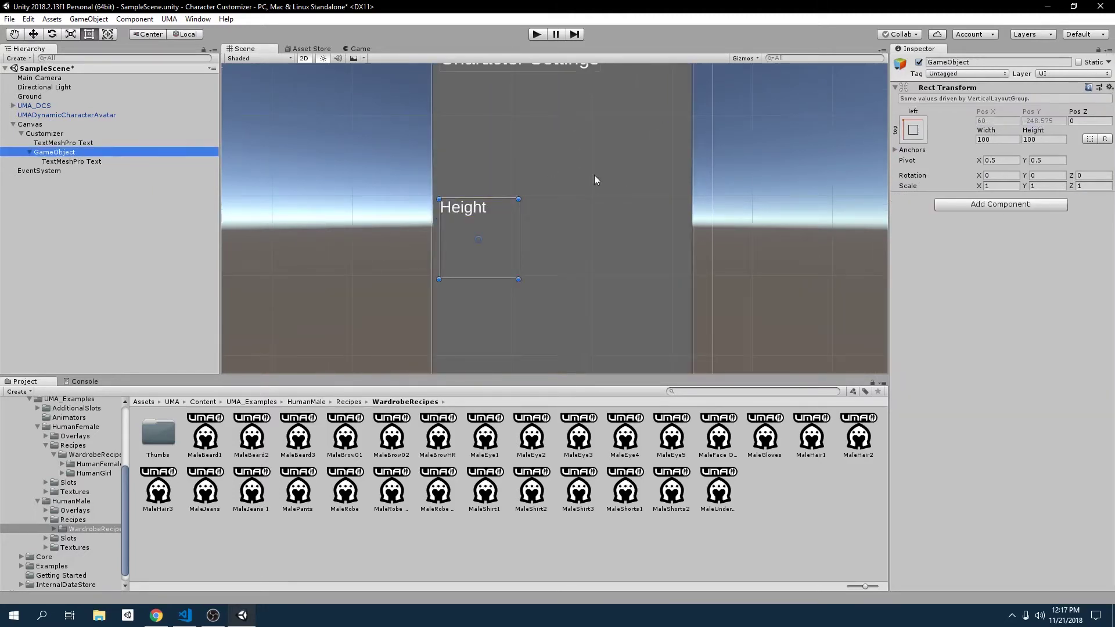
left_click_drag(520, 232, 688, 237)
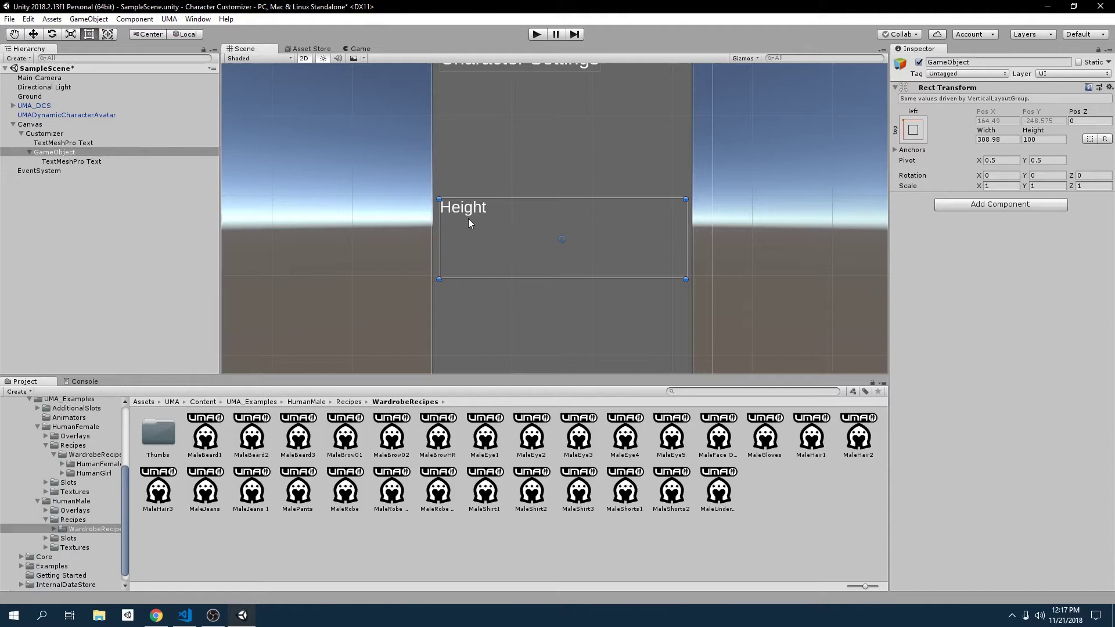
scroll(476, 136, "down", 5)
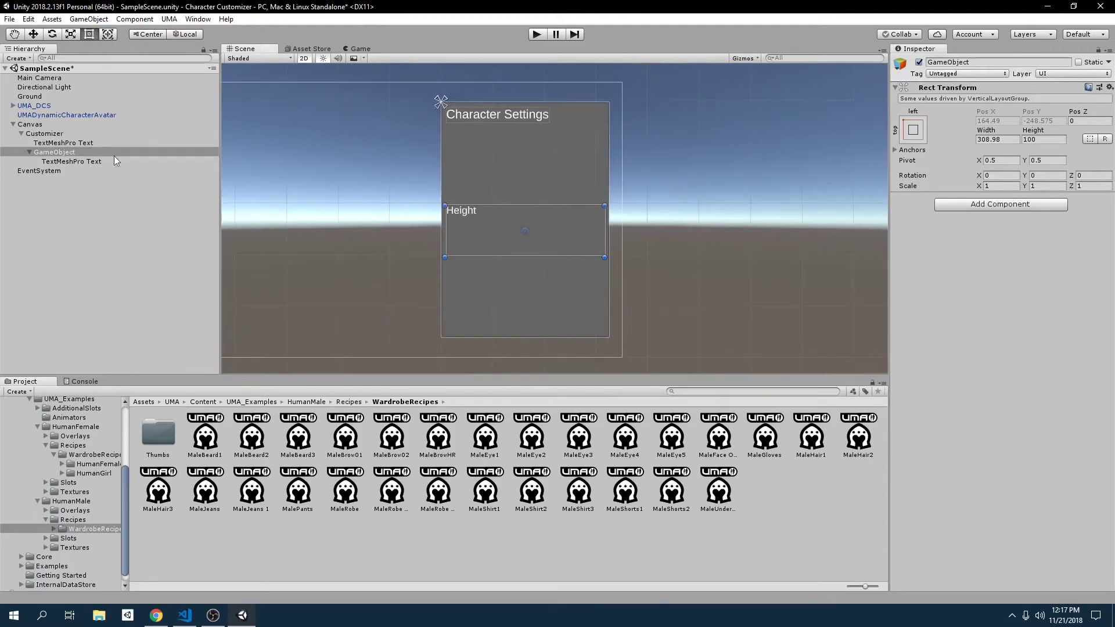
Add a Slider to the container and move it beneath the Height label
right_click(58, 154)
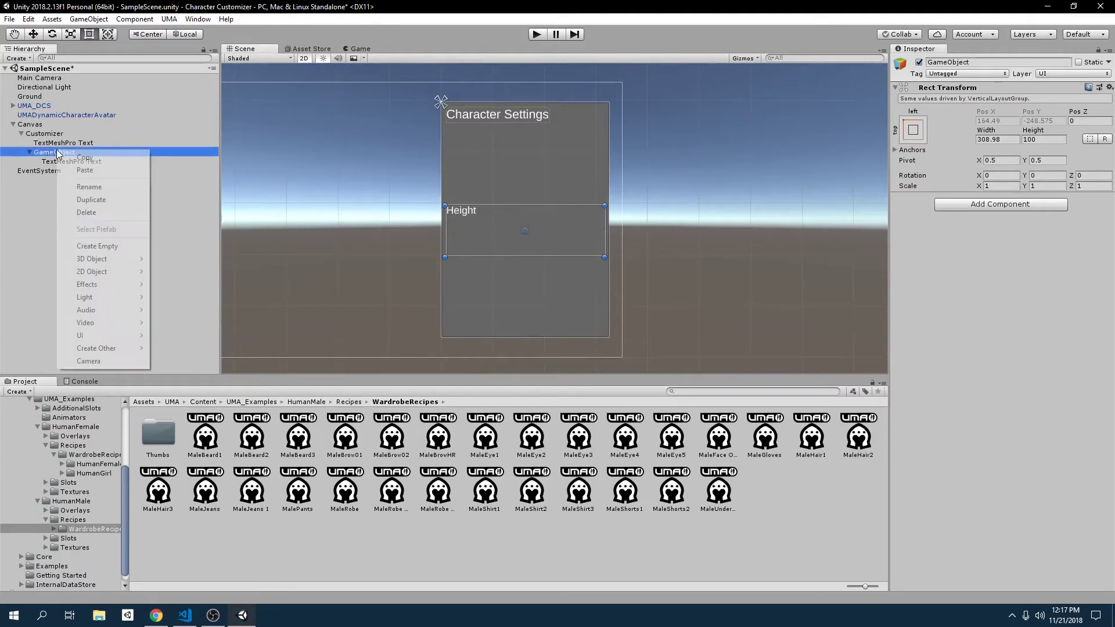
mouse_move(94, 338)
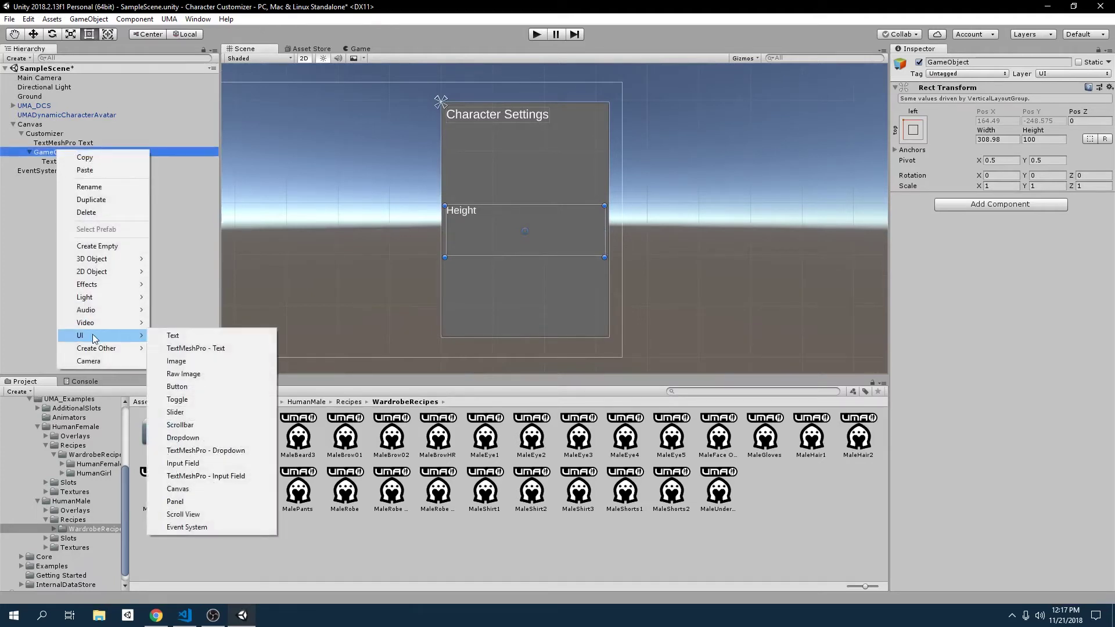
left_click(175, 412)
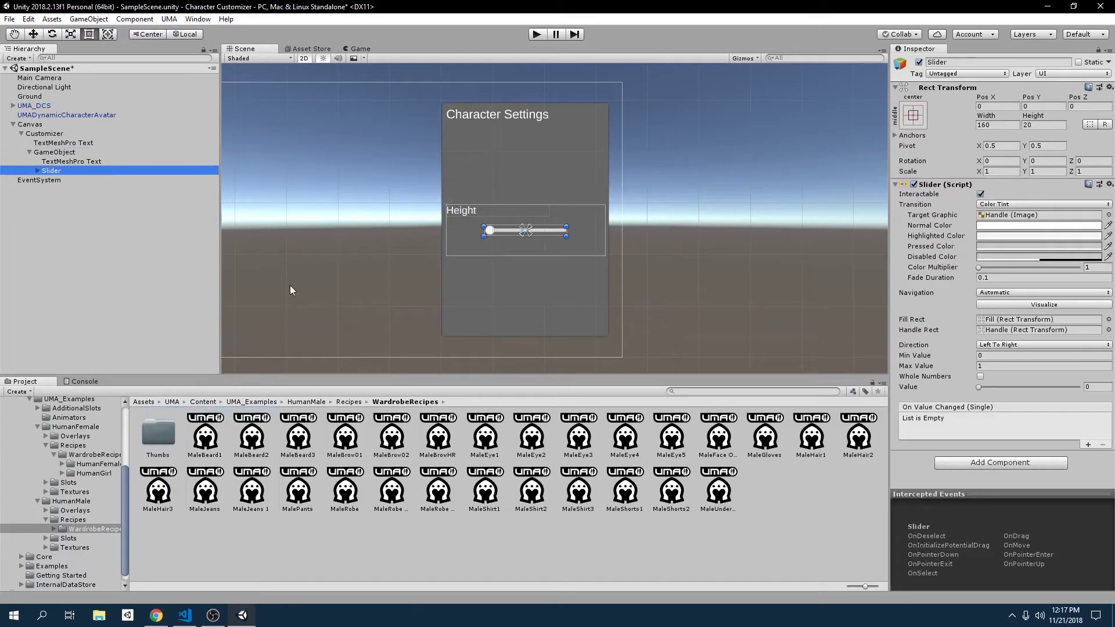
left_click_drag(552, 231, 511, 227)
scroll(483, 263, "up", 3)
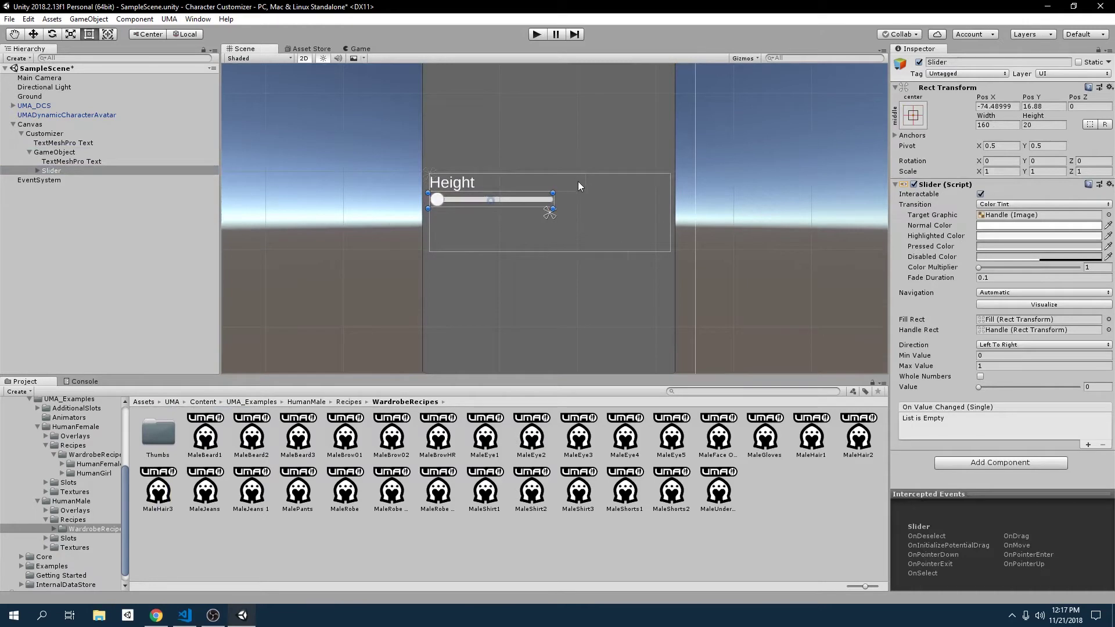
scroll(578, 185, "down", 3)
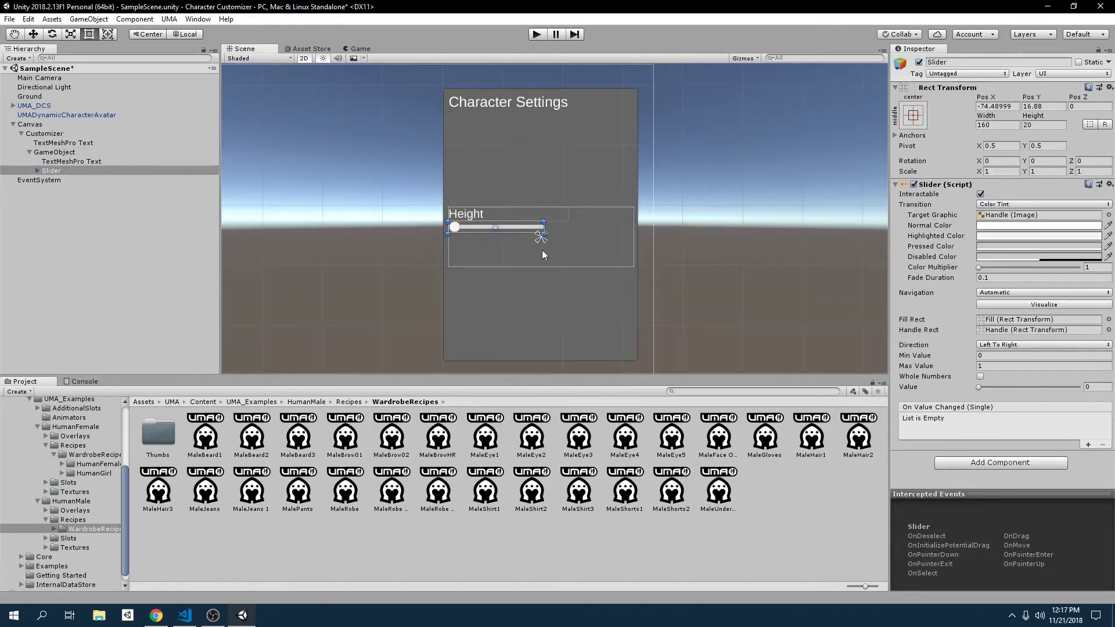
Shorten the row to 308.98×53.39 and set the slider's Value to 0.5
left_click(562, 215)
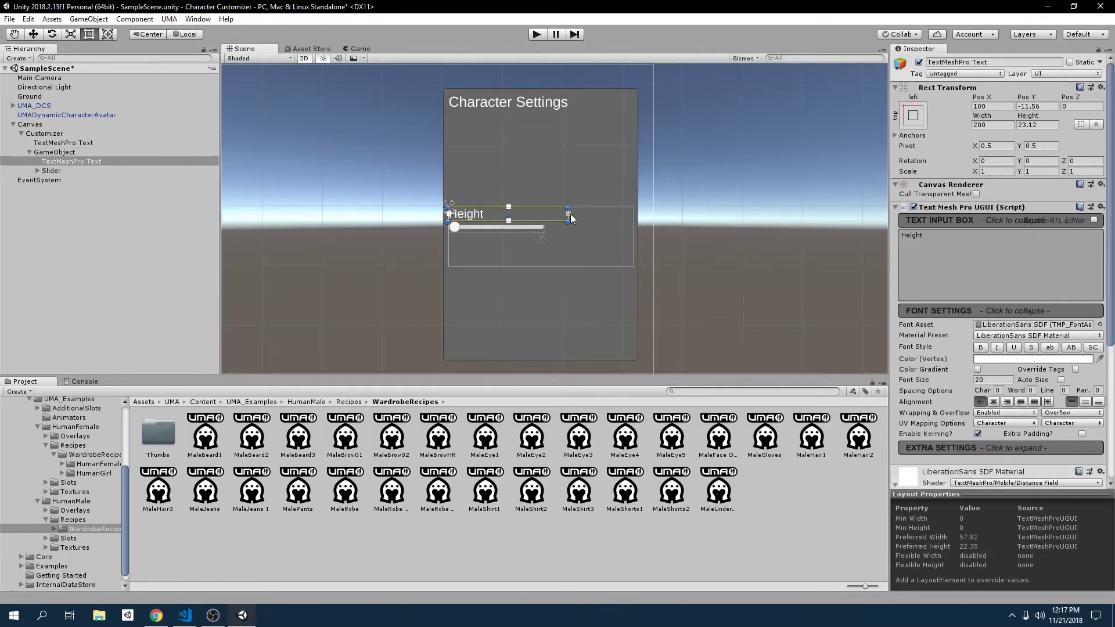
left_click(516, 263)
left_click_drag(502, 267, 516, 241)
left_click(494, 227)
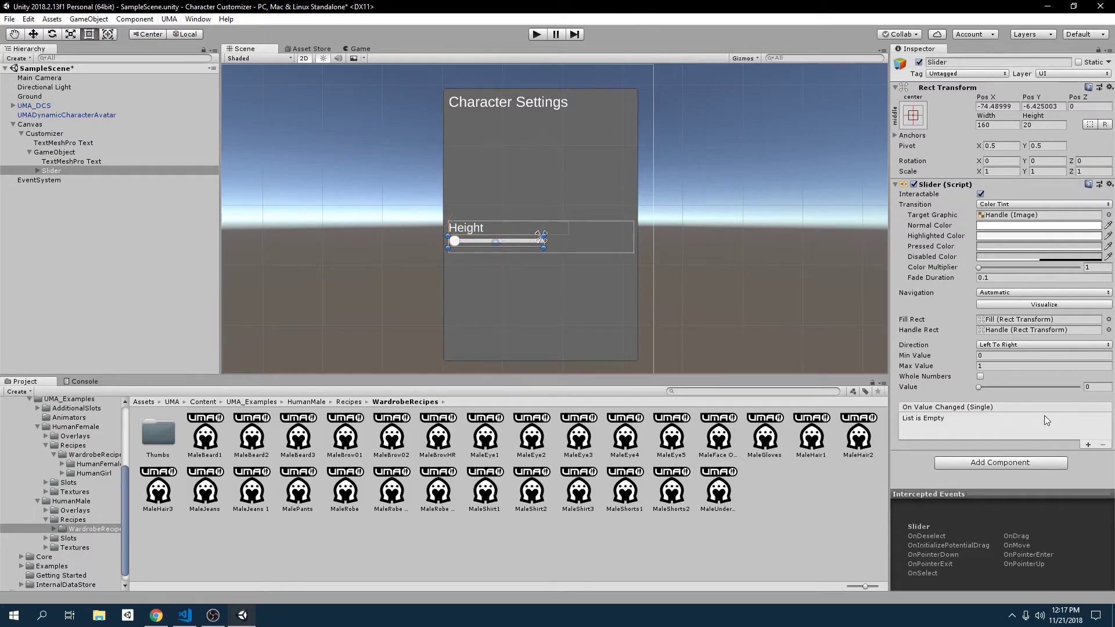
left_click(1095, 388)
type("0.5")
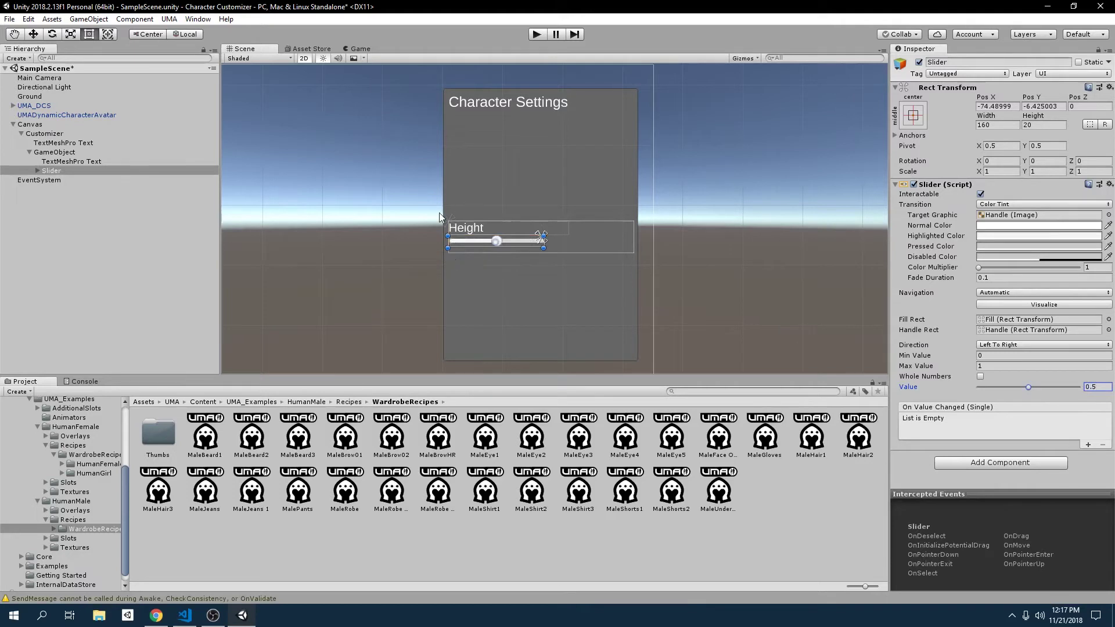
left_click(58, 153)
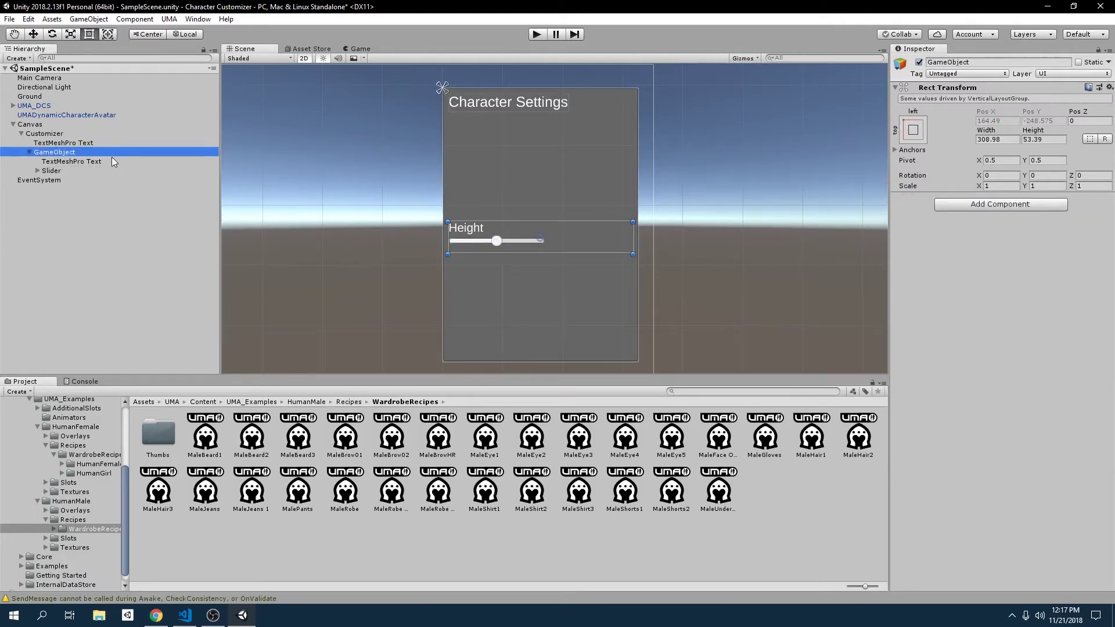
Duplicate the Height row twice and turn off the Customizer's child height control and expansion
key("ctrl+d")
key("ctrl+d")
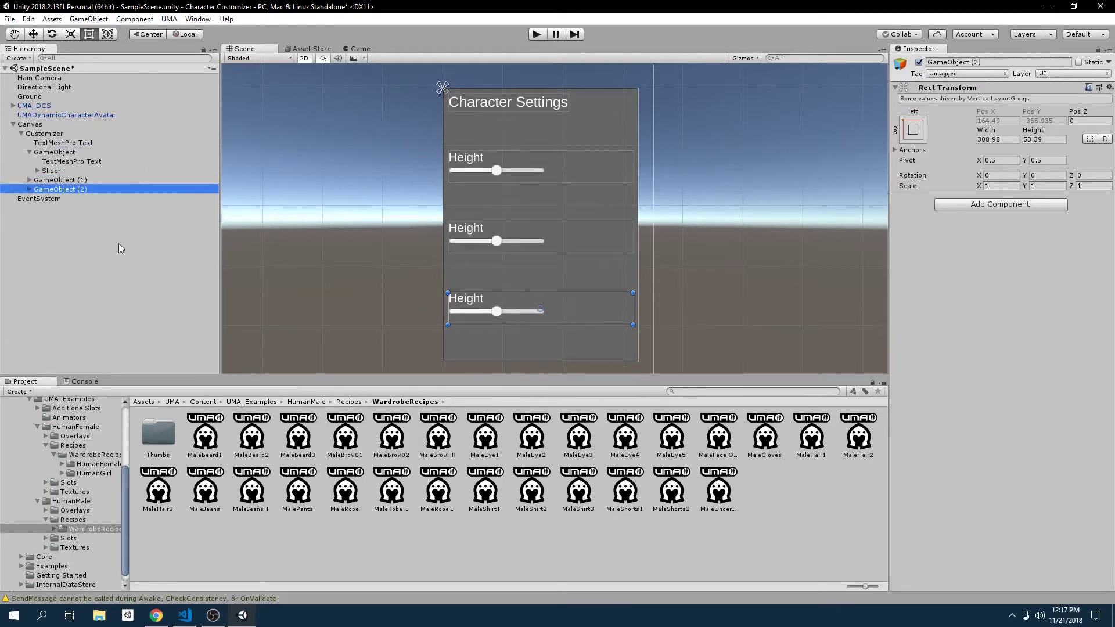
left_click(61, 135)
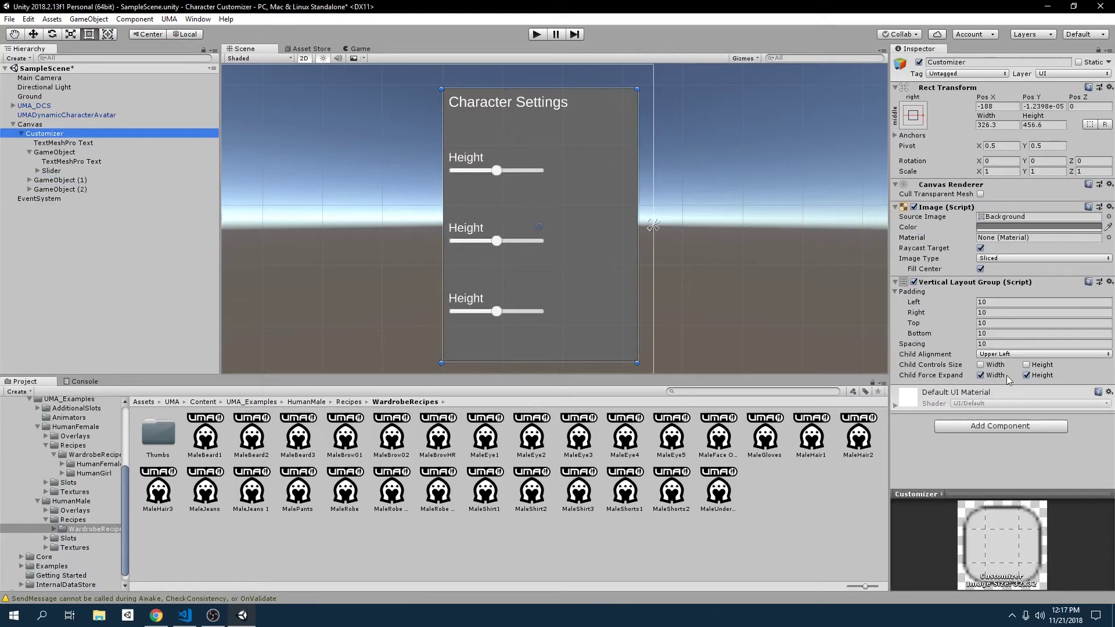
left_click(1027, 365)
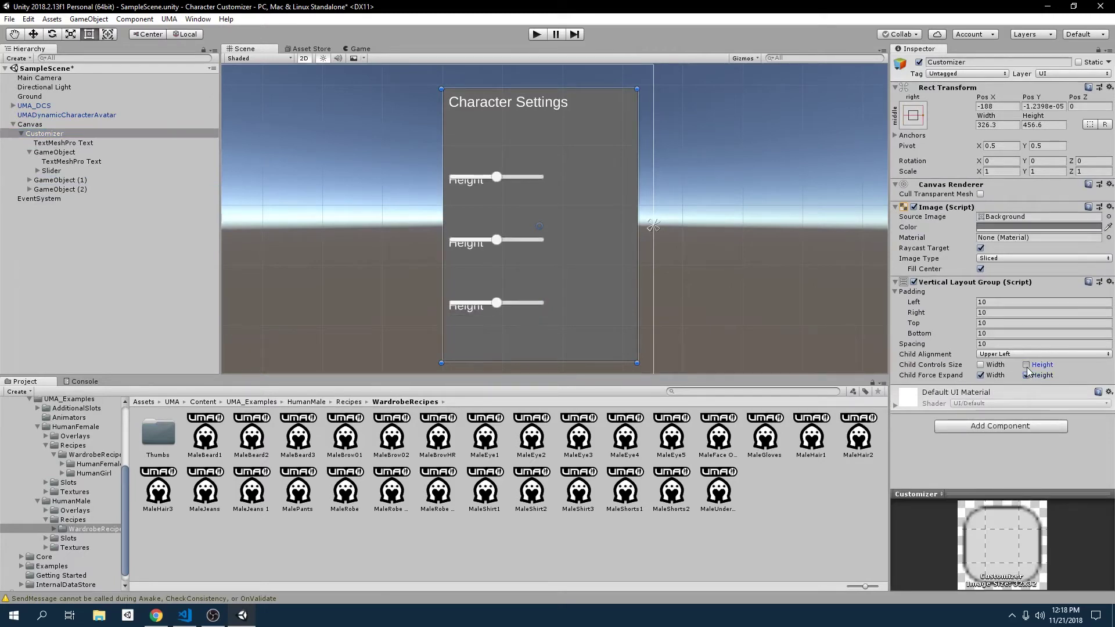
left_click(1026, 367)
left_click(1027, 375)
left_click(1026, 364)
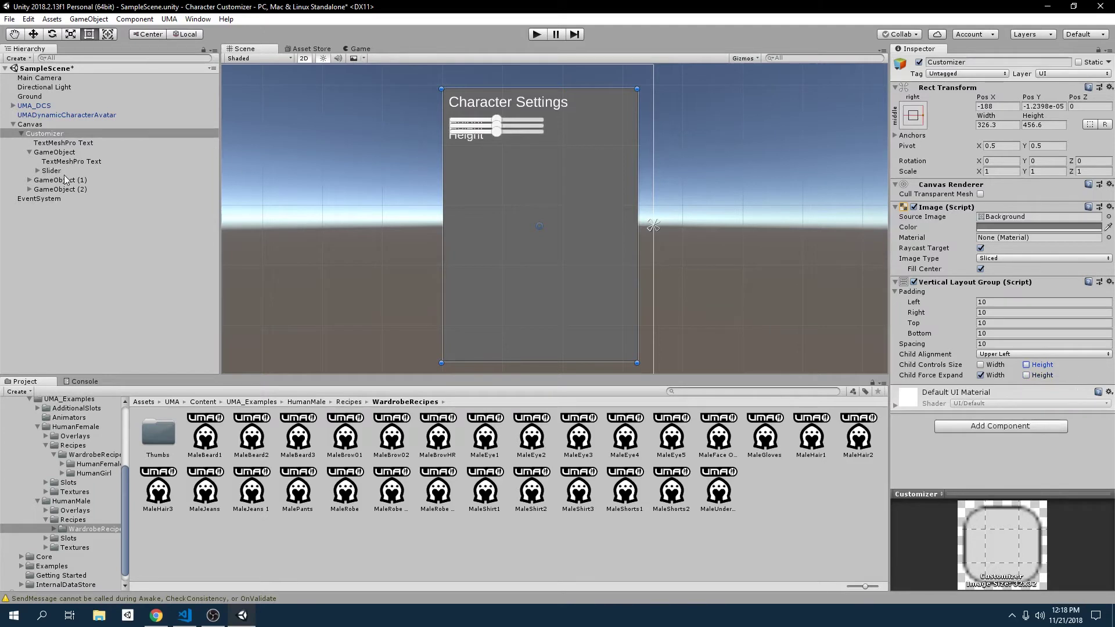
Set the Rect height of all three Height rows to 50
left_click(66, 152)
key("f")
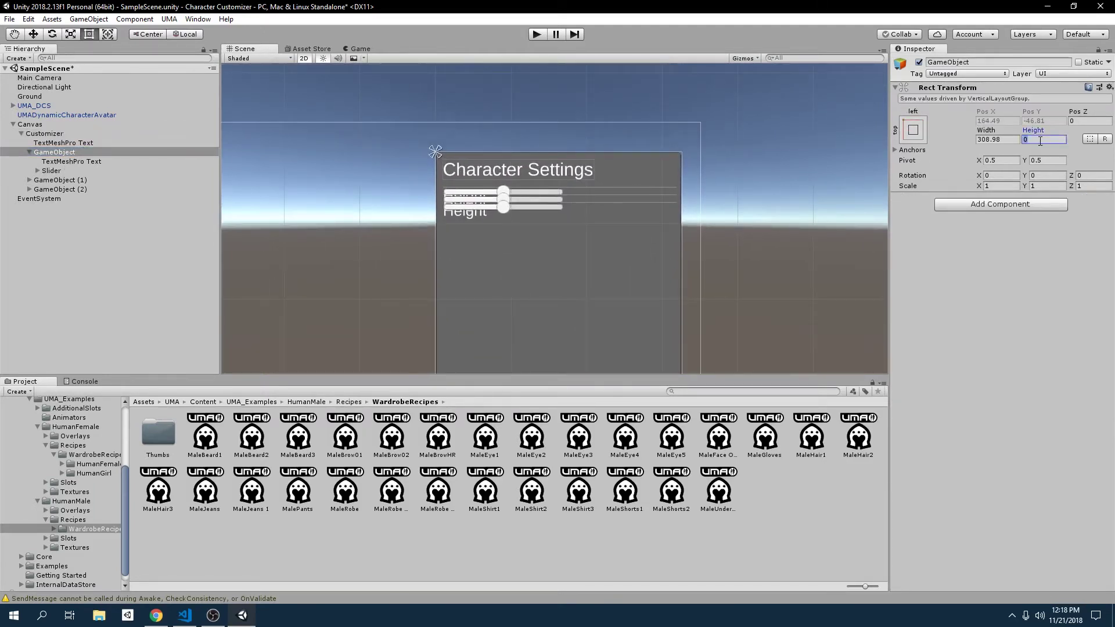
type("50")
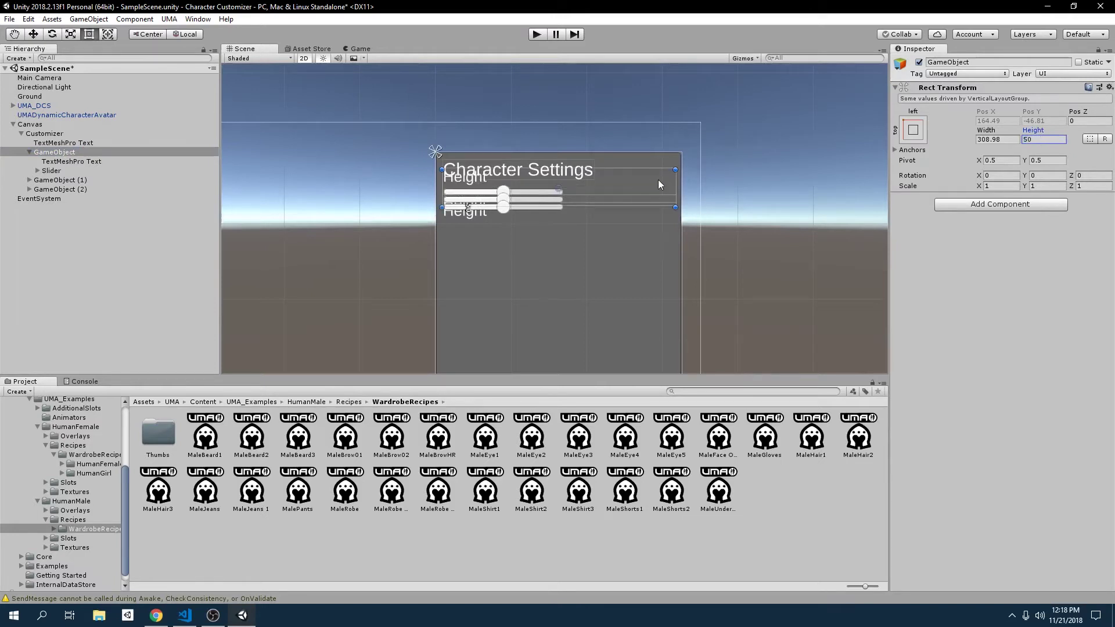
key("Return")
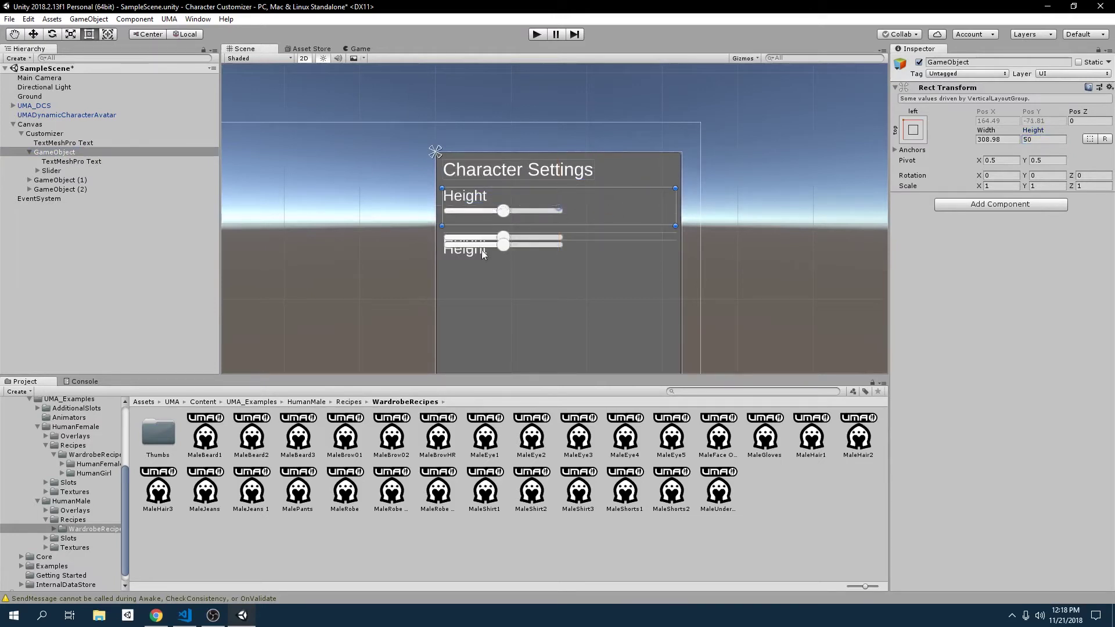
left_click(65, 180)
left_click(1034, 140)
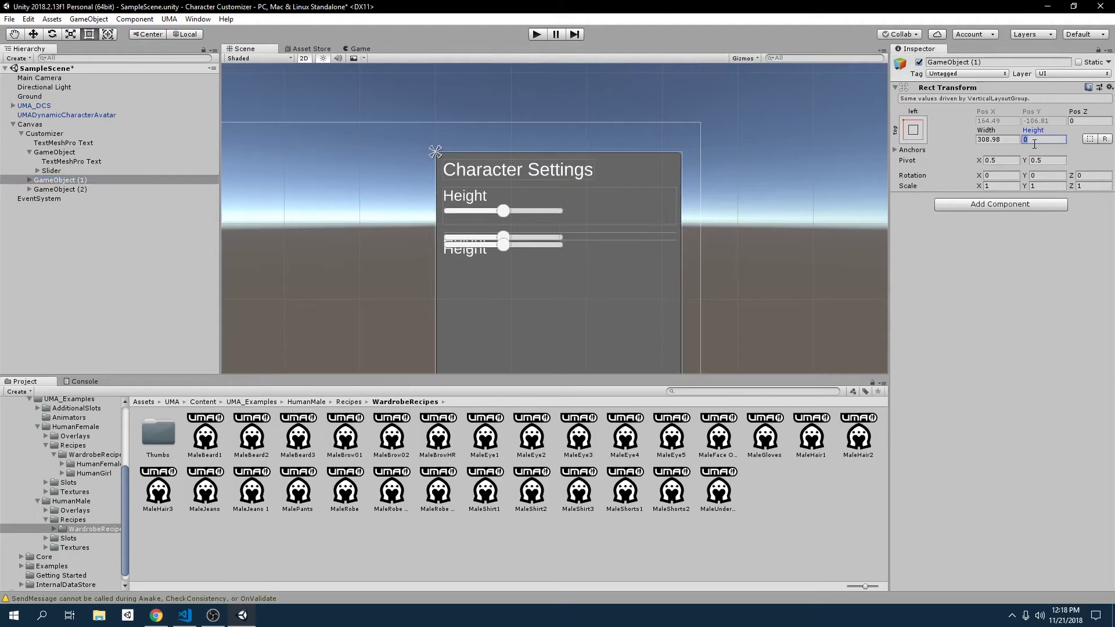
type("50")
left_click(117, 192)
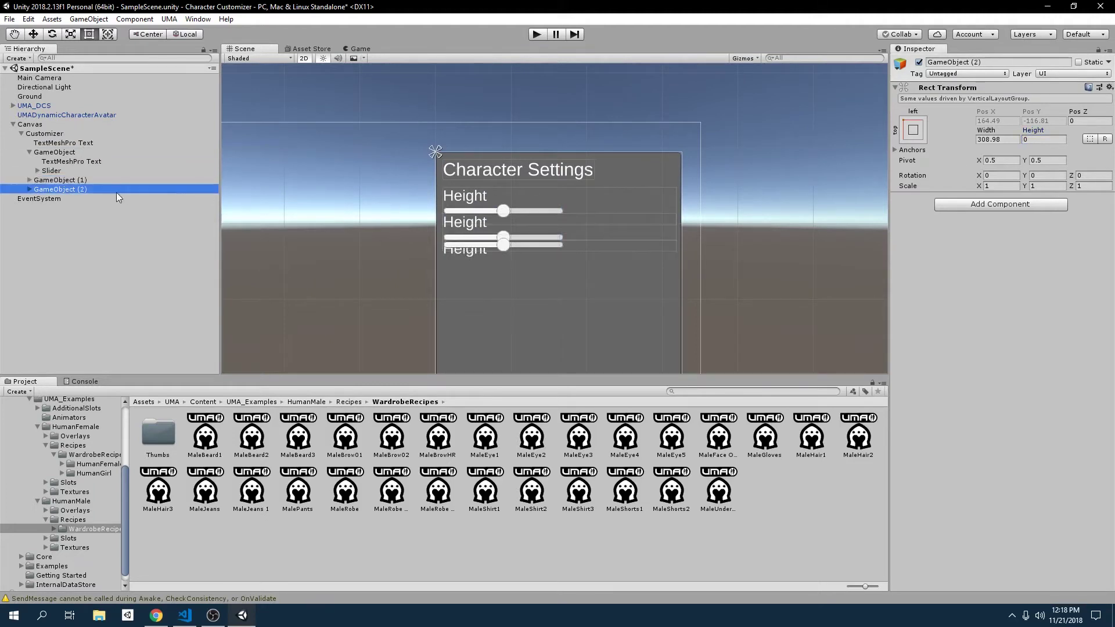
left_click(1044, 139)
type("50")
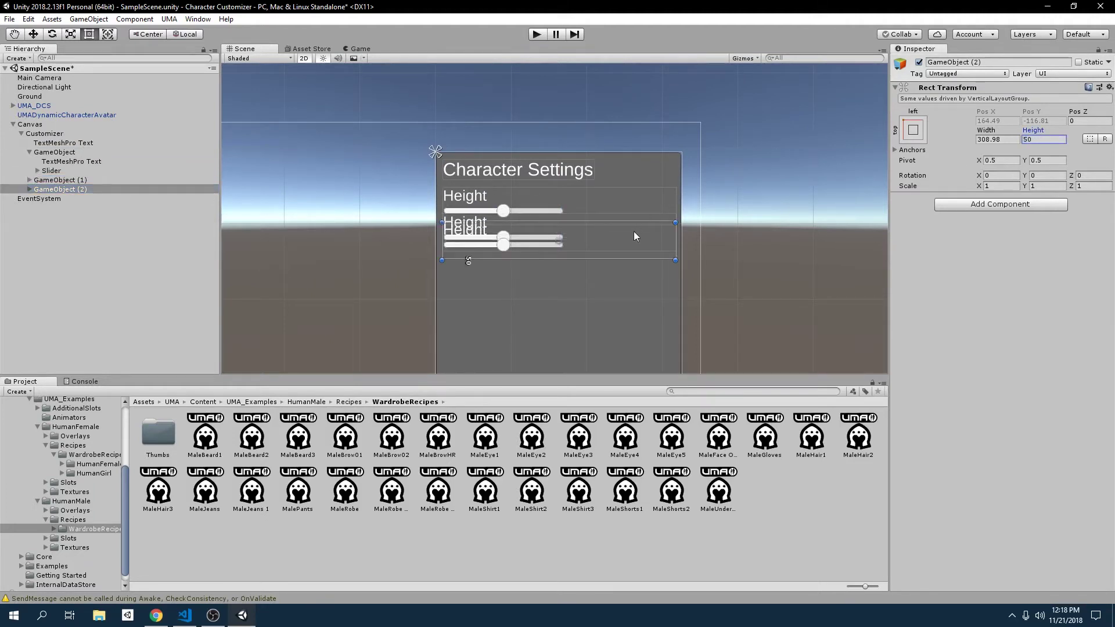
key("Return")
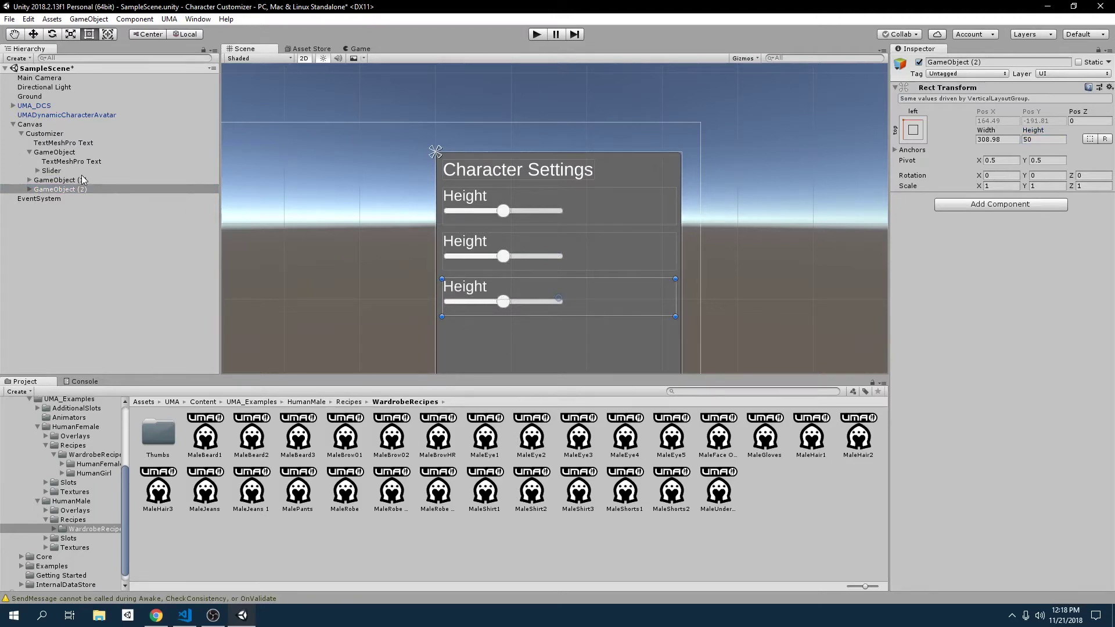
scroll(295, 225, "down", 2)
middle_click_drag(343, 255, 396, 226)
scroll(372, 252, "up", 1)
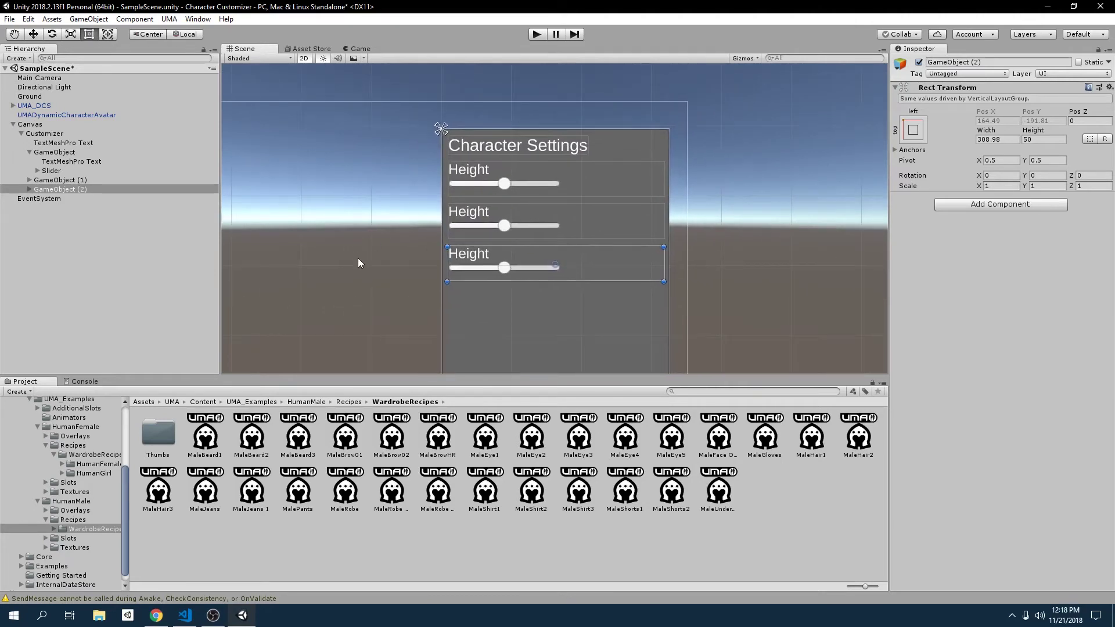
Change the second and third row labels from Height to Muscle and Weight
left_click(29, 180)
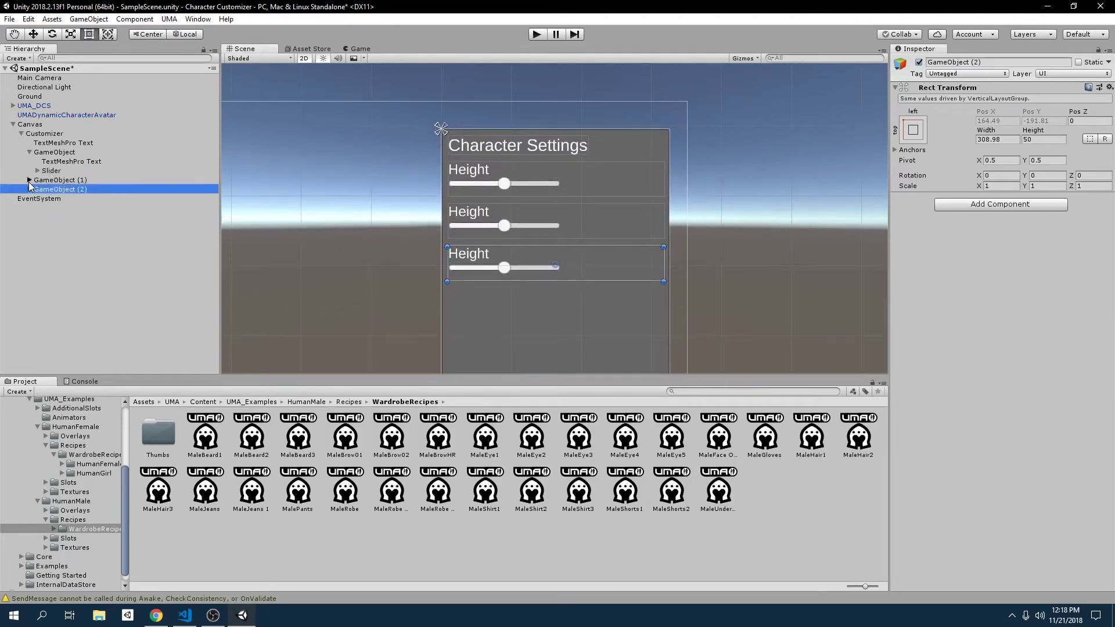
left_click(63, 190)
left_click(937, 246)
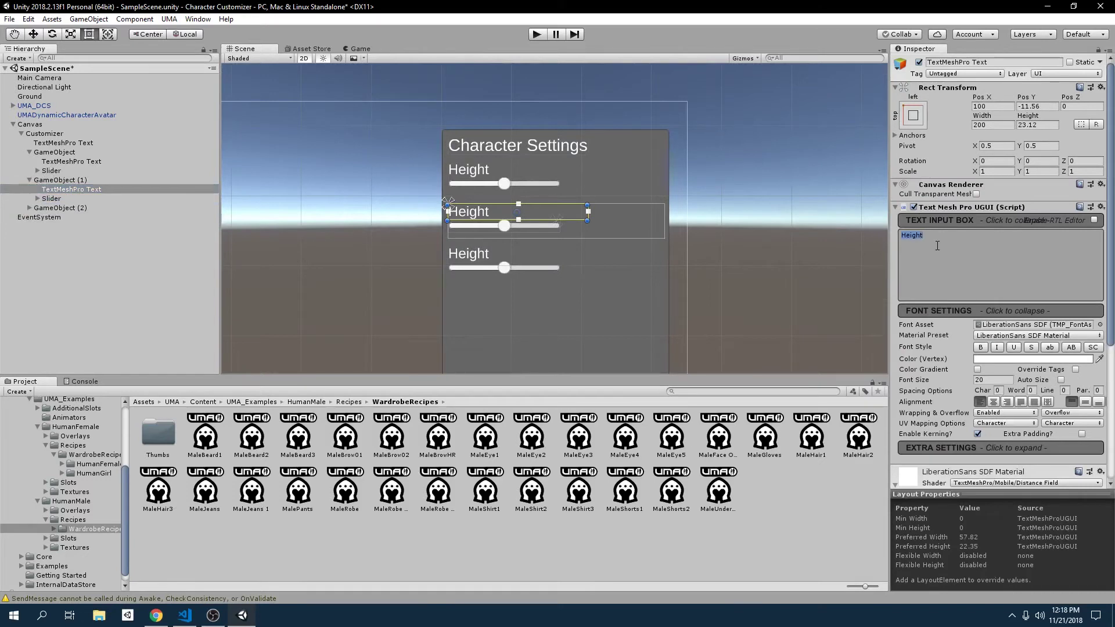
type("We")
key("BackSpace")
key("BackSpace")
type("Muscle")
left_click(29, 208)
left_click(55, 218)
left_click(997, 239)
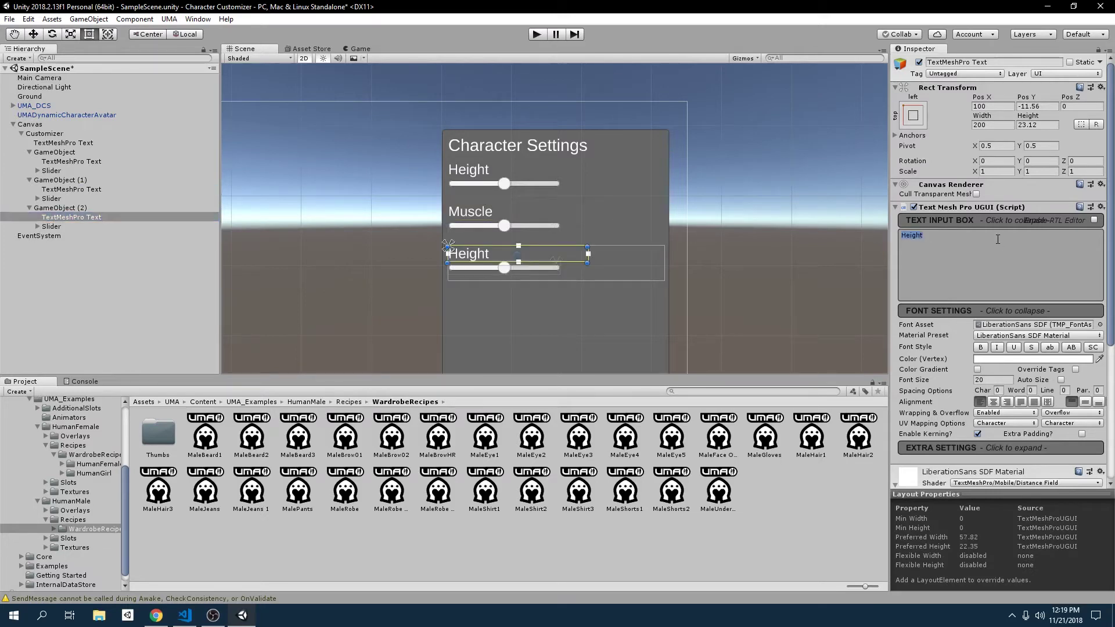
type("Weight")
Set the Customizer's Vertical Layout Group spacing to 5
left_click(581, 302)
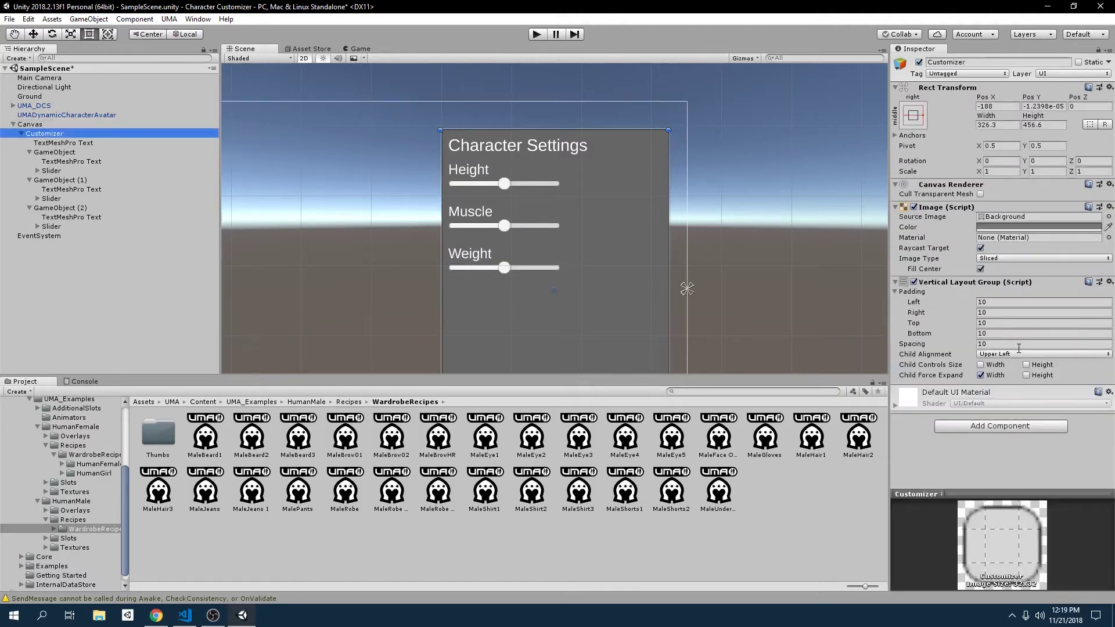
left_click(1015, 345)
type("0")
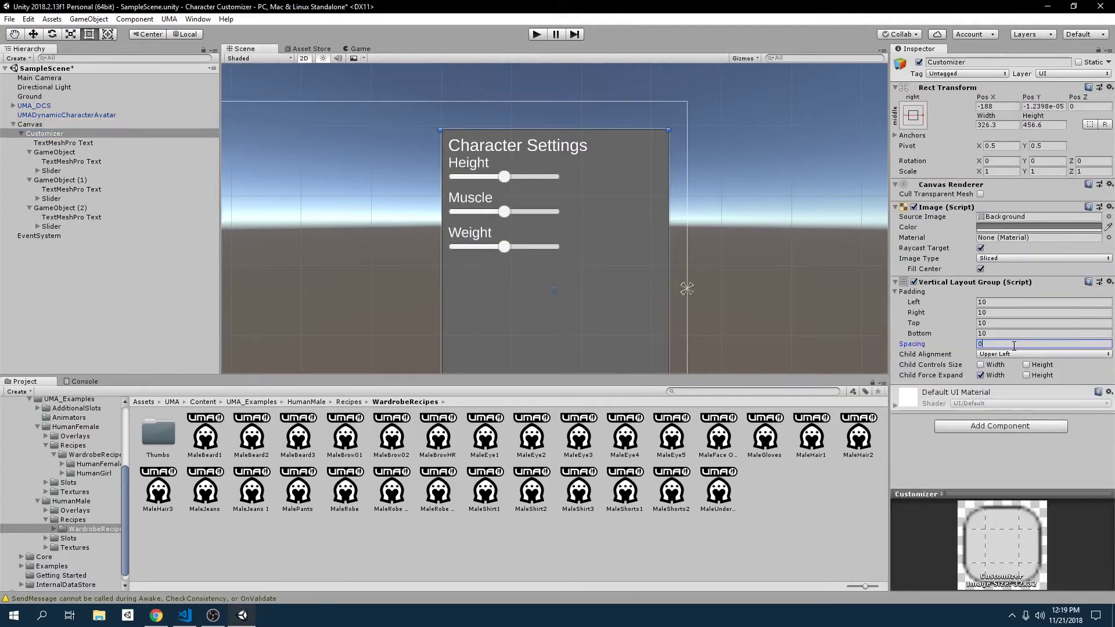
key("BackSpace")
type("5")
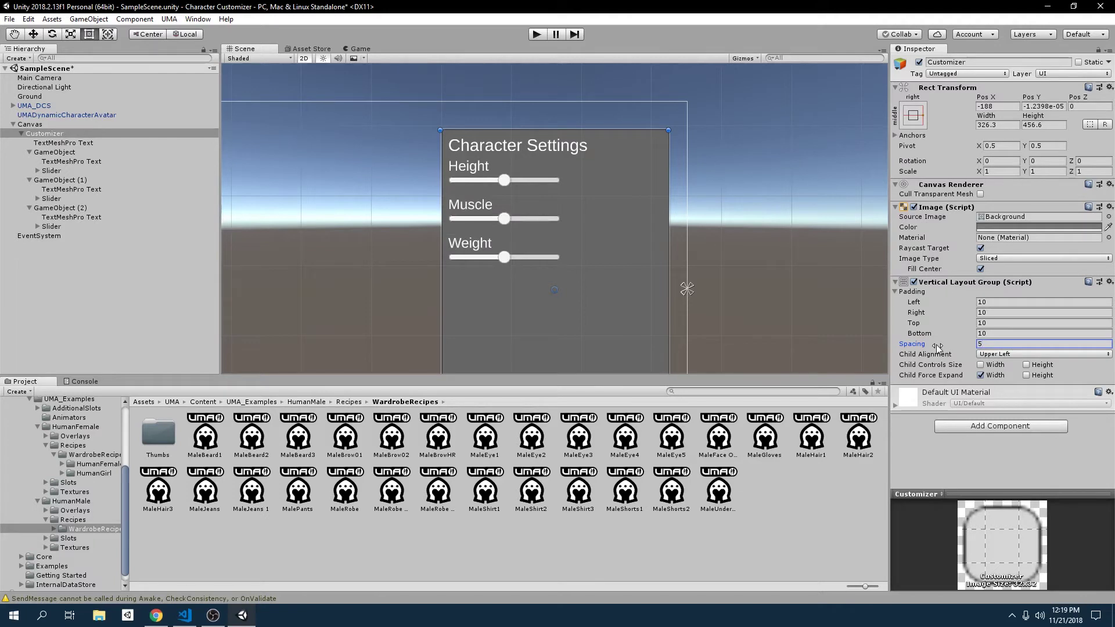
left_click(527, 257)
middle_click_drag(355, 221, 368, 174)
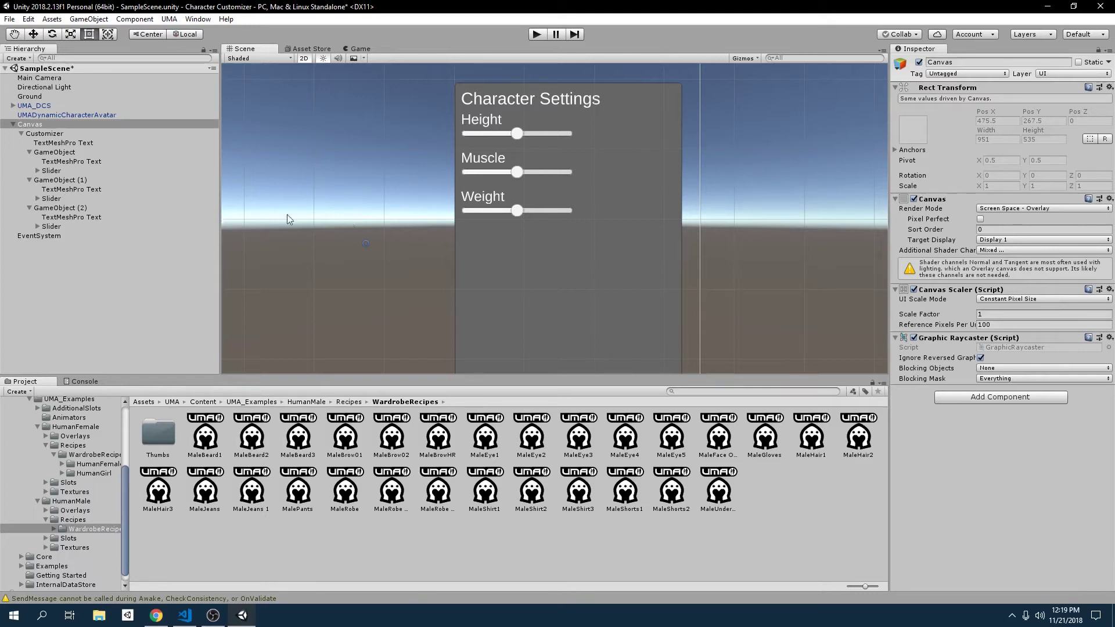
left_click(29, 152)
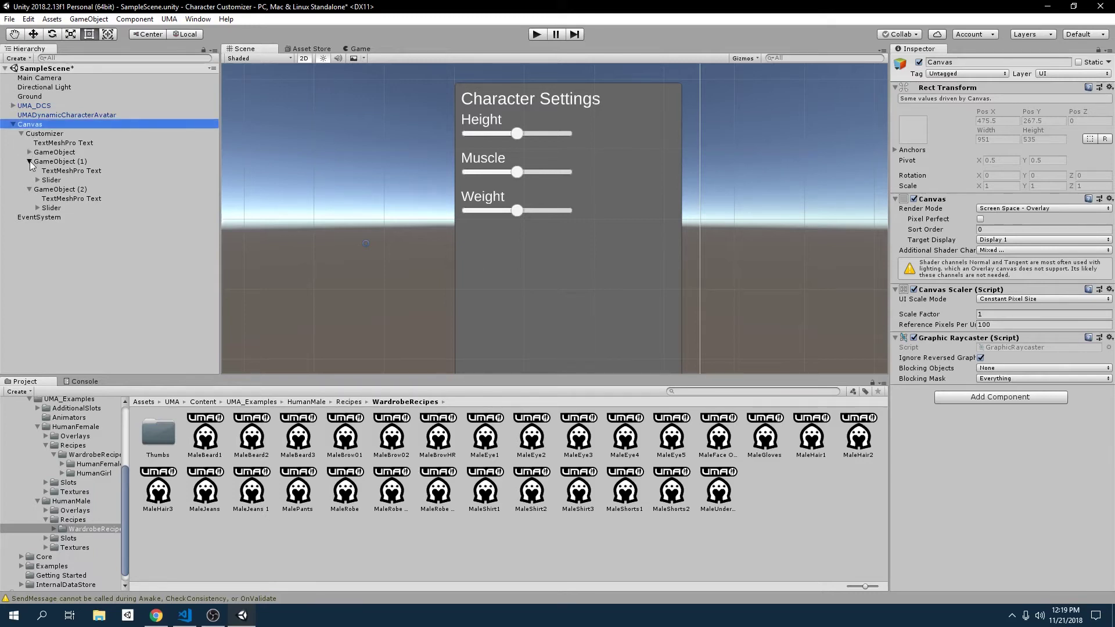
Add a new UI Panel inside Customizer and give it a height of 50
left_click(29, 161)
left_click(29, 171)
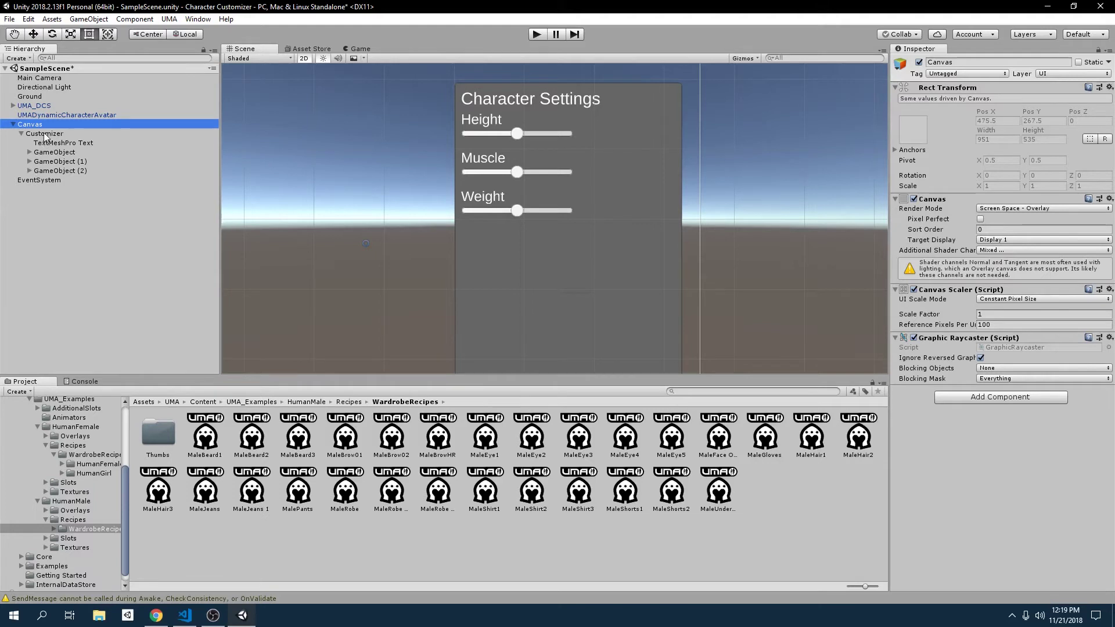
right_click(44, 136)
mouse_move(98, 320)
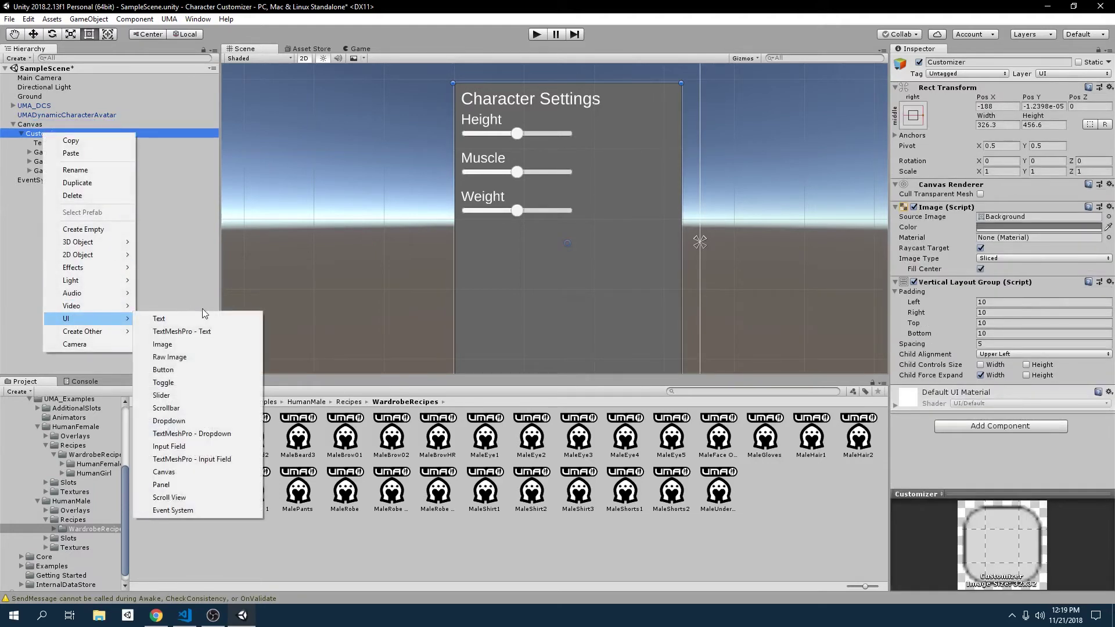
left_click(174, 485)
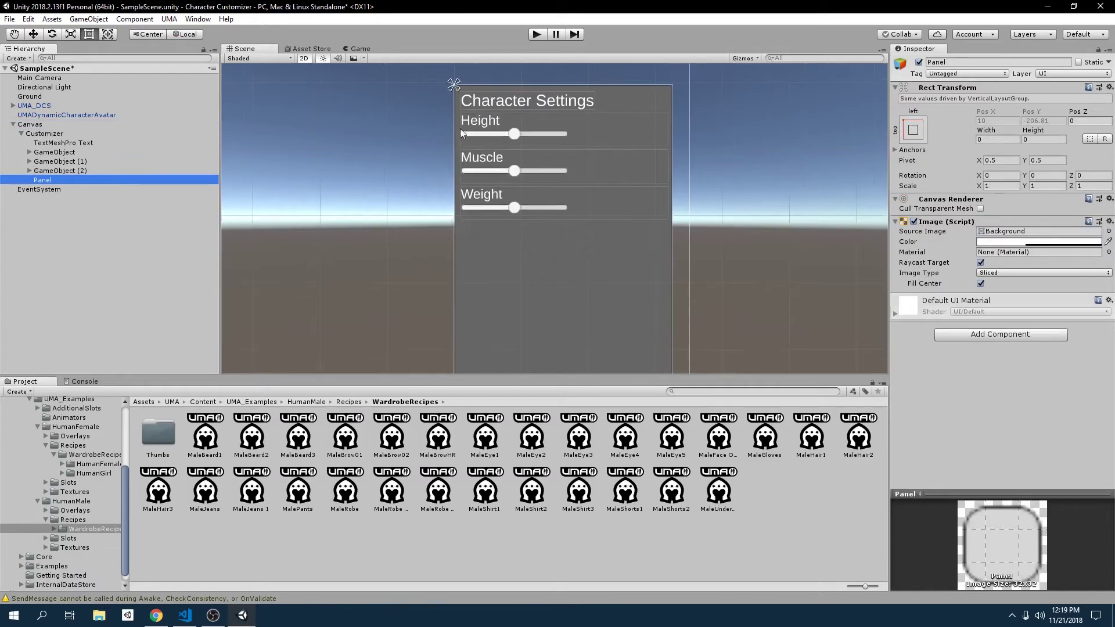
left_click(1016, 139)
left_click(1035, 141)
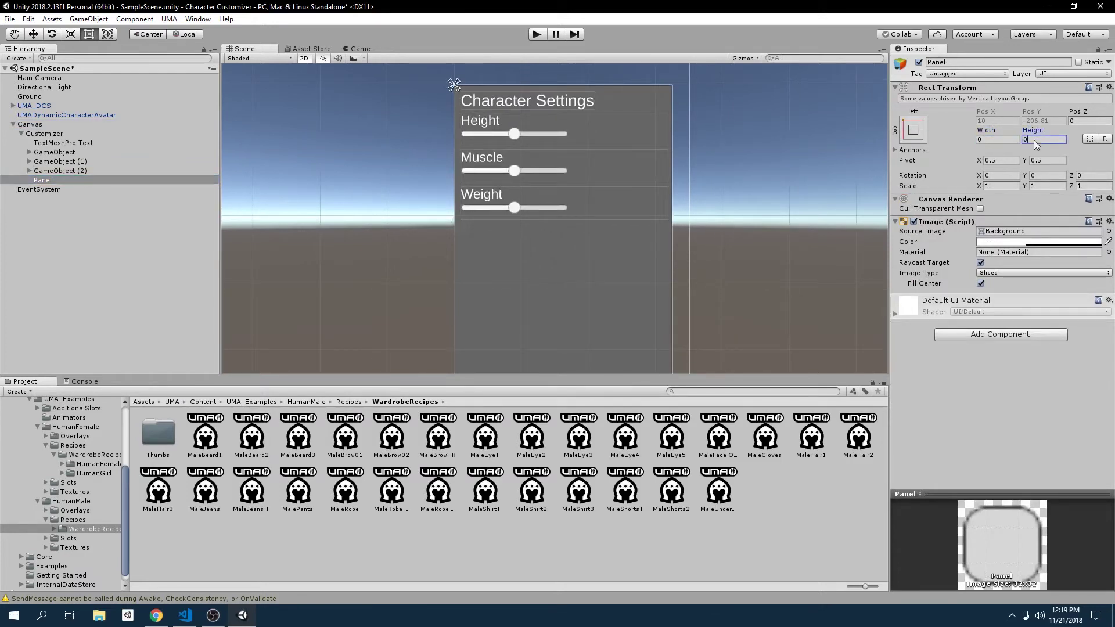
type("50")
Enable Child Controls Size Width on the Customizer's Vertical Layout Group so the panel spans full width
left_click(567, 357)
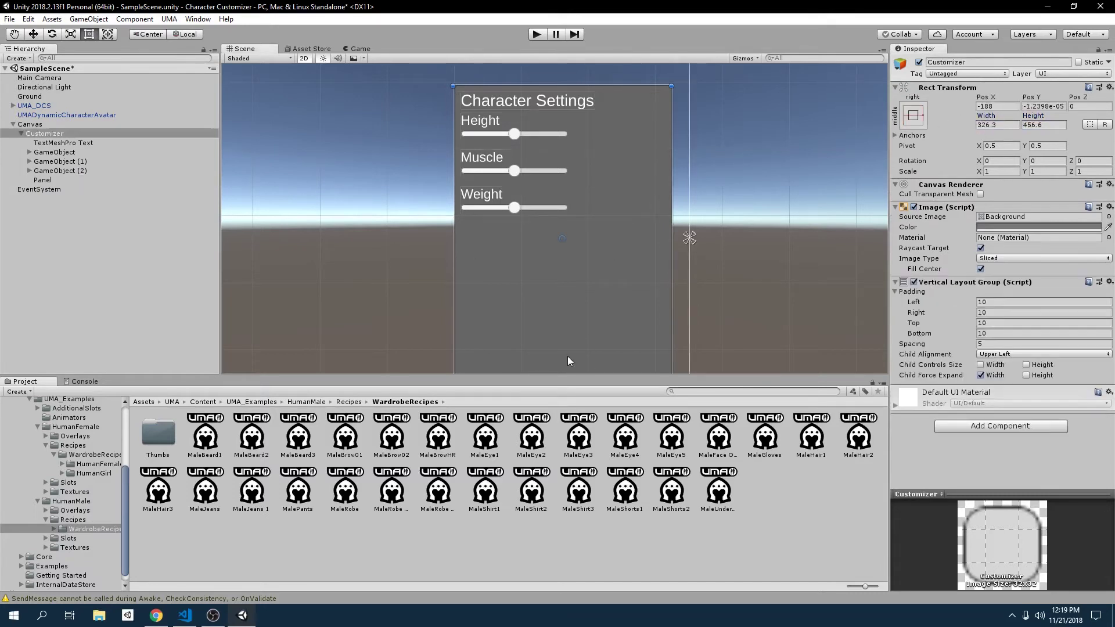
left_click(51, 134)
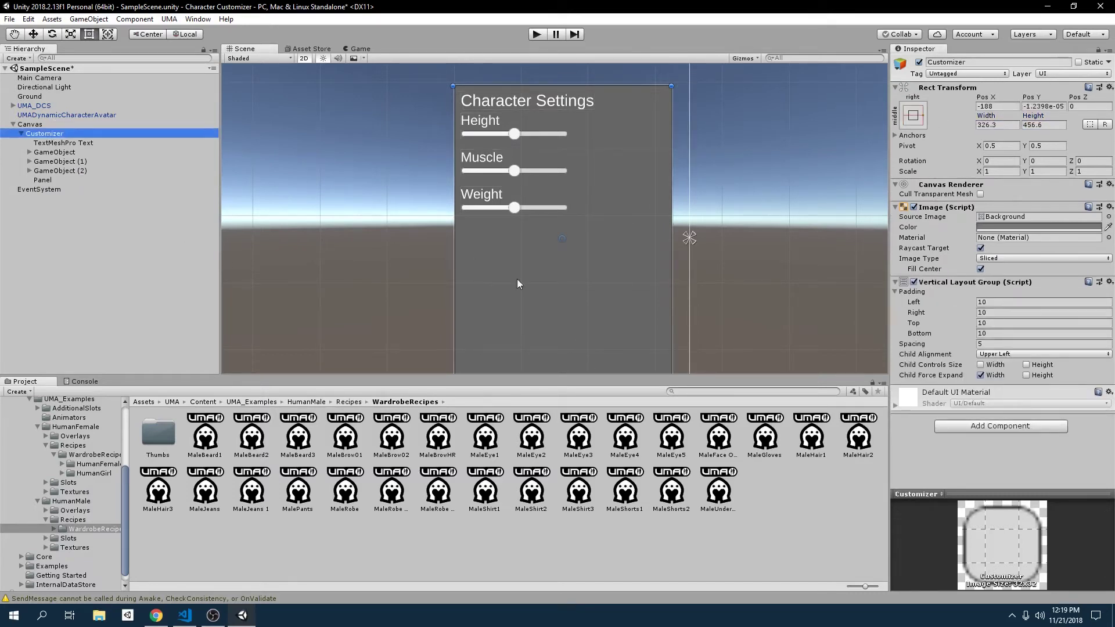
left_click(981, 365)
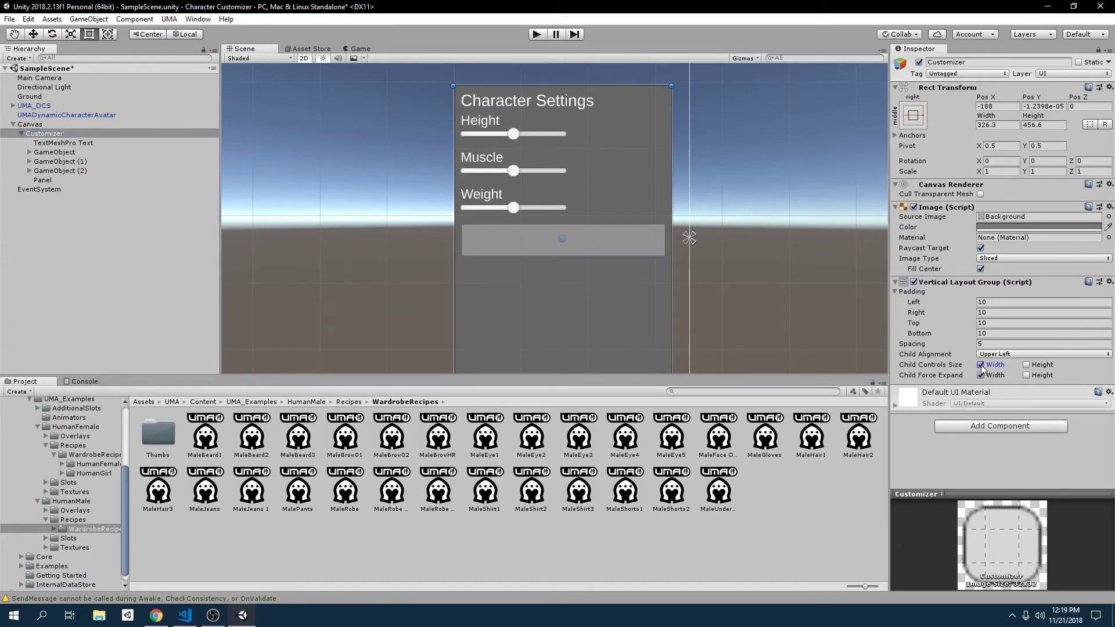
scroll(538, 259, "up", 4)
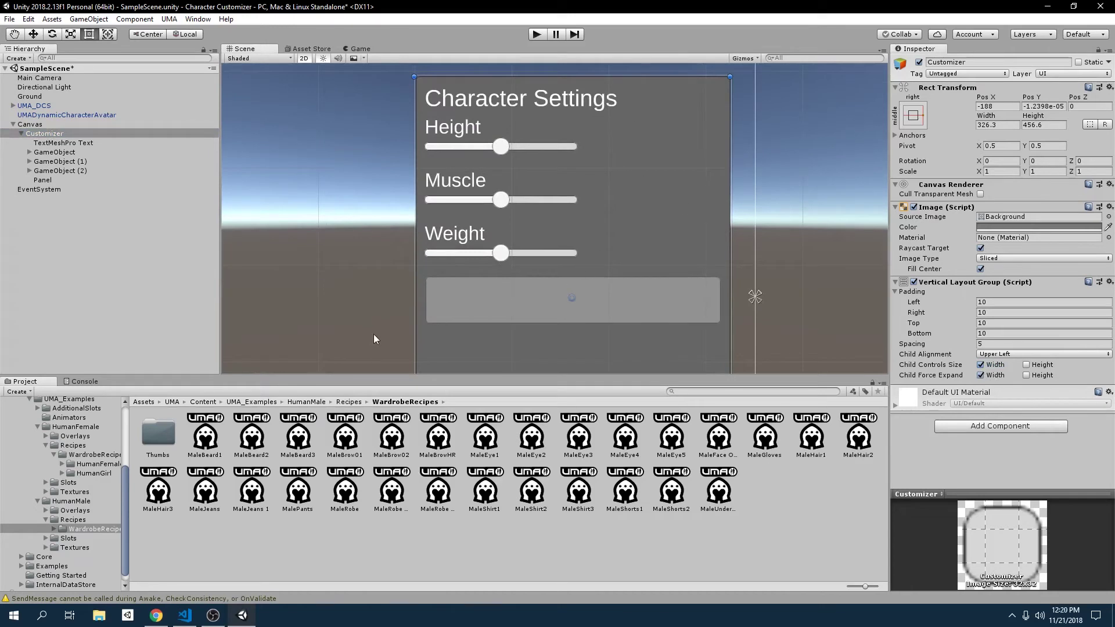
mouse_move(415, 342)
left_mouse_down()
mouse_move(380, 351)
mouse_move(410, 362)
left_mouse_up()
Set the grey Panel's Rect Transform height to 75
left_click(698, 308)
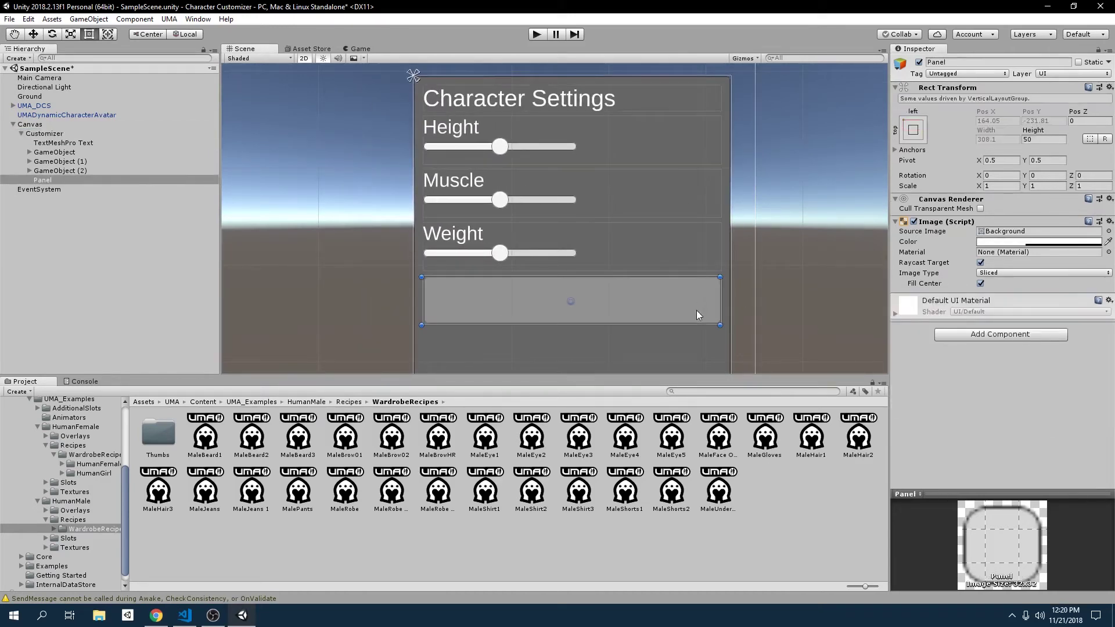
left_click(1037, 140)
type("75")
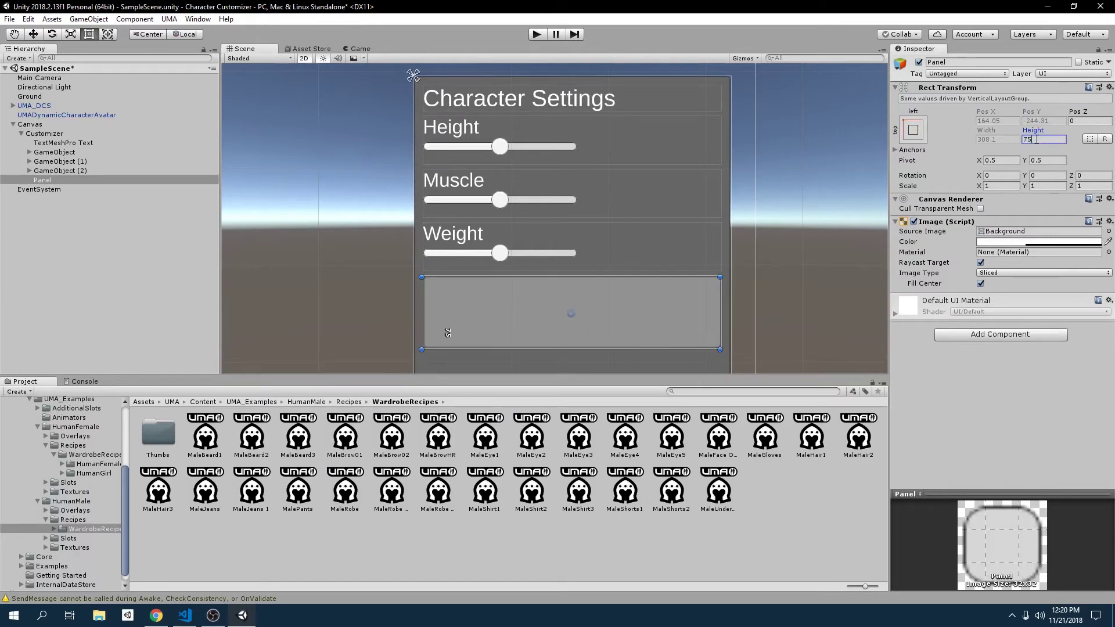
scroll(319, 272, "down", 2)
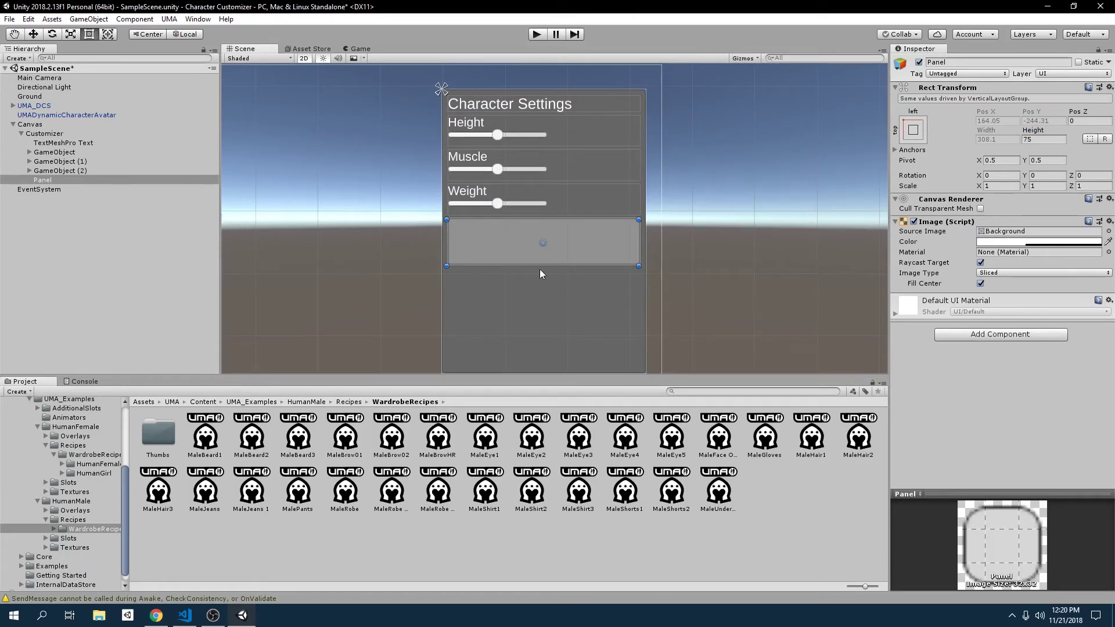
Add a Horizontal Layout Group to the Panel and create two Buttons inside it
left_click(988, 335)
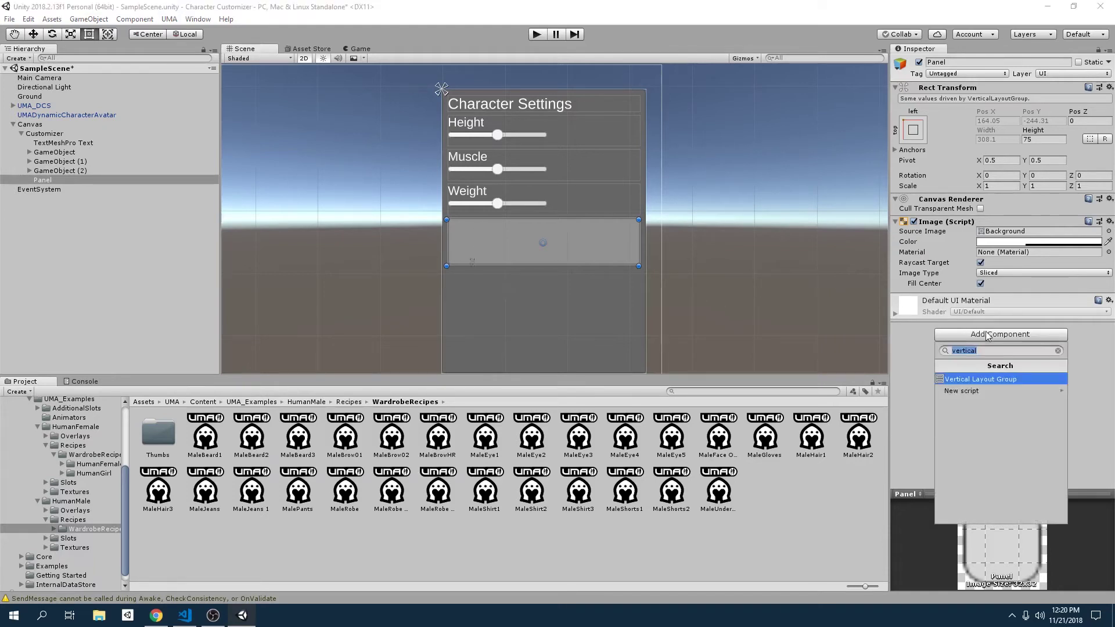
type("hori")
key("Return")
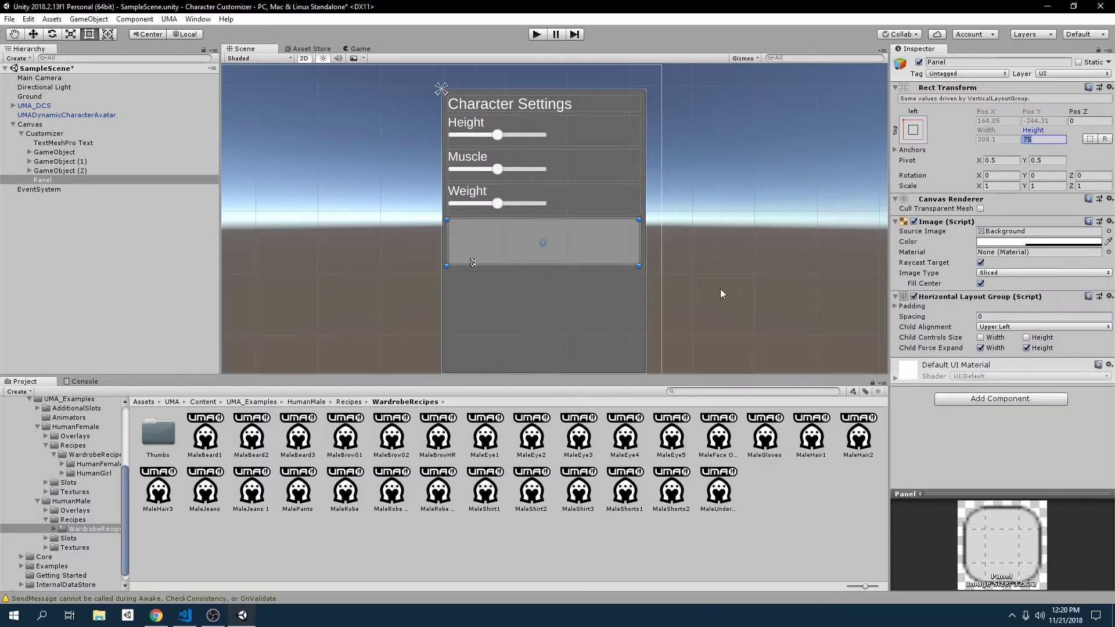
right_click(43, 180)
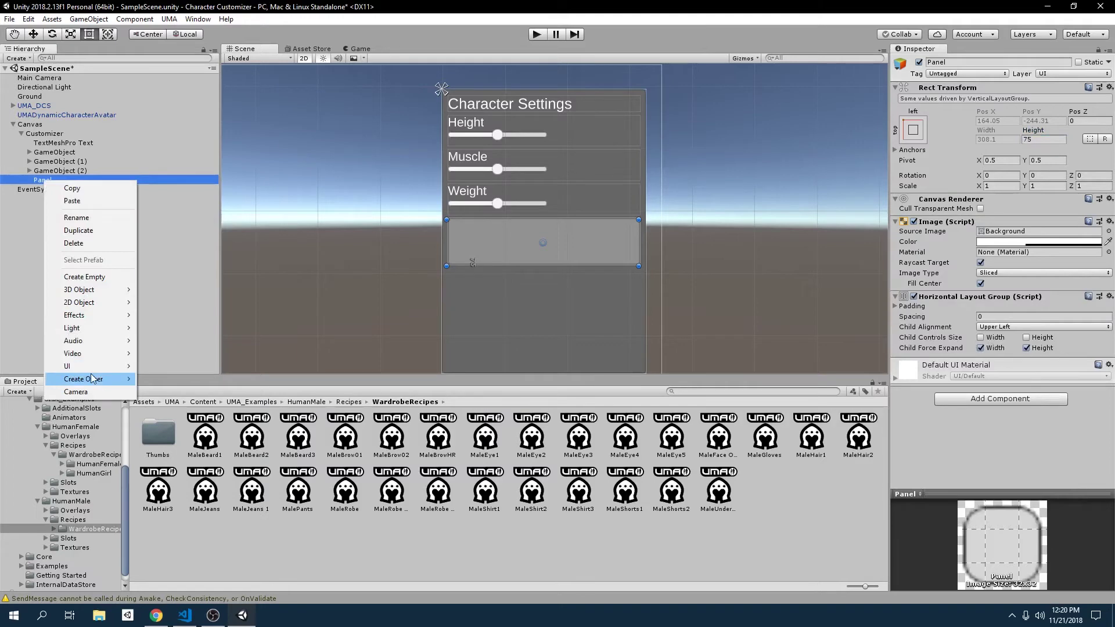
mouse_move(91, 367)
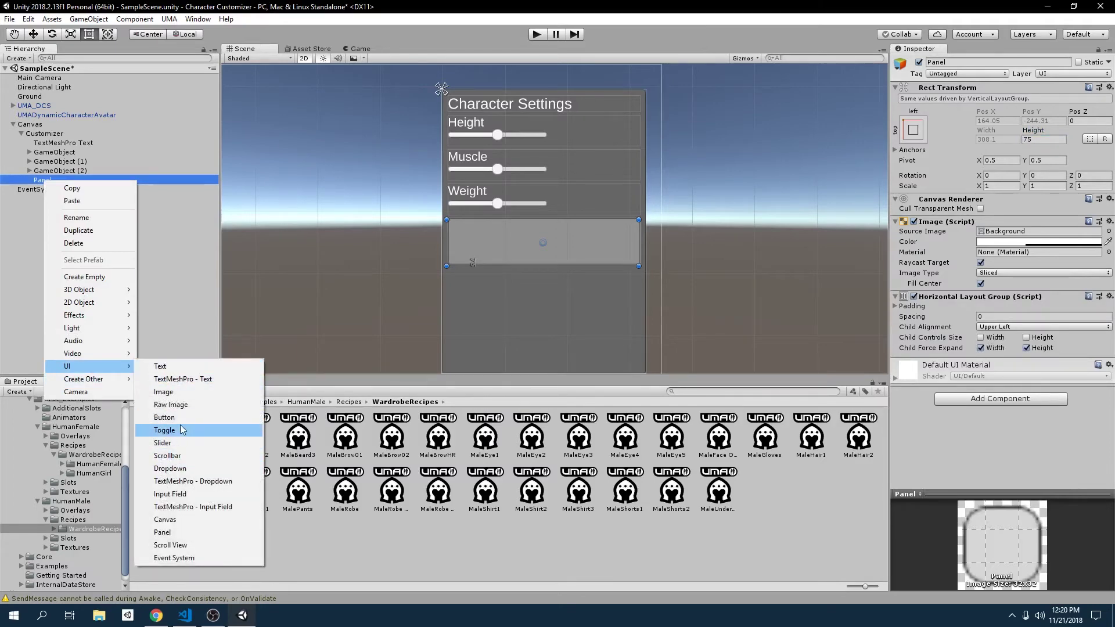
left_click(164, 417)
right_click(57, 181)
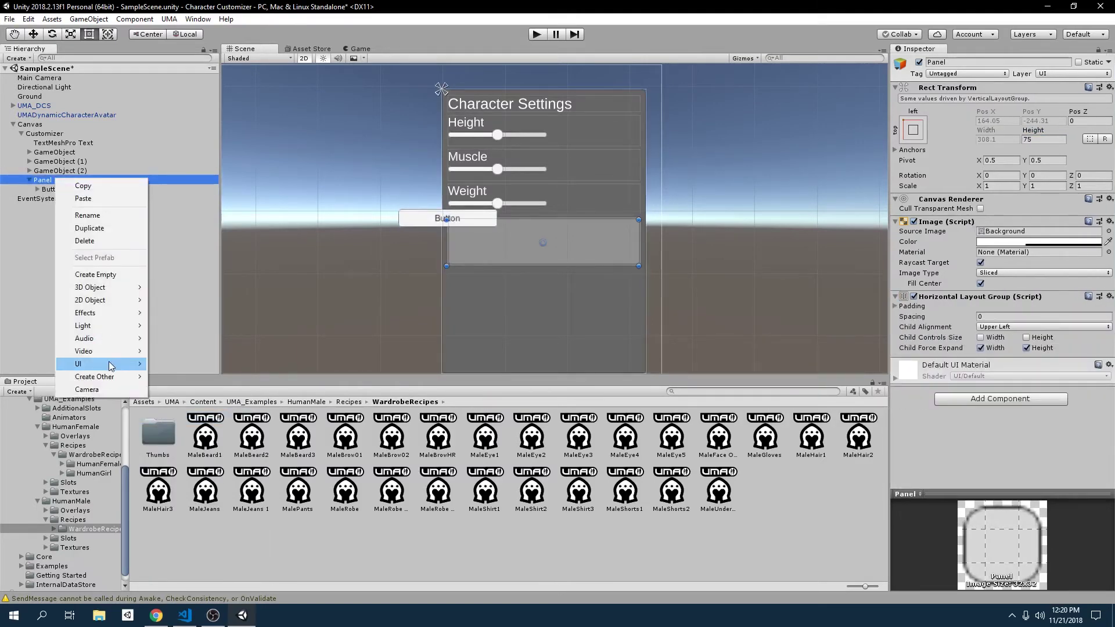
mouse_move(110, 364)
left_click(175, 415)
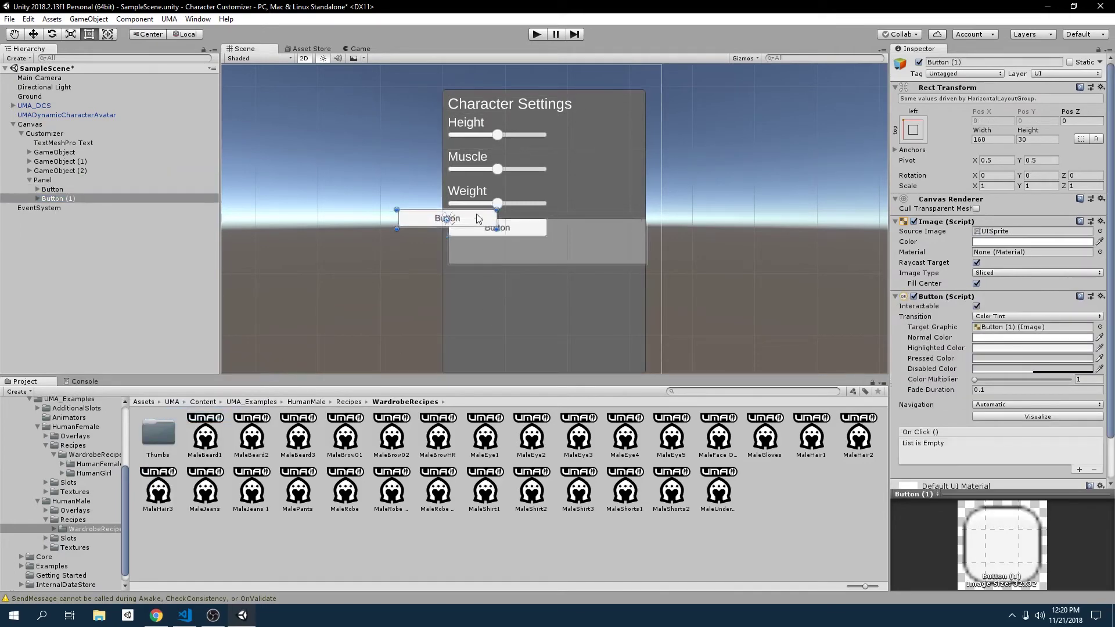
Set the first Button's height to 75
scroll(561, 270, "up", 2)
scroll(561, 271, "up", 2)
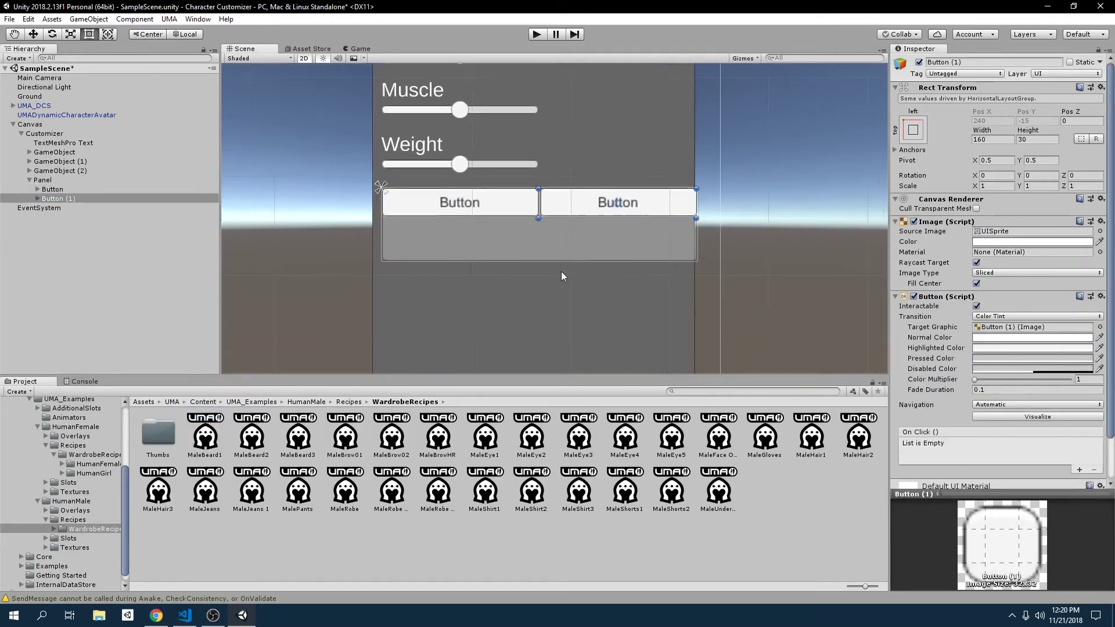
left_click(511, 209)
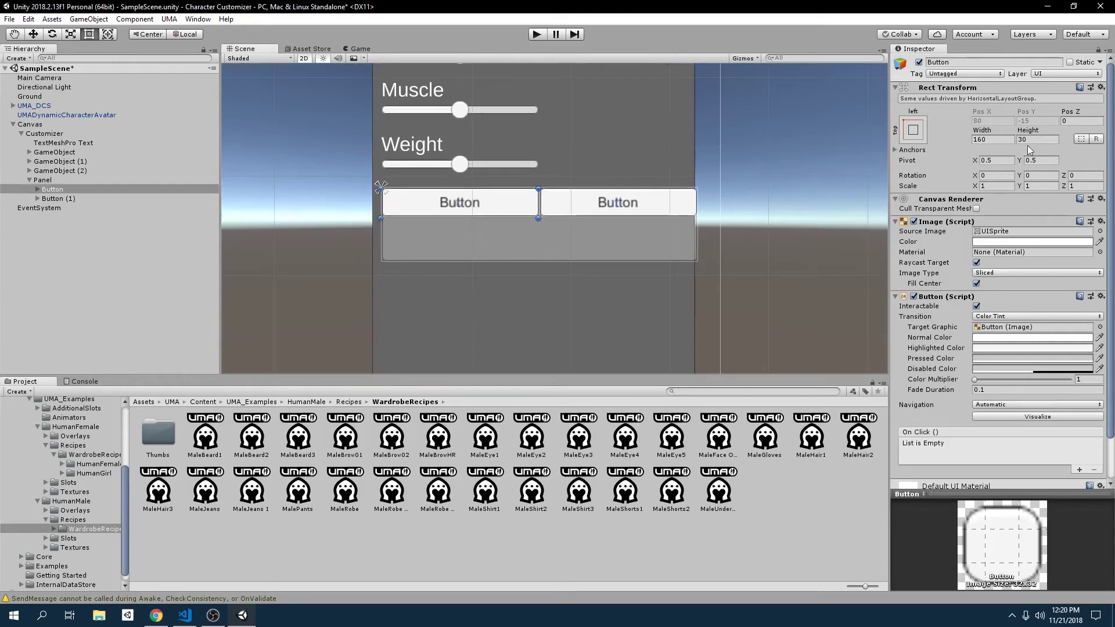
key("BackSpace")
key("BackSpace")
type("50")
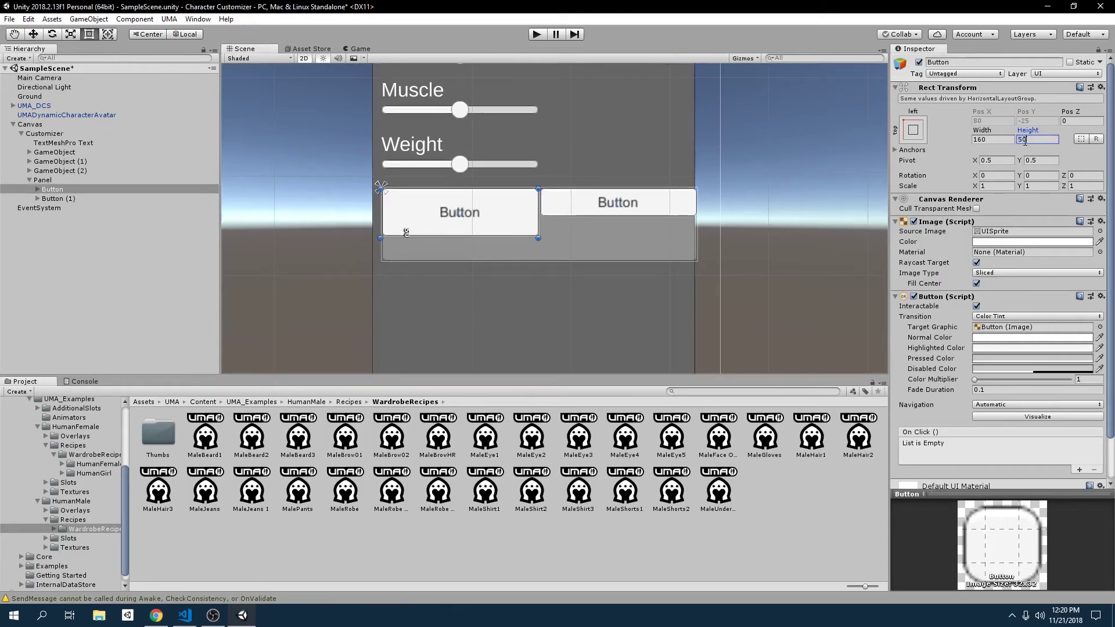
key("ctrl+a")
type("75")
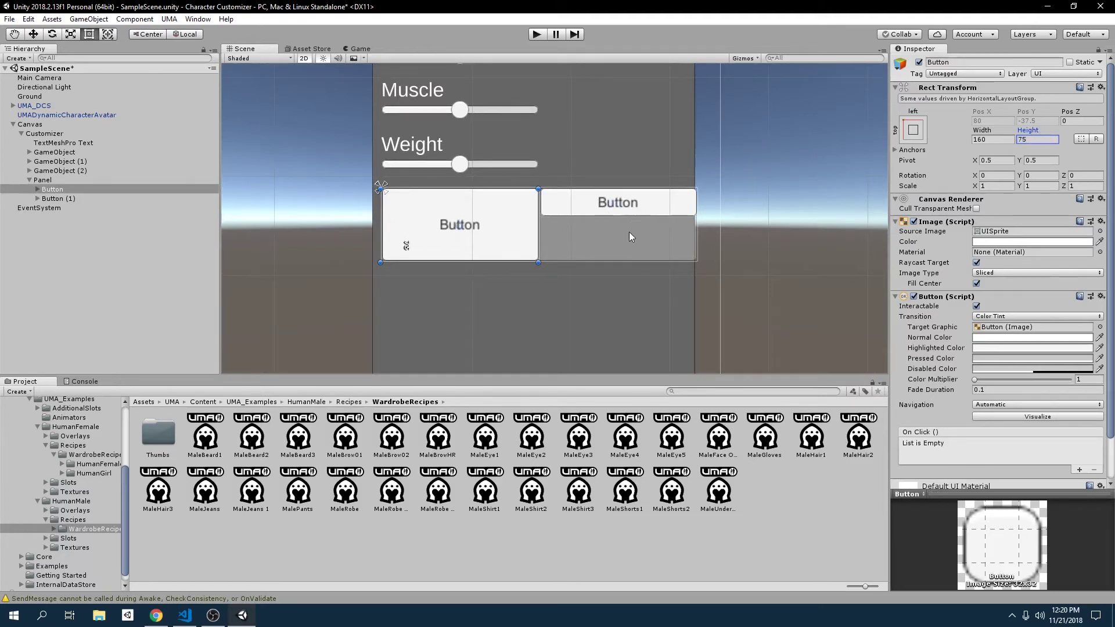
left_click(78, 181)
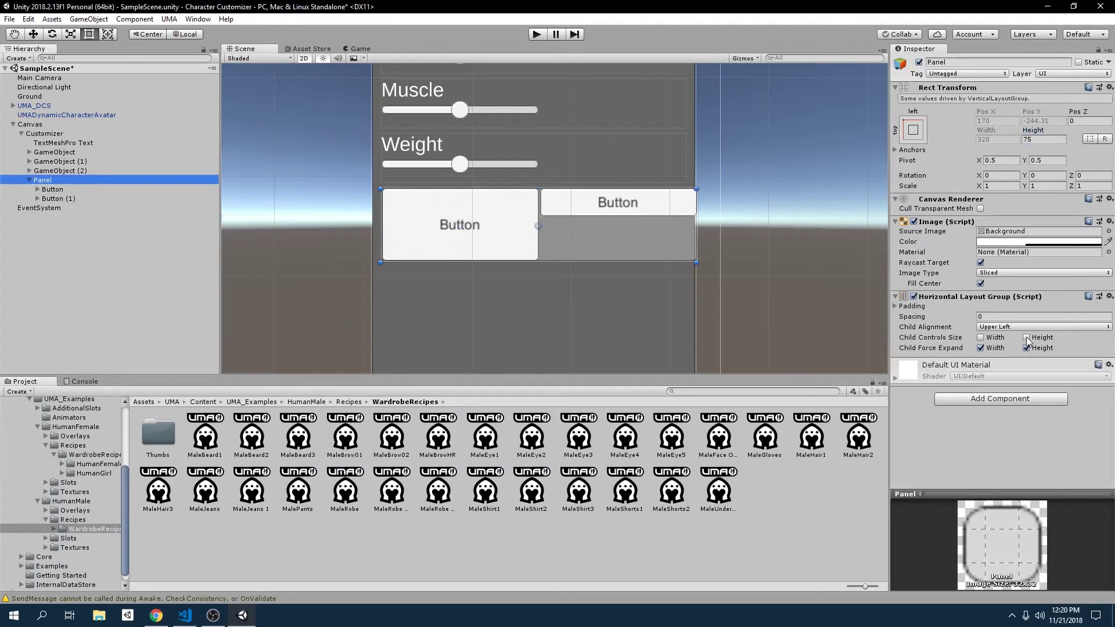
Let the Panel's layout control button width and height, and duplicate a button into a third
left_click(981, 338)
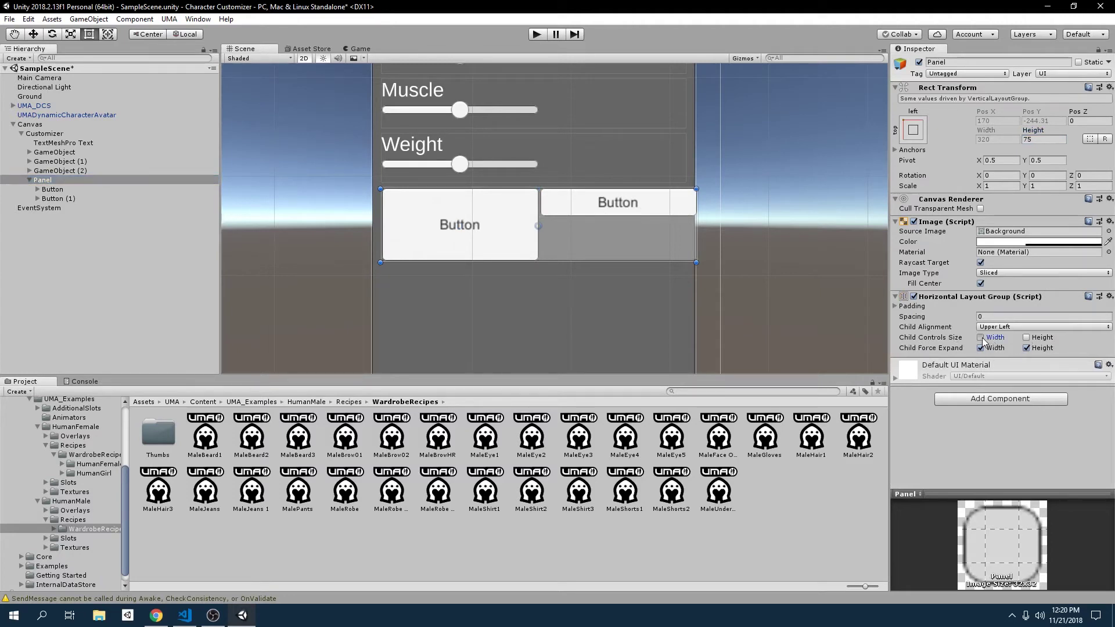
left_click(1026, 338)
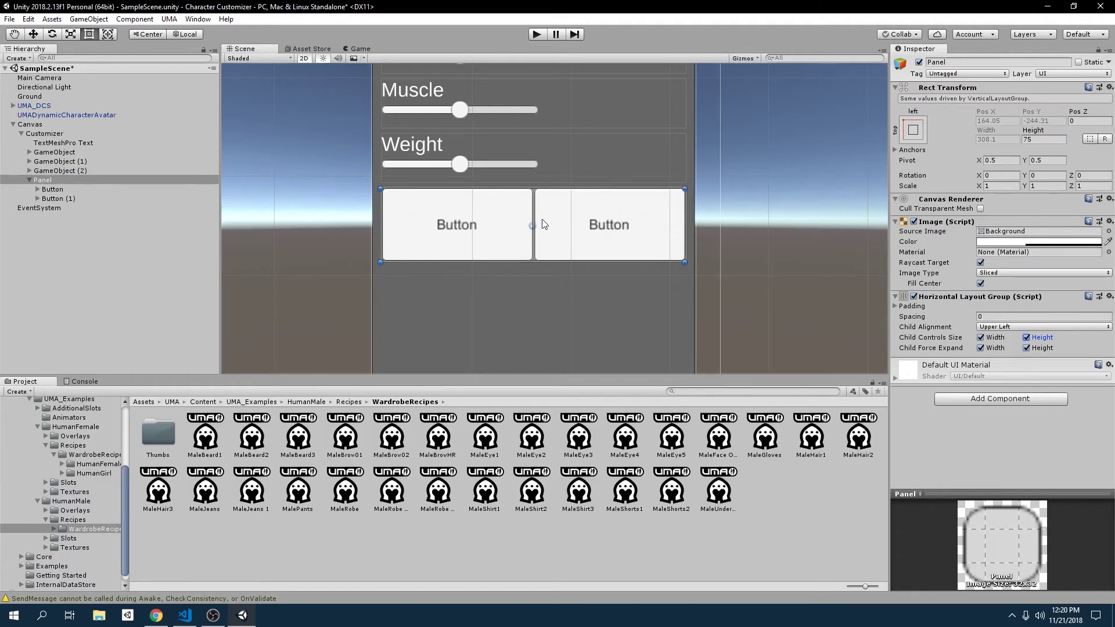
left_click(59, 190)
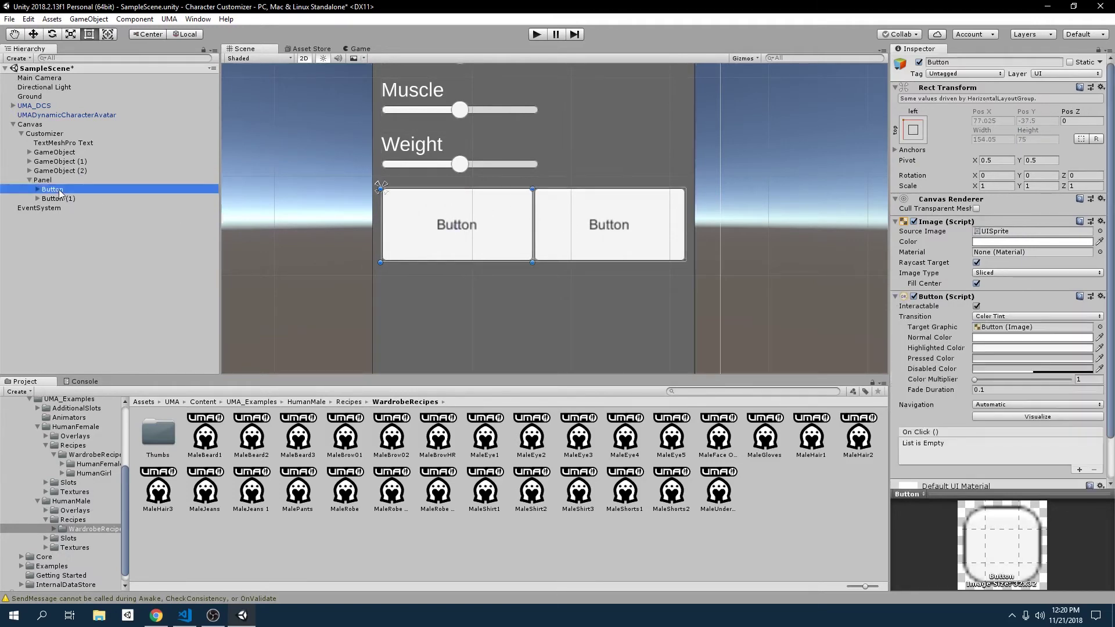
key("ctrl+d")
Set the Horizontal Layout Group padding to 5 on every side and spacing to 5
left_click(58, 182)
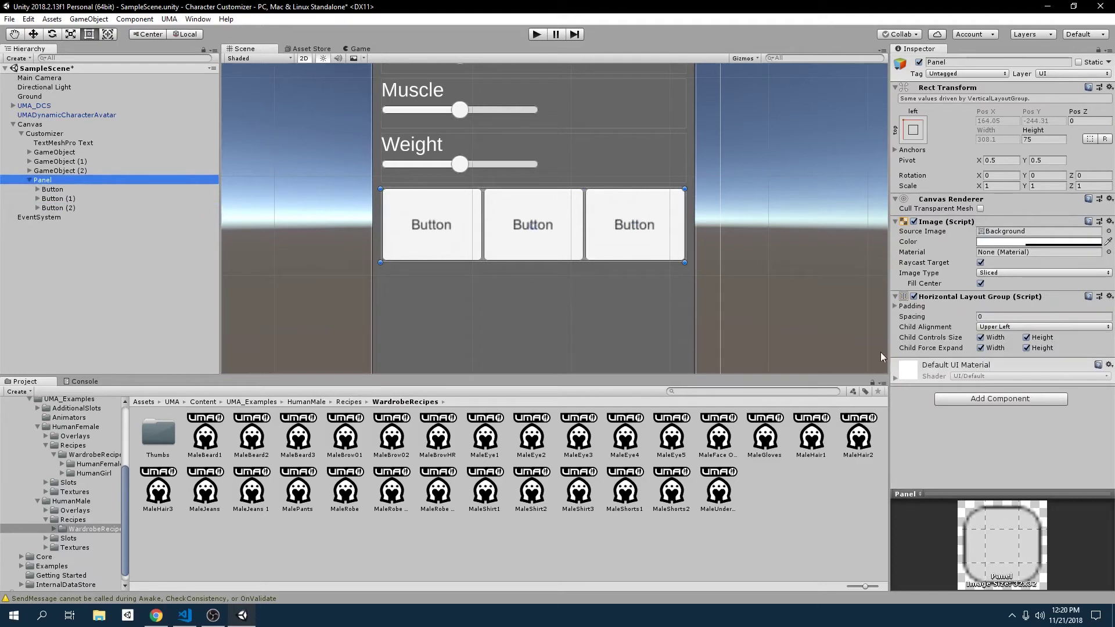
left_click(896, 306)
left_click(995, 316)
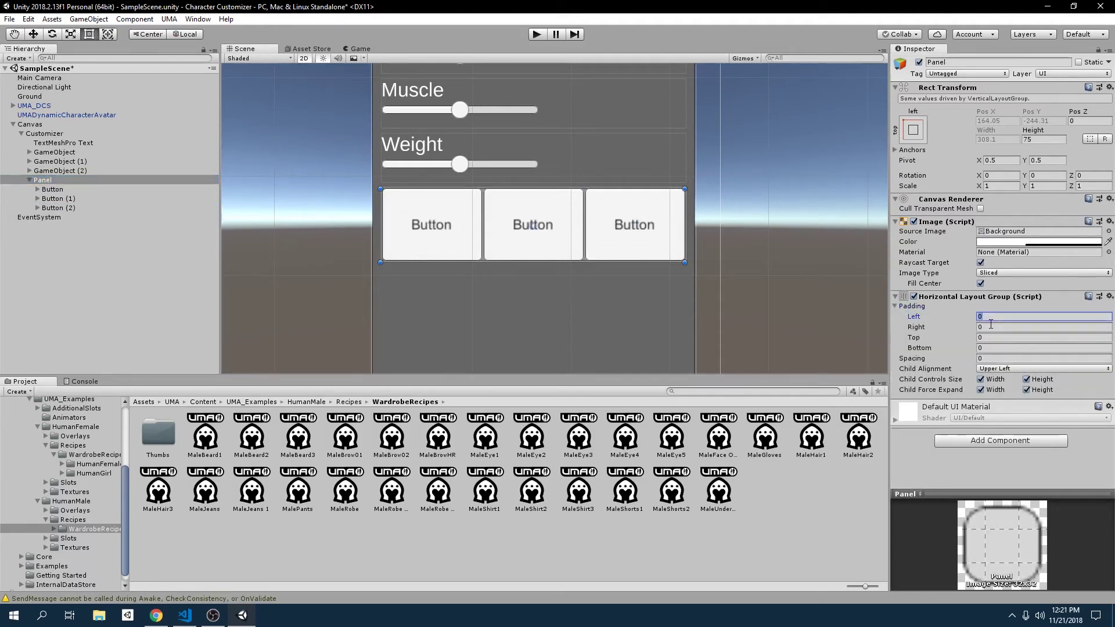
type("5")
left_click(991, 327)
type("5")
left_click(993, 338)
type("5")
left_click(995, 348)
type("5")
left_click(995, 358)
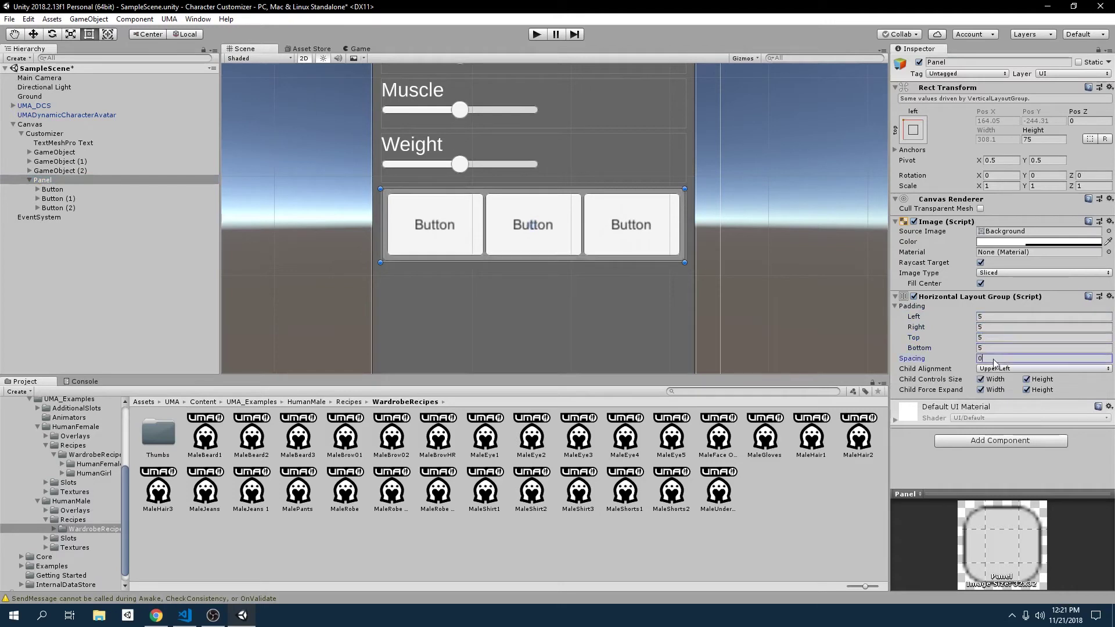
type("5")
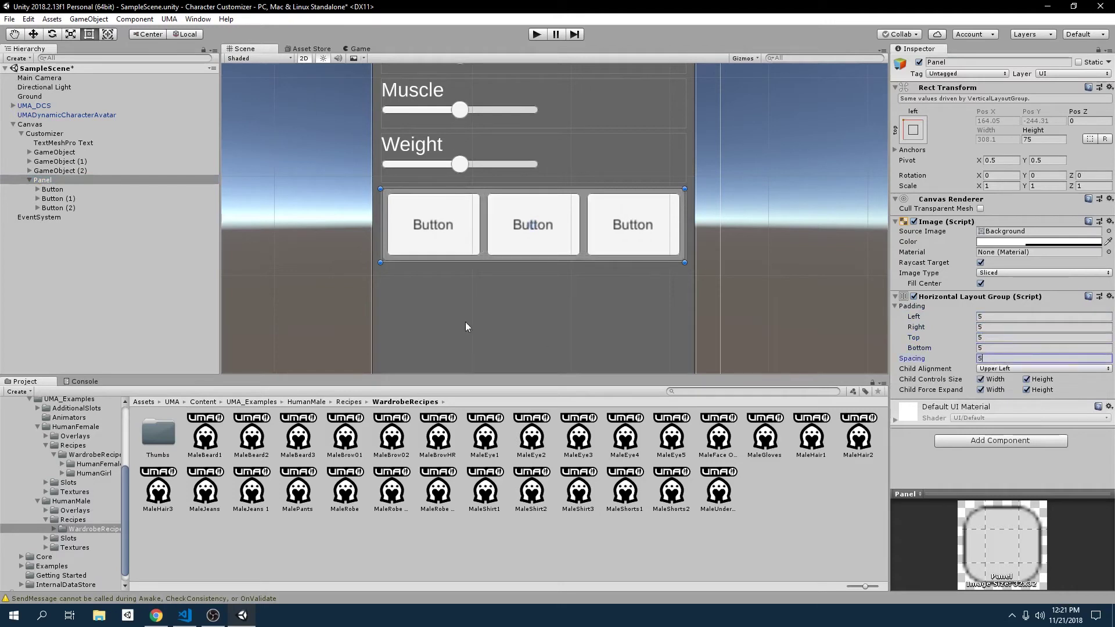
left_click(37, 189)
Label the three buttons Hair A, Hair B and Hair C
left_click(57, 199)
left_click(963, 228)
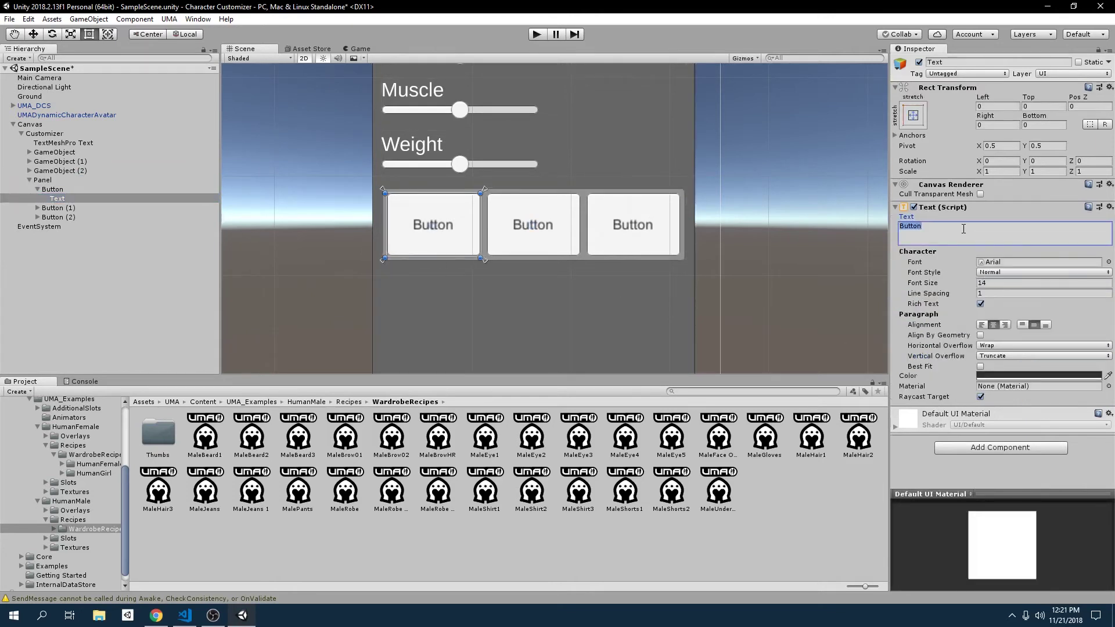
type("Hair A")
left_click(34, 209)
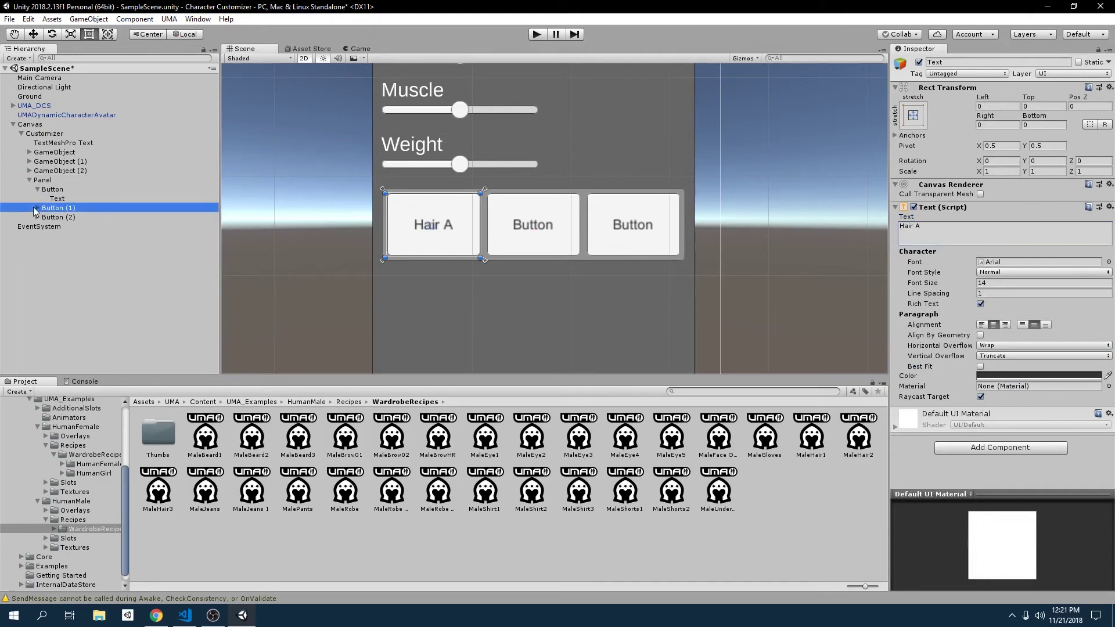
left_click(34, 209)
left_click(56, 217)
left_click(961, 235)
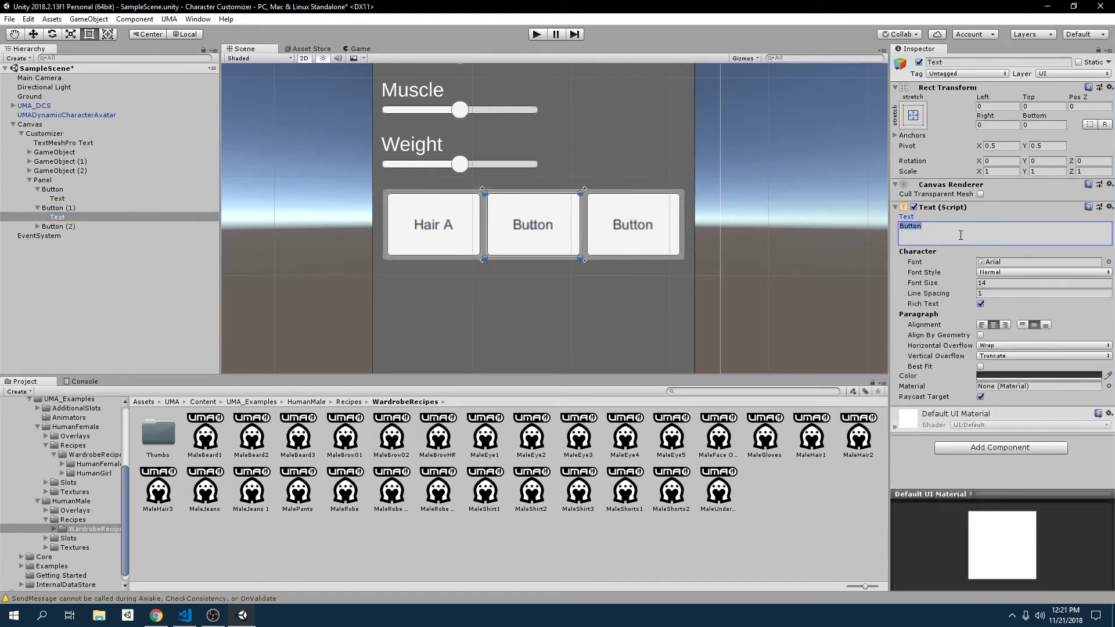
type("Hair B")
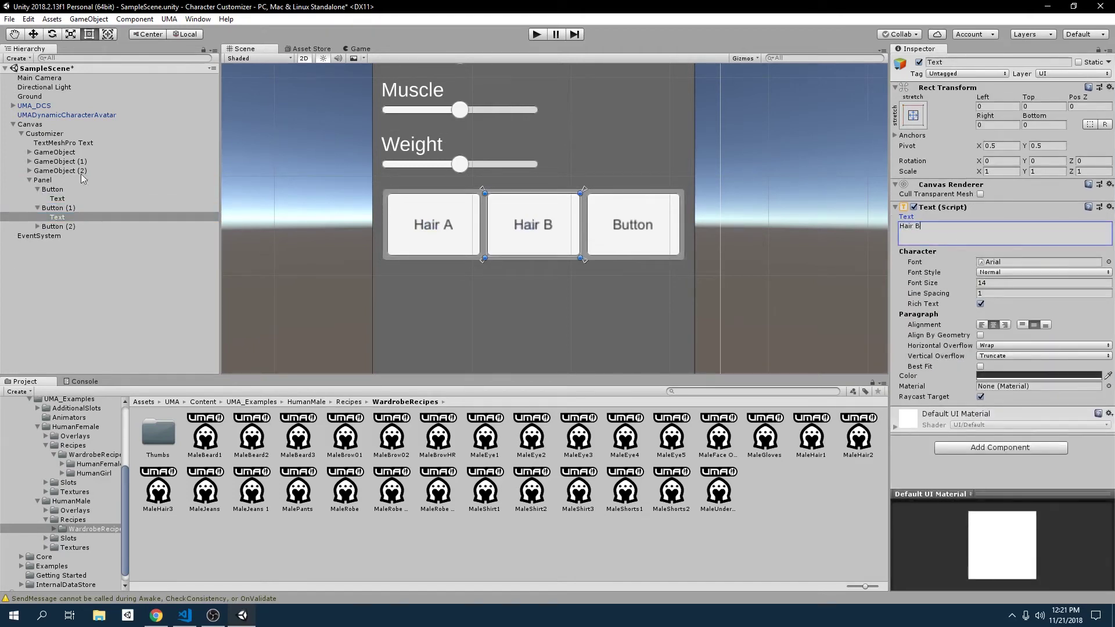
left_click(37, 226)
left_click(57, 235)
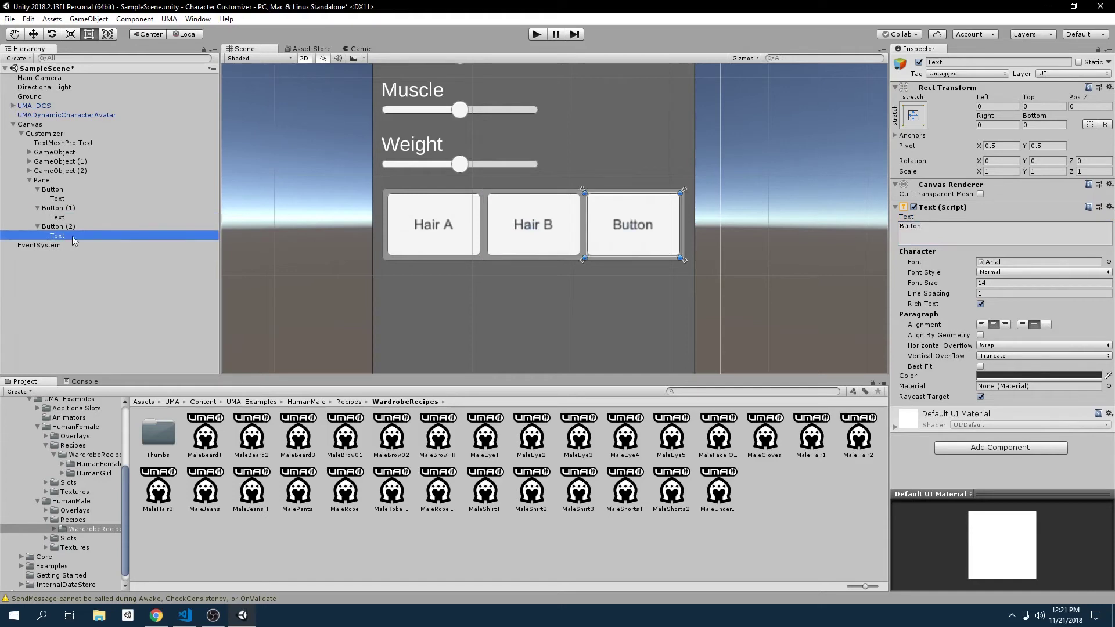
left_click(974, 241)
type("Hair C")
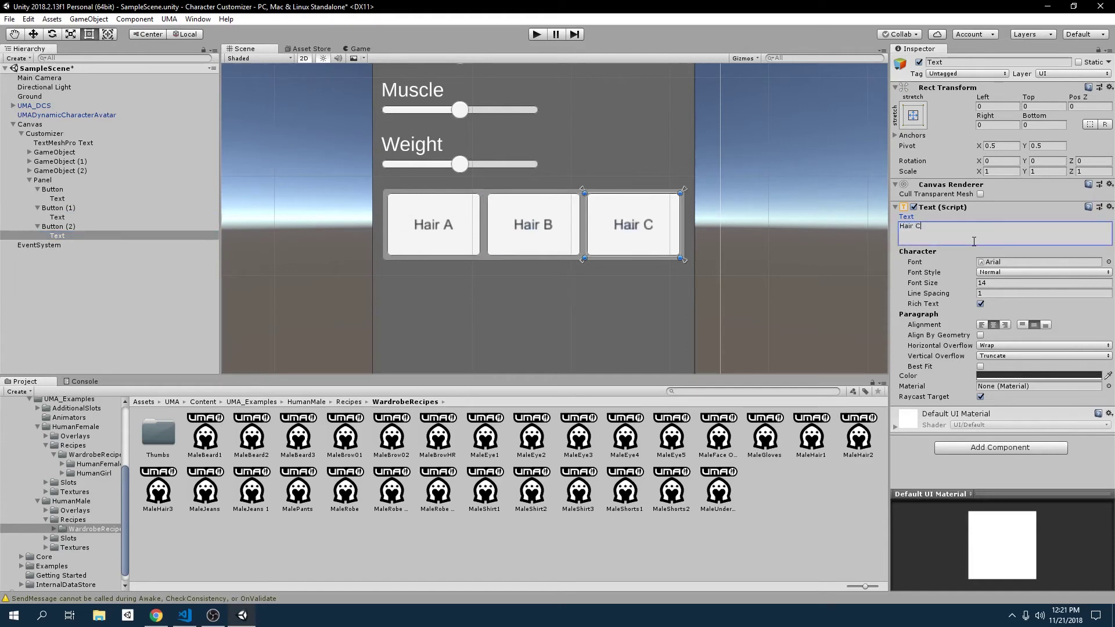
Preview the hair button row in the Game view, then go back to the Scene and select Panel
left_click(356, 49)
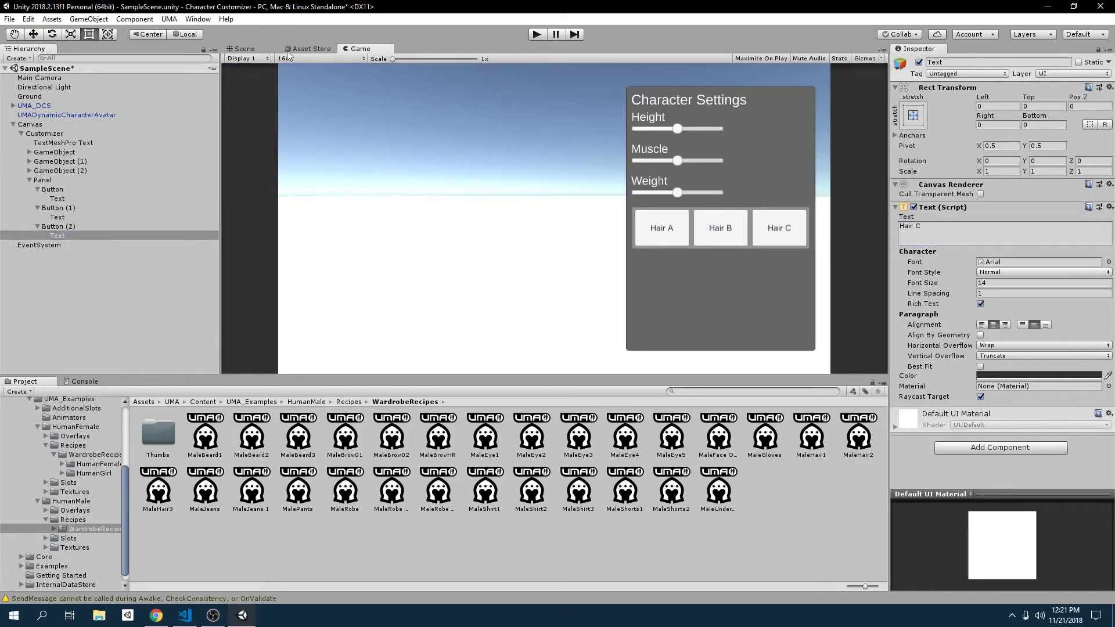
left_click(244, 49)
left_click(43, 180)
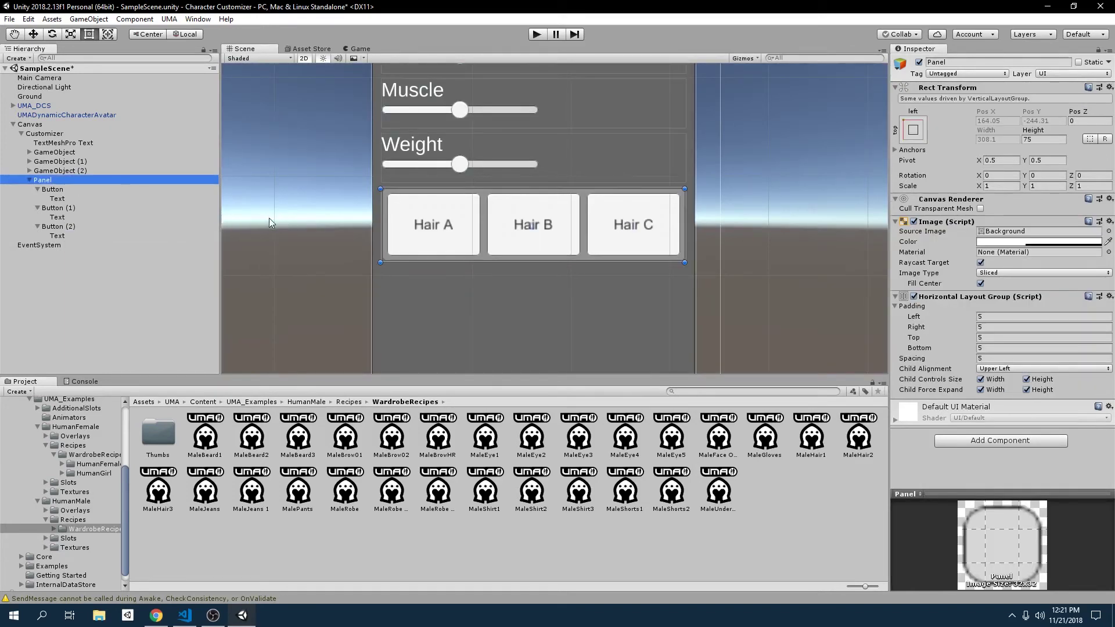
Duplicate the hair button row and add a fourth button to the new row
key("ctrl+d")
scroll(339, 245, "down", 3)
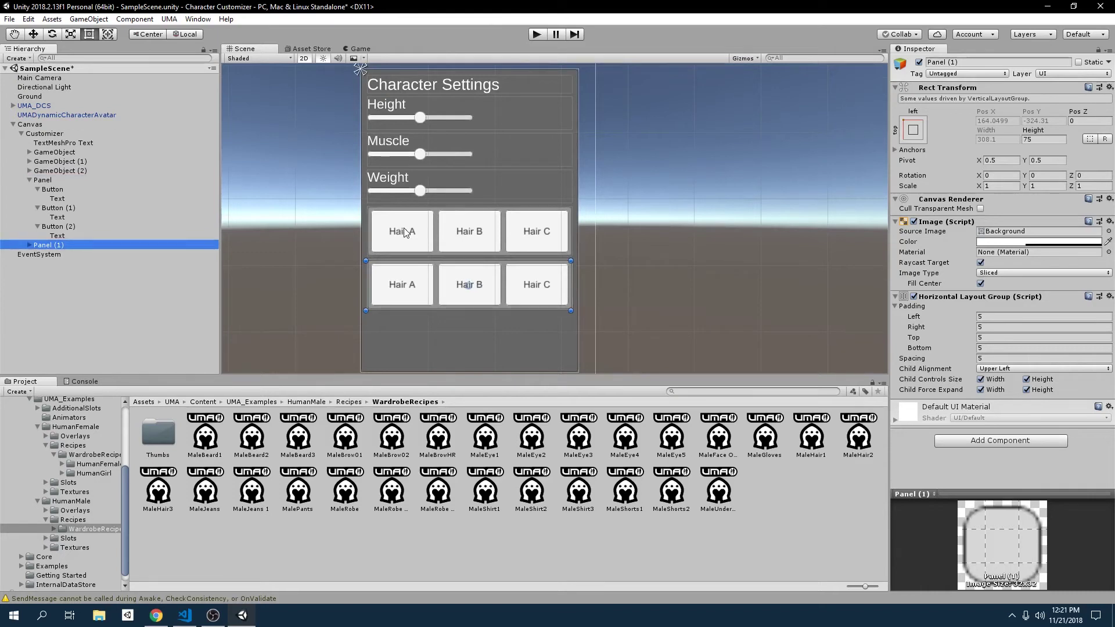
left_click(30, 245)
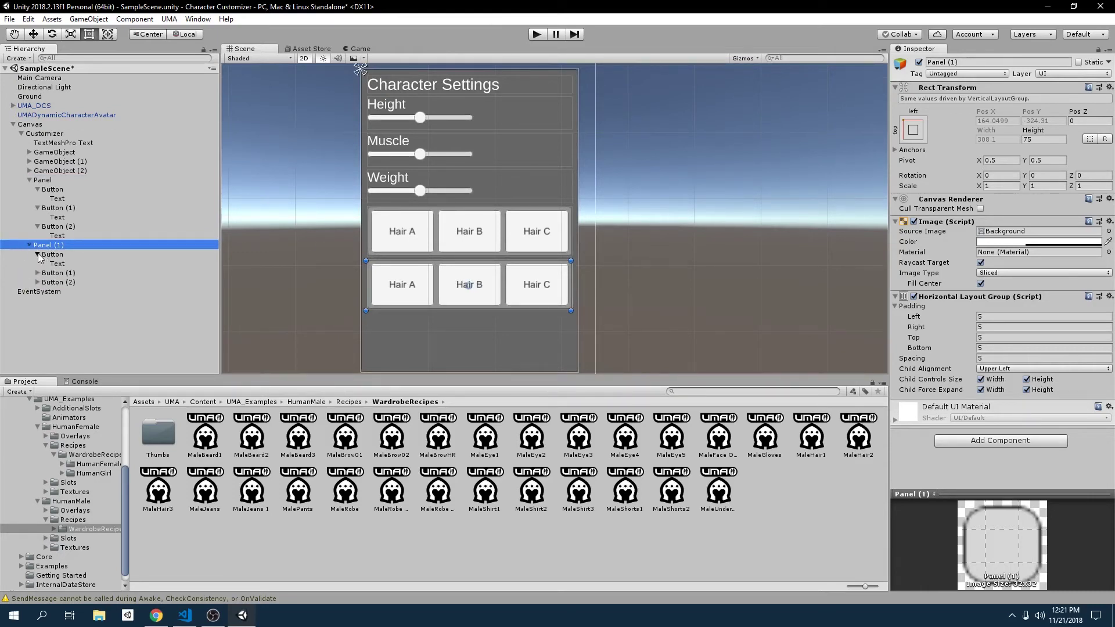
left_click(65, 274)
key("ctrl+d")
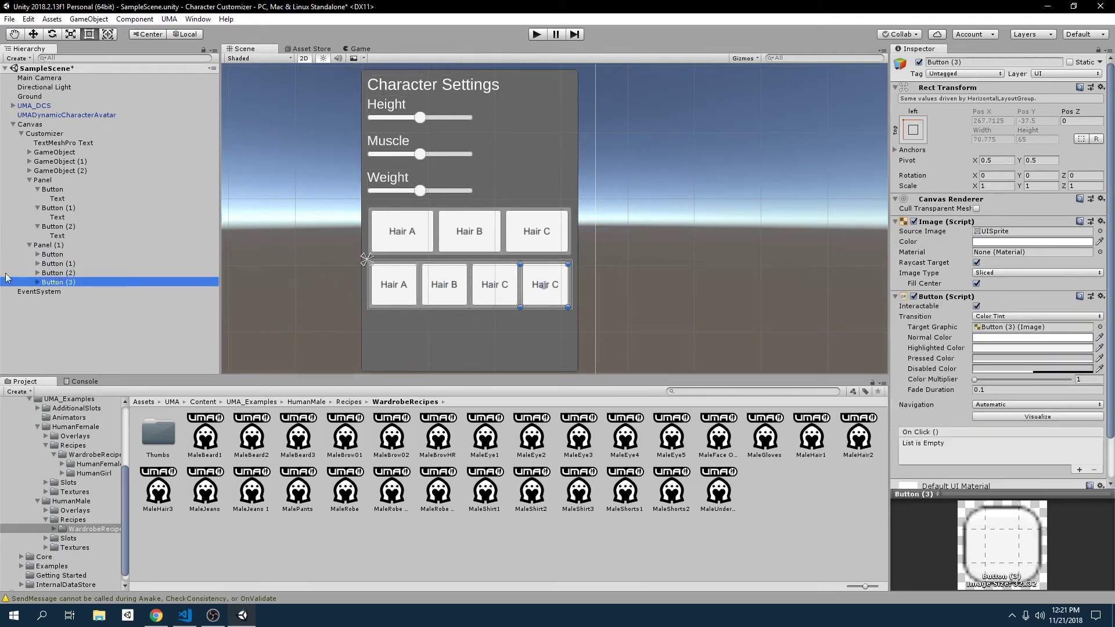
Relabel the first three buttons in the new row 1, 2 and 3
left_click(37, 254)
left_click(57, 264)
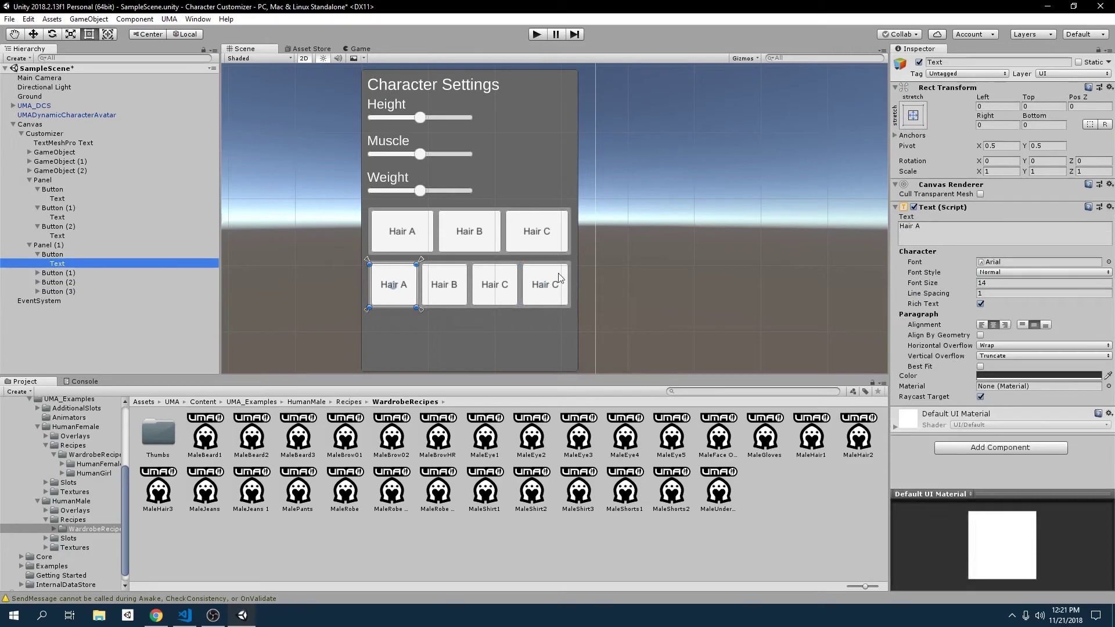
left_click(1000, 228)
type("1")
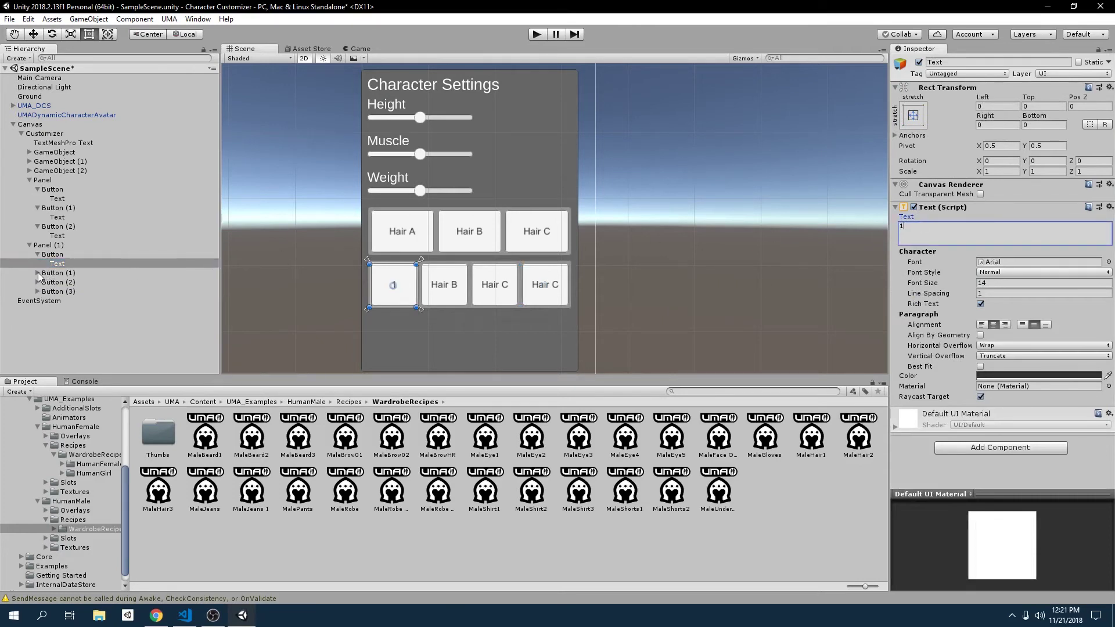
left_click(37, 273)
left_click(57, 282)
left_click(899, 241)
type("2")
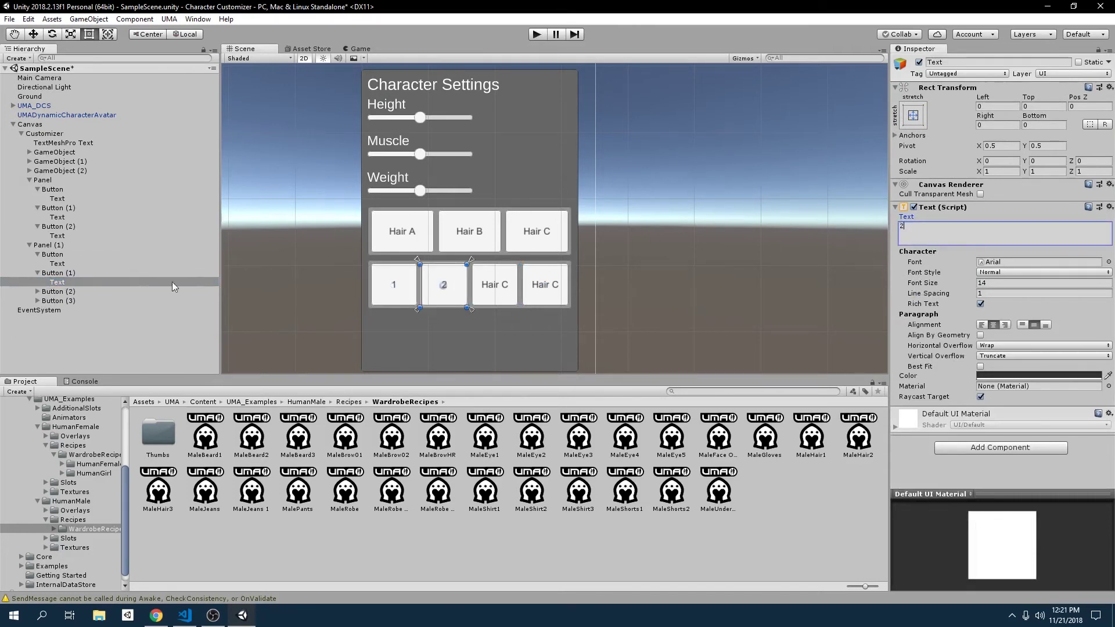
left_click(38, 292)
left_click(57, 301)
left_click(1001, 232)
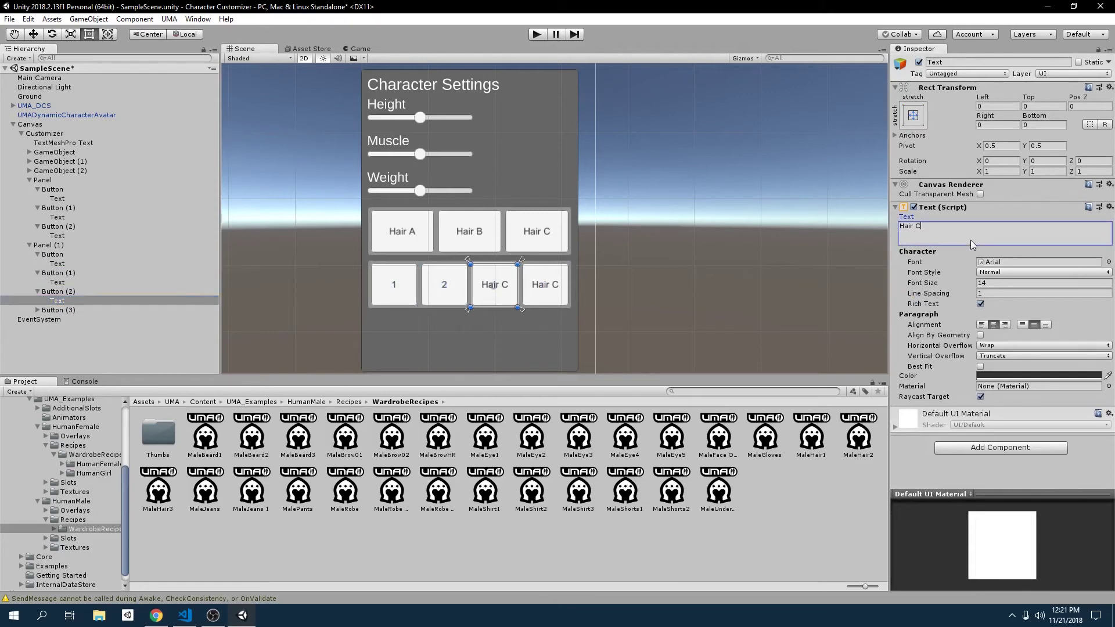
type("3")
Label the fourth button 4 and collapse both button rows in the Hierarchy
left_click(37, 311)
left_click(54, 310)
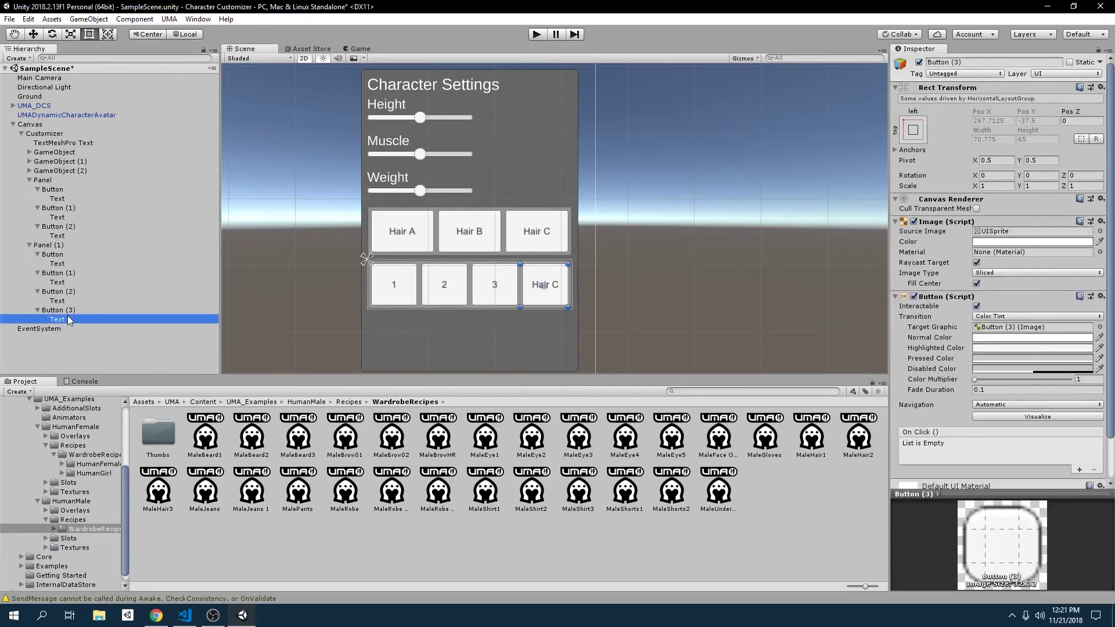
left_click(56, 319)
left_click(956, 232)
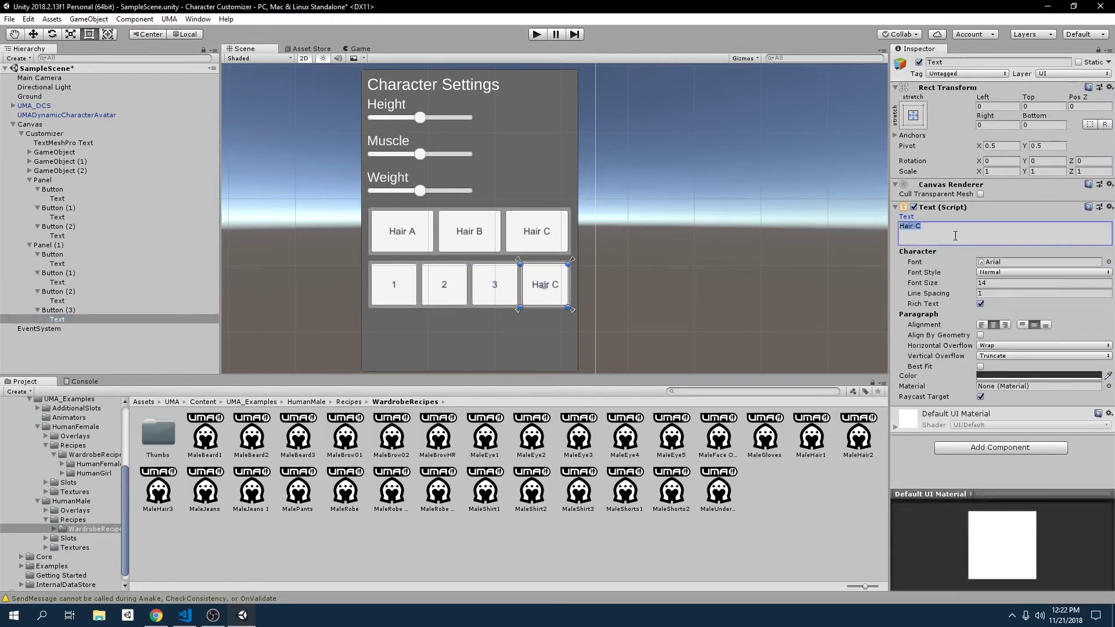
type("4")
scroll(324, 306, "up", 1)
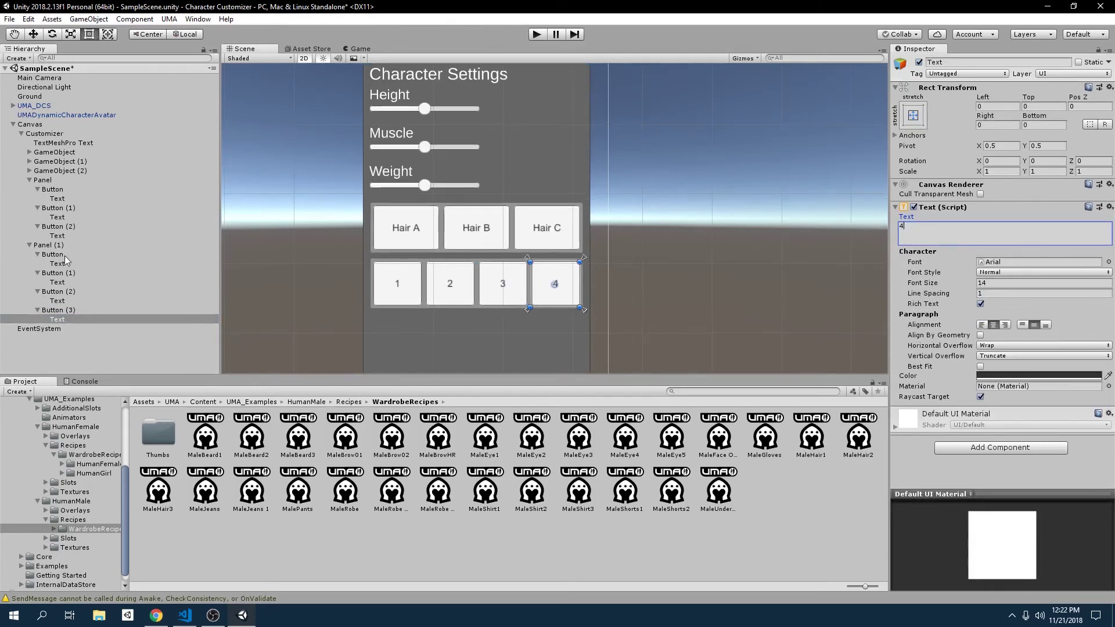
left_click(31, 247)
left_click(29, 245)
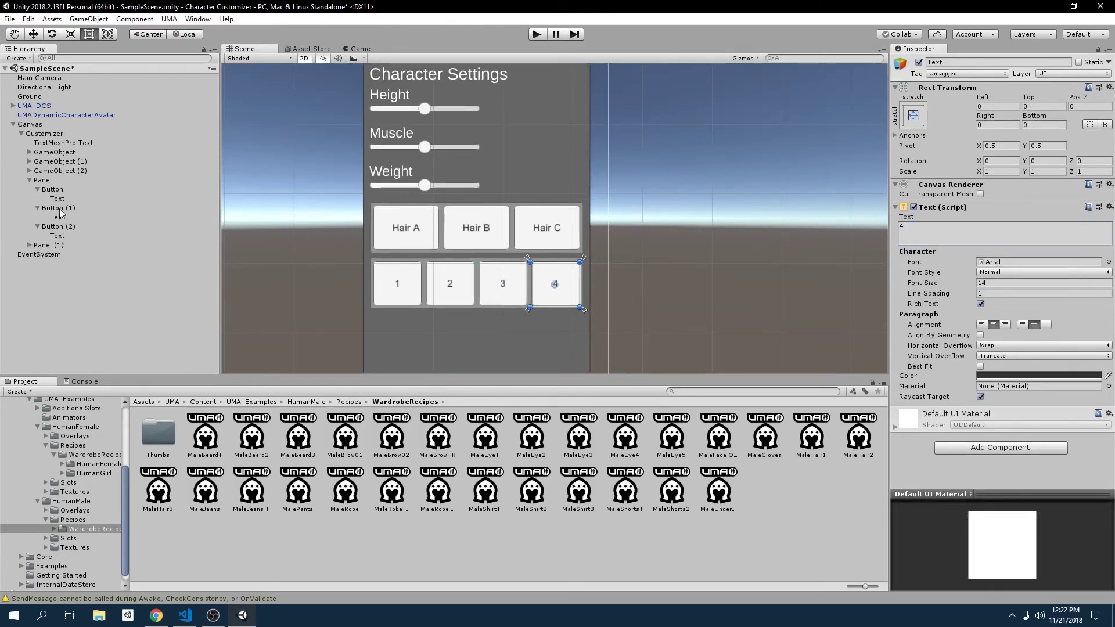
left_click(30, 181)
left_click(59, 135)
Add a TextMeshPro text under Customizer, placed between the two button rows and shortened
right_click(59, 135)
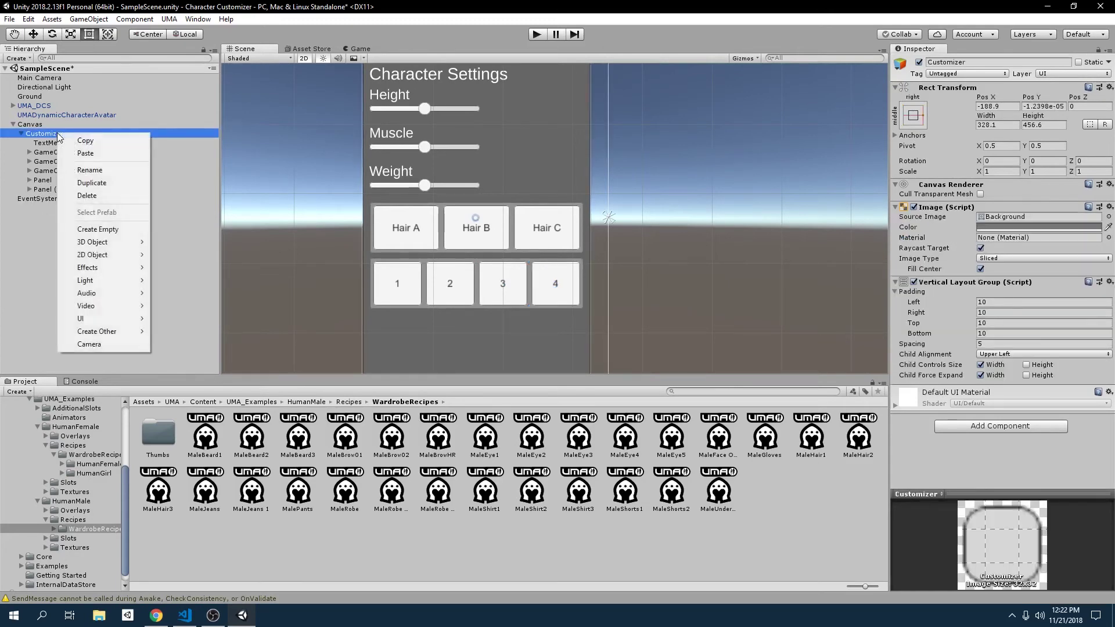
mouse_move(84, 320)
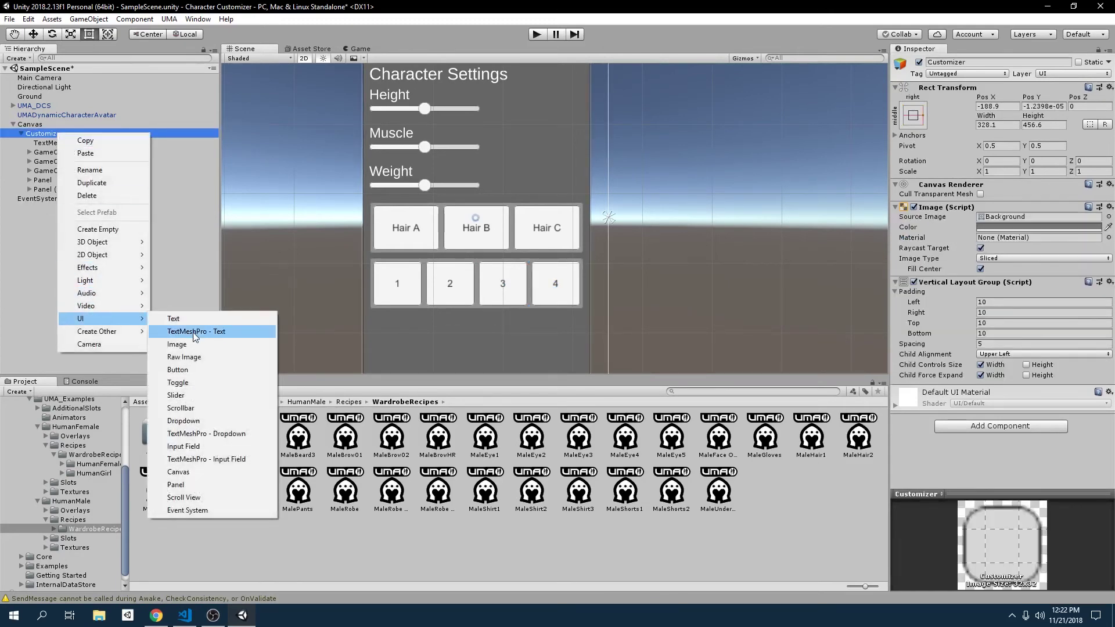
left_click(193, 332)
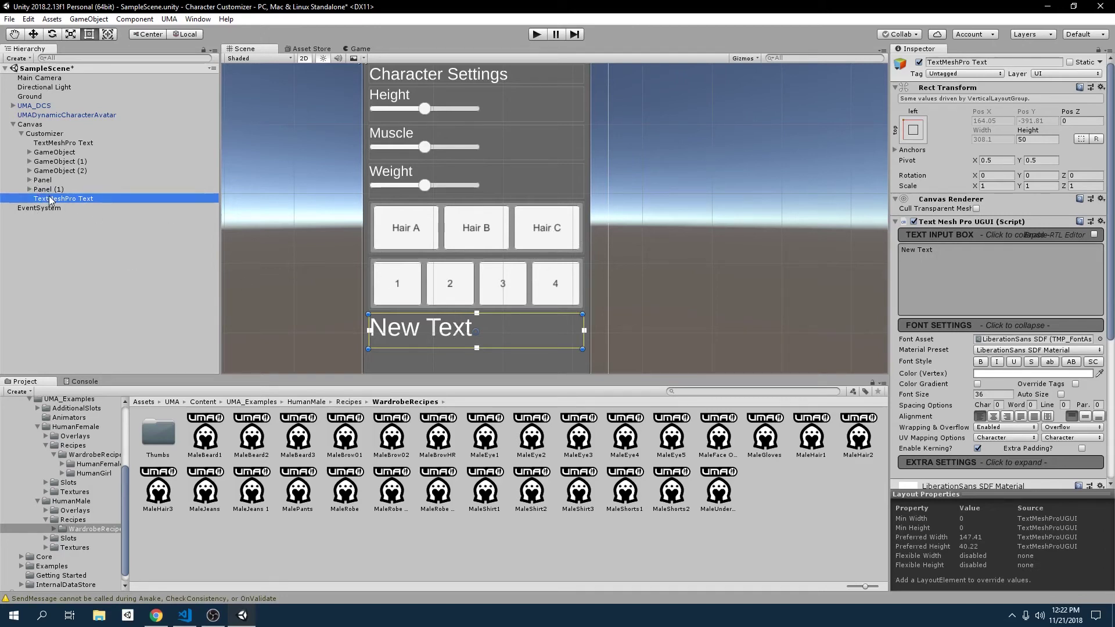
left_click_drag(50, 199, 54, 189)
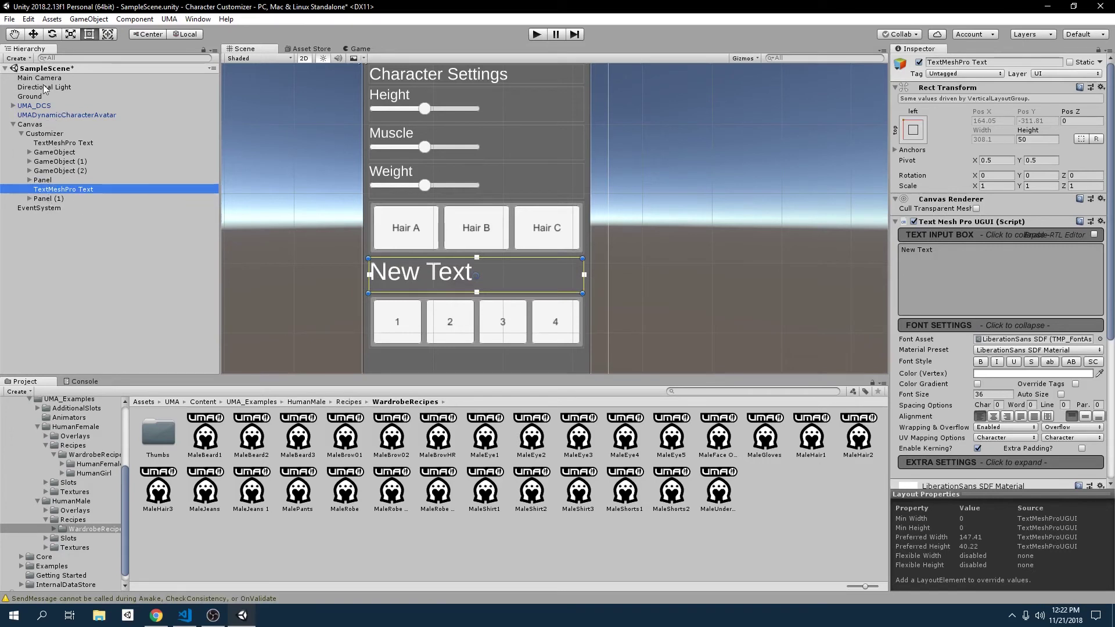
middle_click_drag(403, 108, 459, 62)
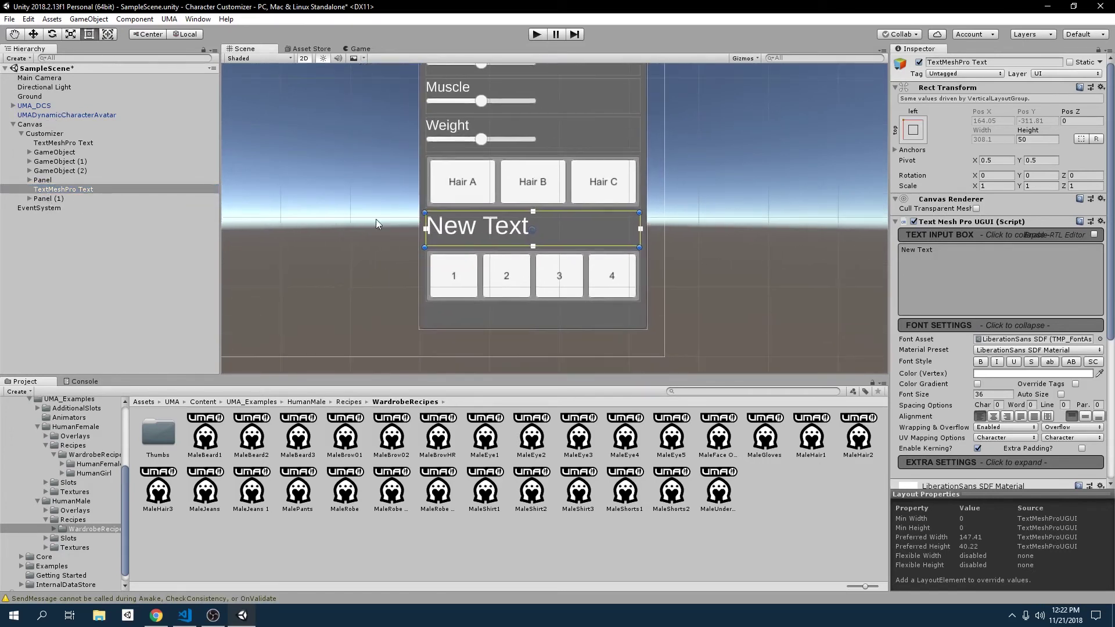
left_click_drag(536, 244, 545, 240)
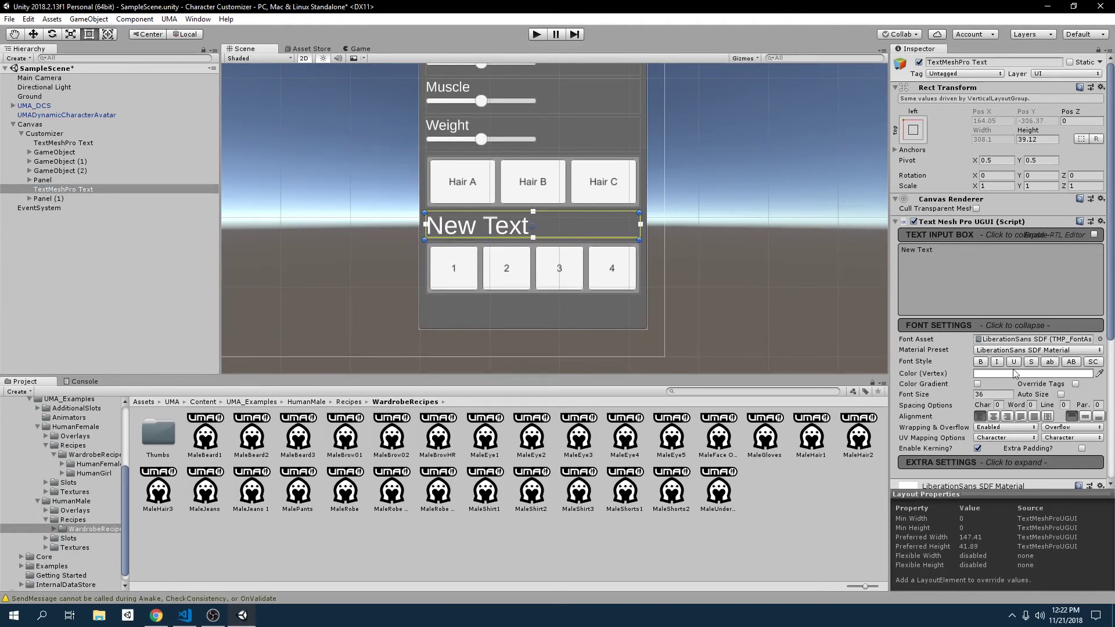
Set the new text's font size to 20 (after trying 24) and shrink its box to fit
left_click(996, 395)
type("24")
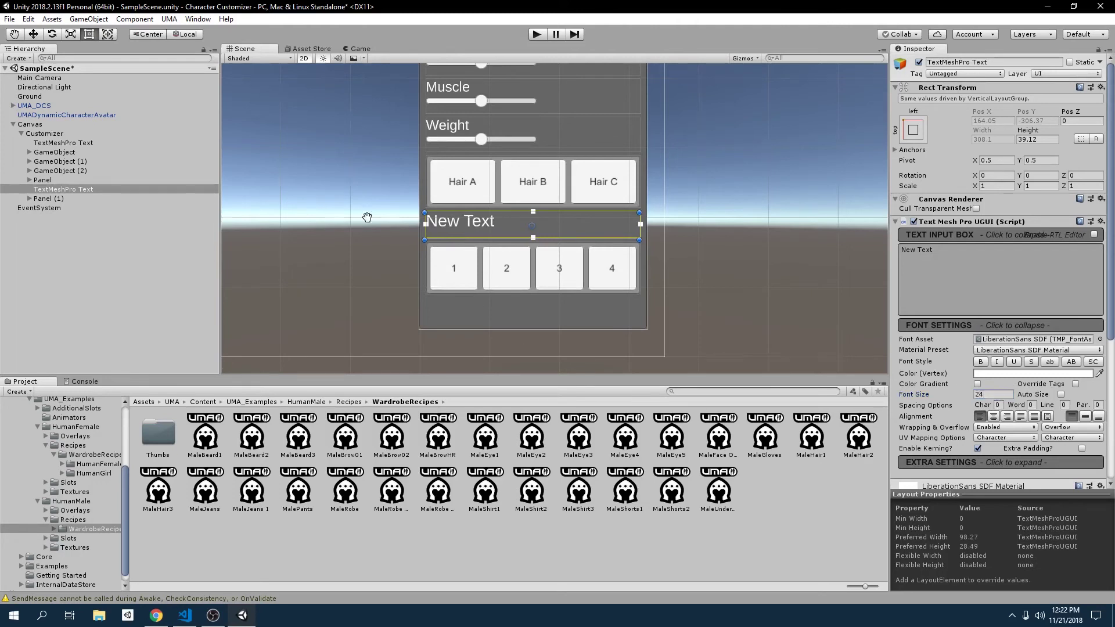
middle_click_drag(368, 216, 376, 294)
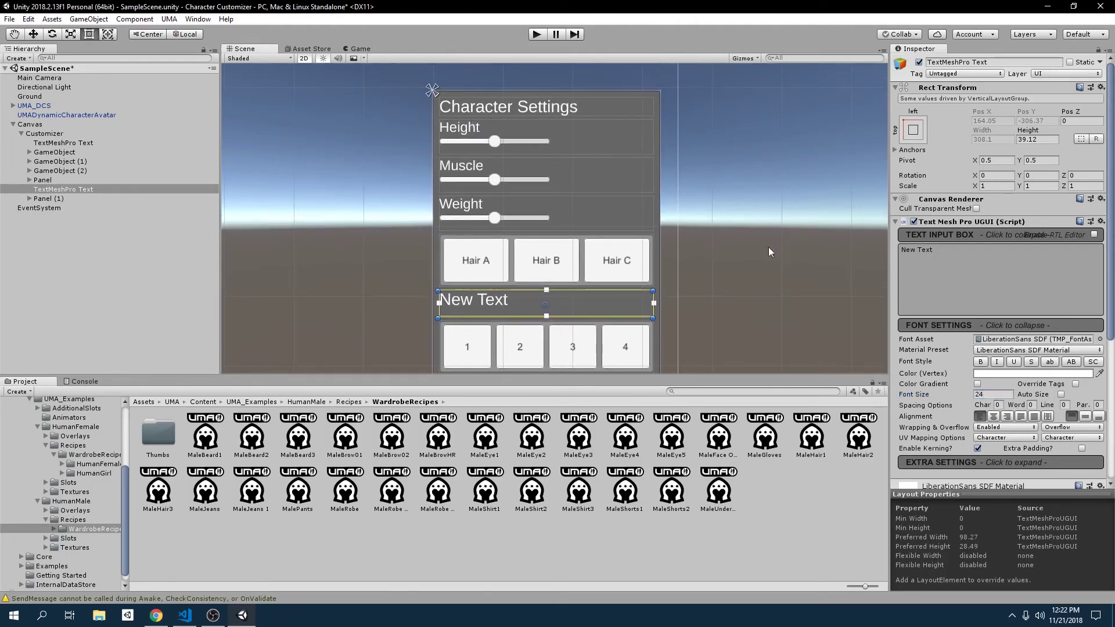
left_click(472, 132)
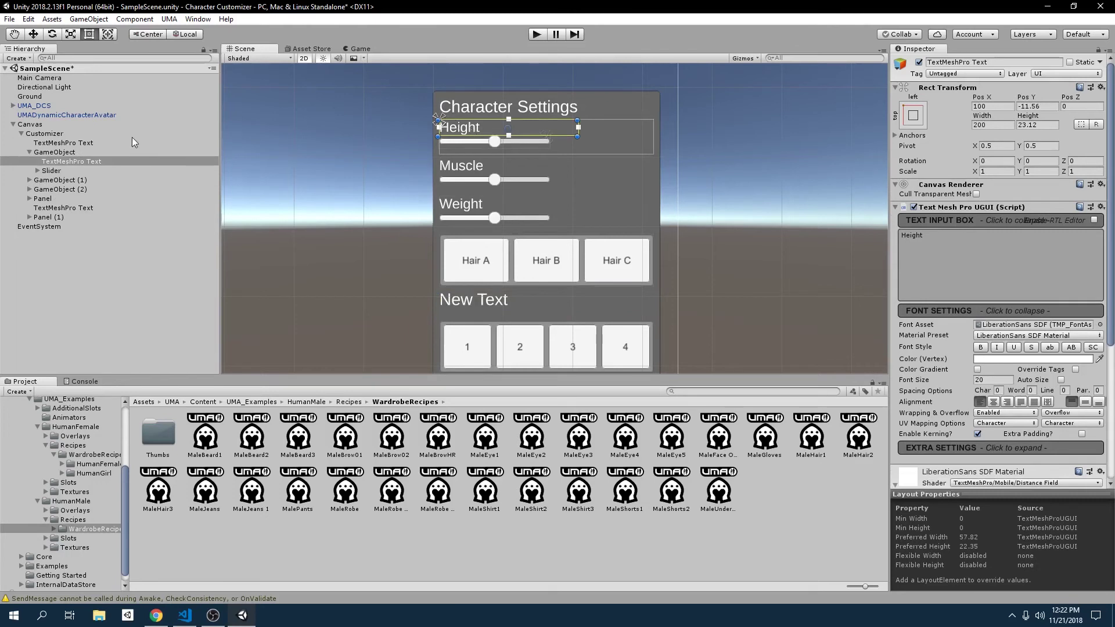
left_click(53, 161)
left_click(30, 152)
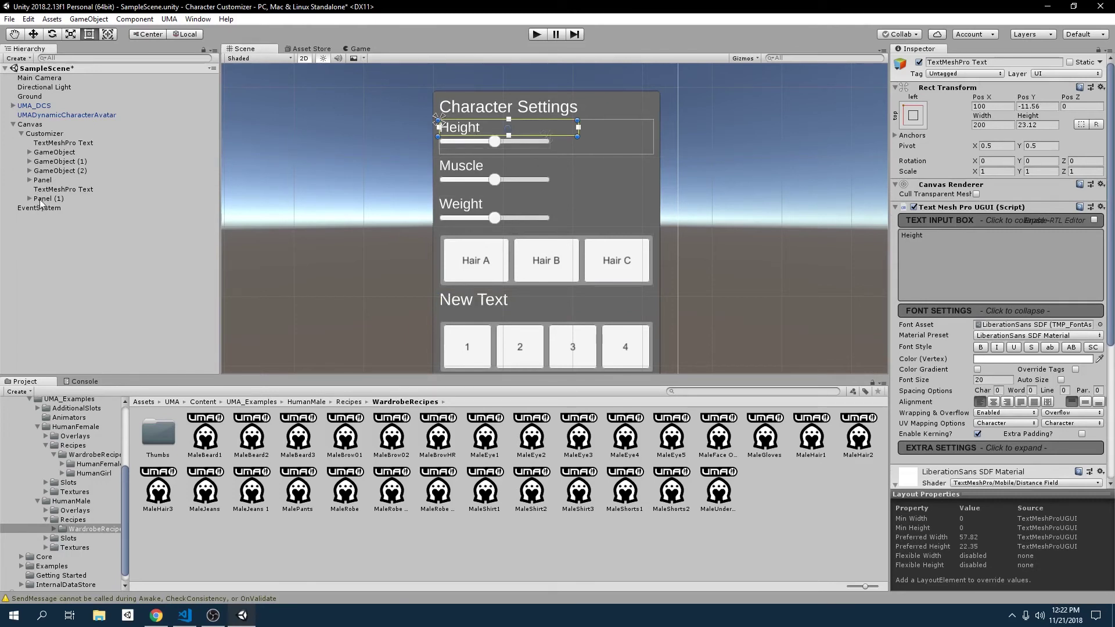
left_click(51, 189)
left_click(980, 394)
type("20")
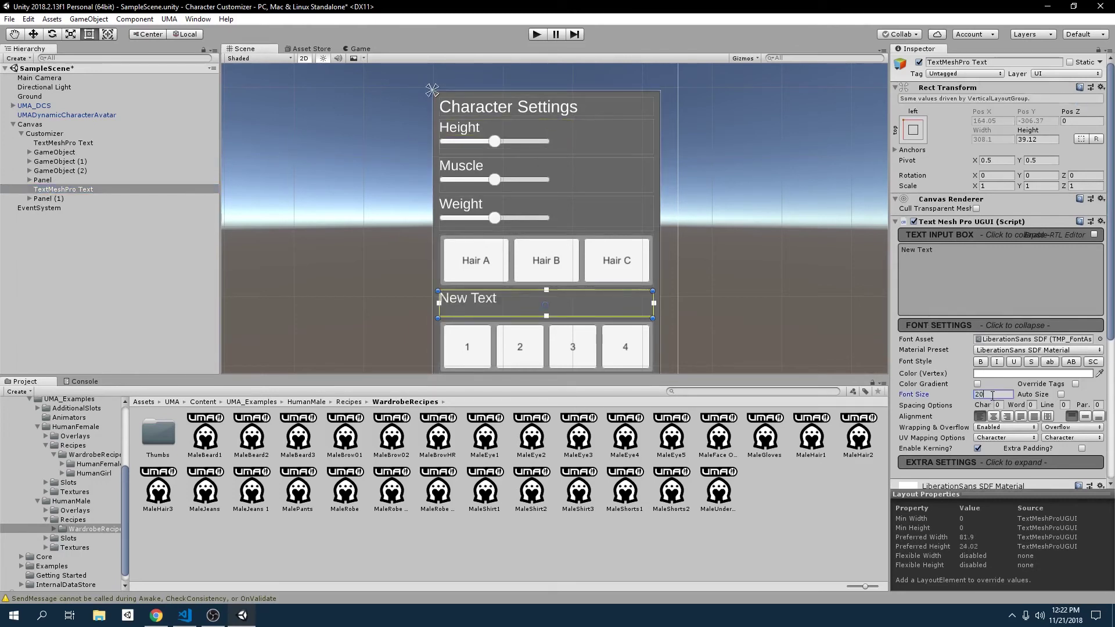
left_click_drag(573, 320, 568, 308)
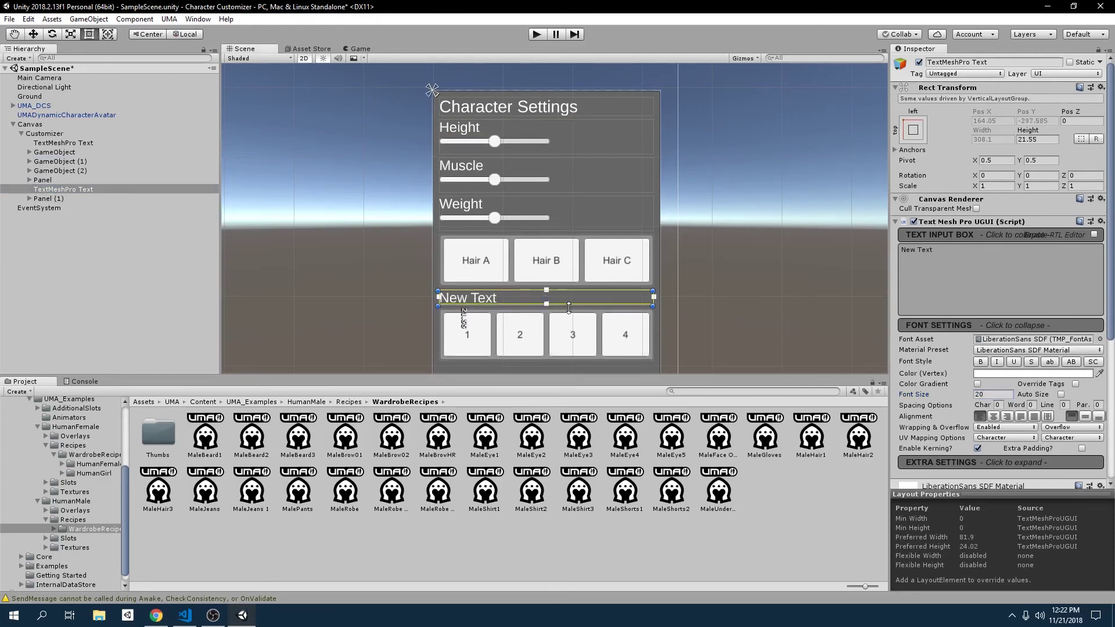
Change the text to 'Skin Color' and preview the panel in the Game view
left_click(711, 319)
left_click(464, 306)
left_click(988, 285)
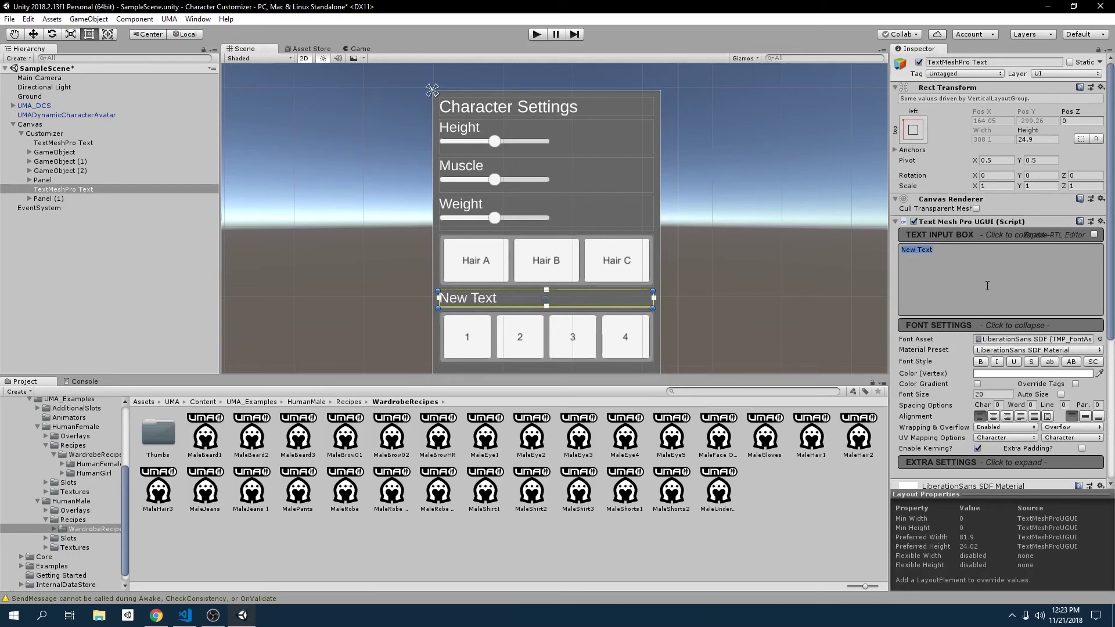
type("Skin Color")
left_click(839, 244)
left_click(355, 49)
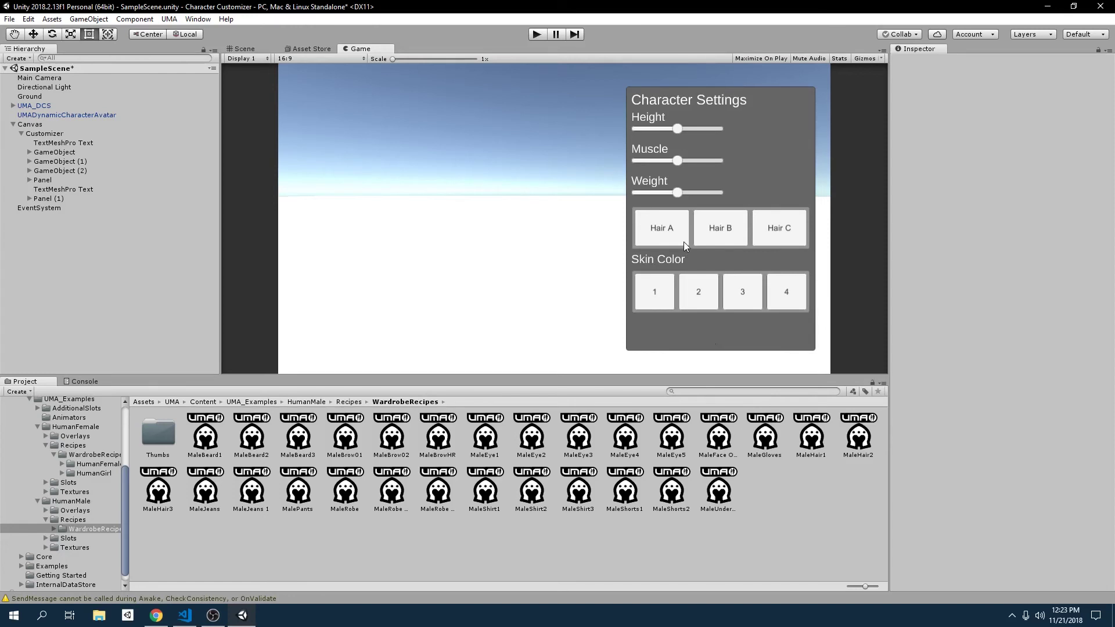
Test the panel in Play mode: make the character taller, try skin colours, then stop
left_click(537, 34)
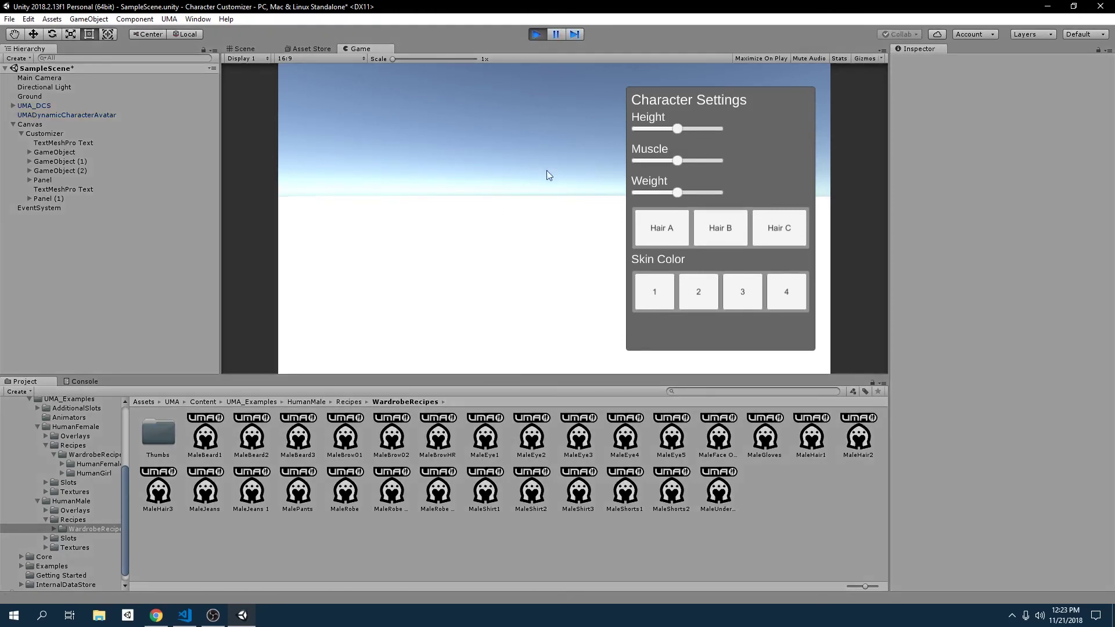
left_click_drag(677, 128, 691, 193)
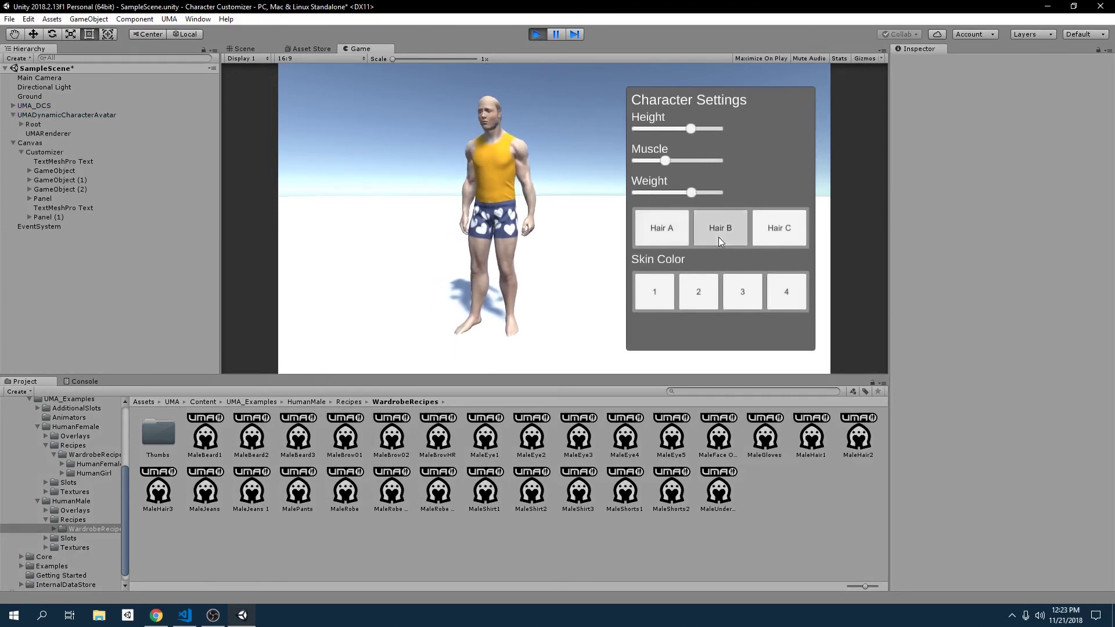
left_click(672, 289)
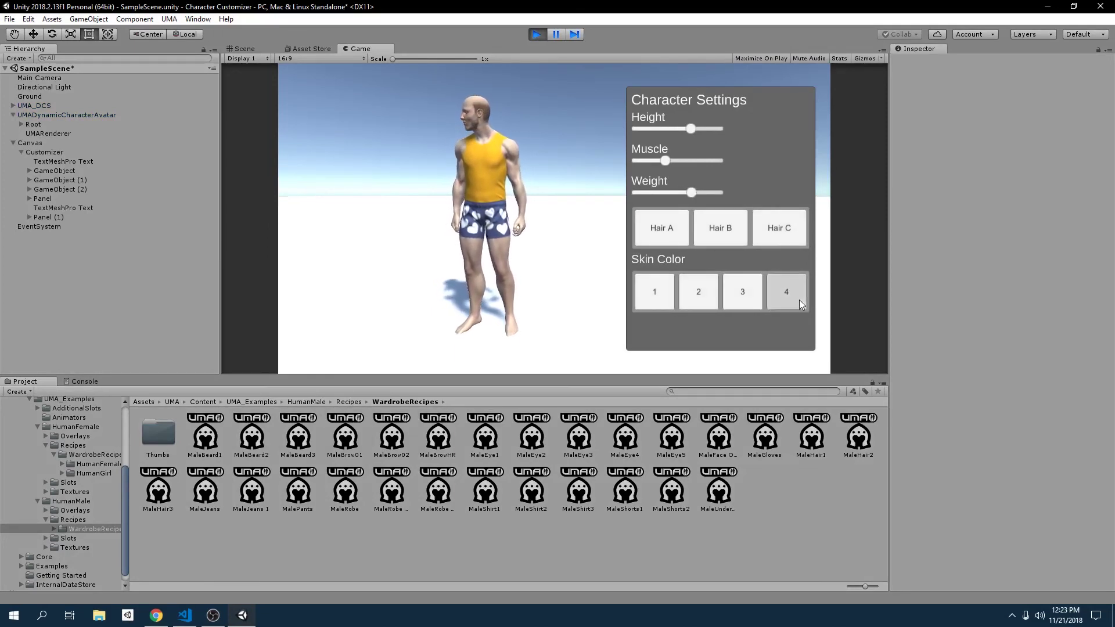
left_click(744, 296)
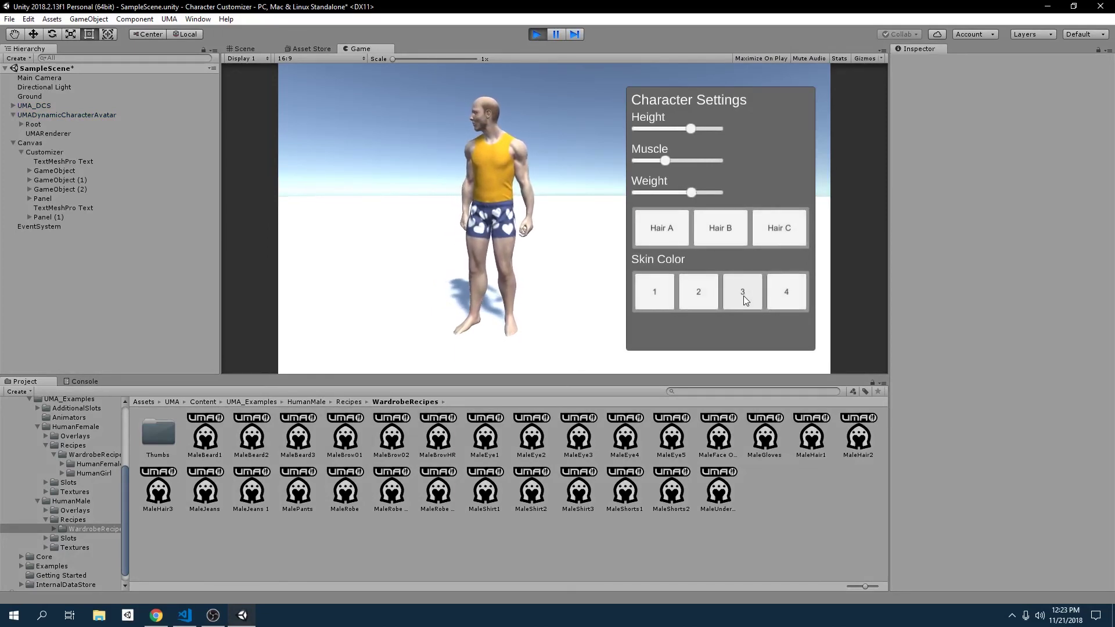
left_click(539, 35)
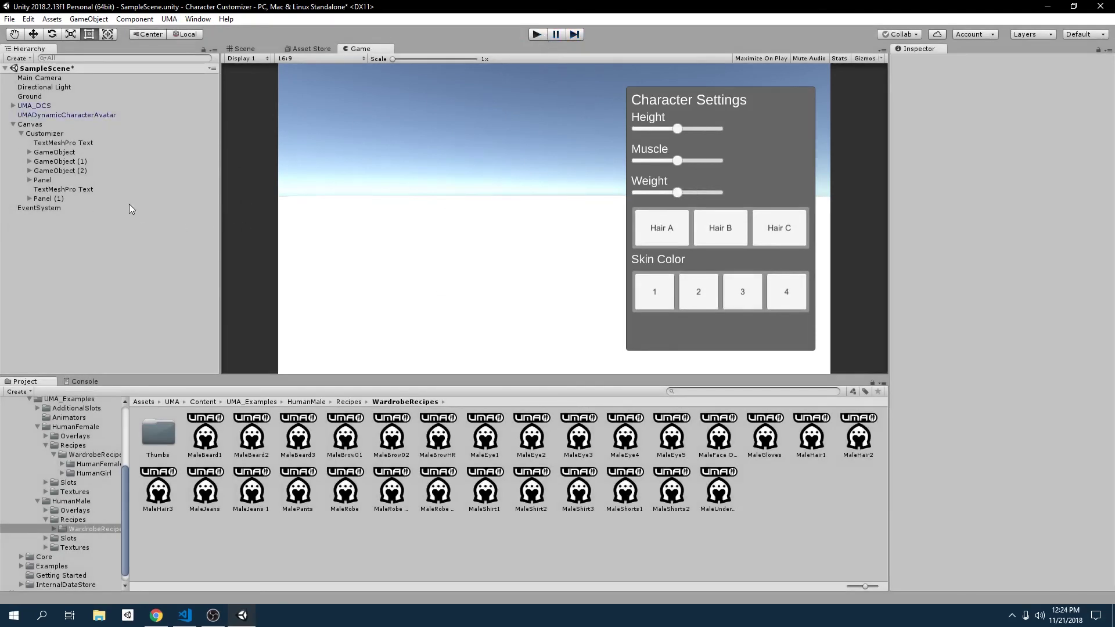
Add a new UI Button as a child of the Canvas
left_click(22, 133)
right_click(34, 124)
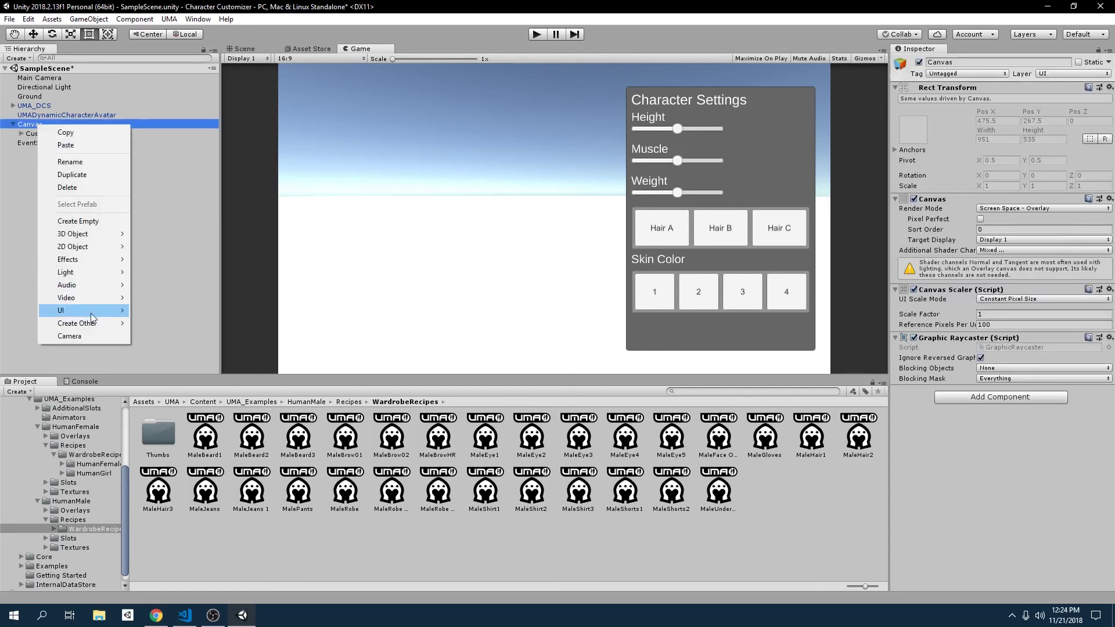
mouse_move(95, 311)
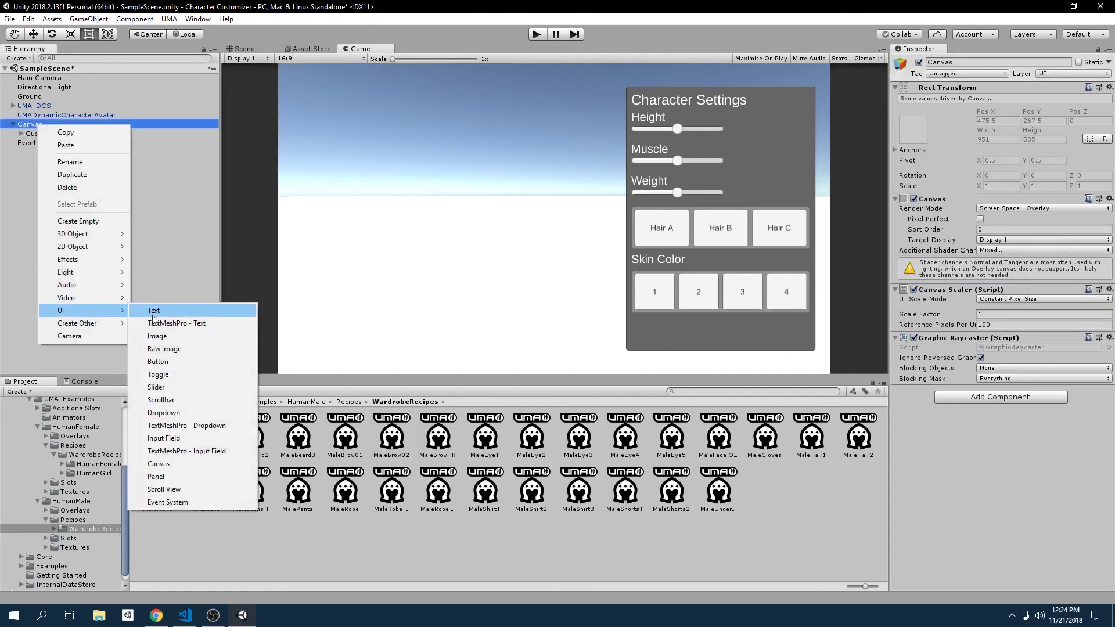
left_click(178, 362)
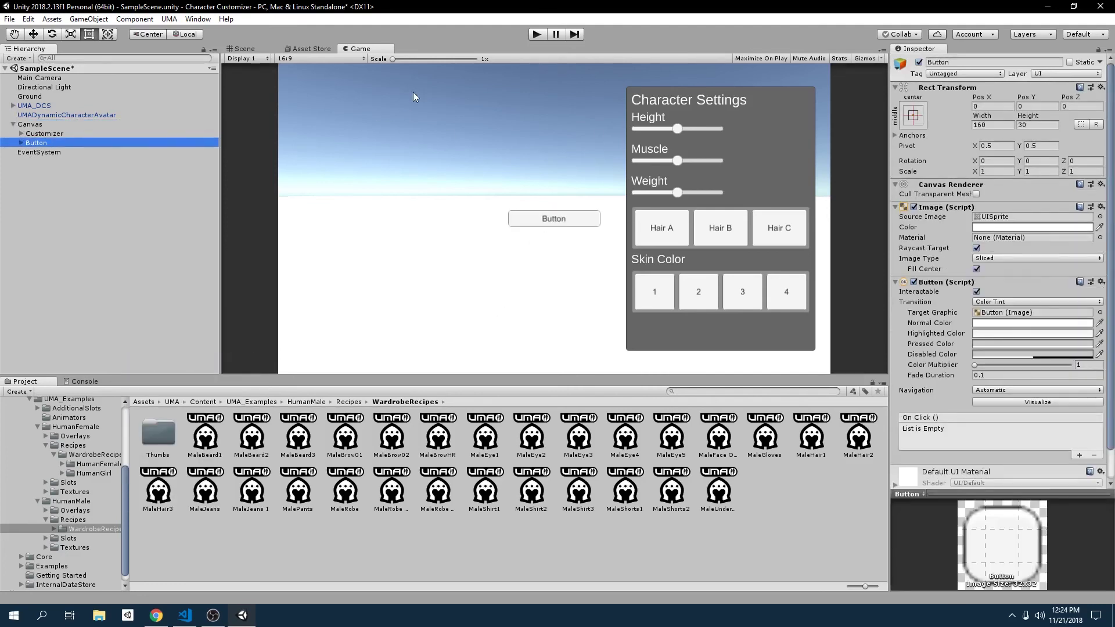
Move the new button in the Scene view to sit below the character area
left_click(251, 51)
middle_click_drag(435, 240, 593, 211)
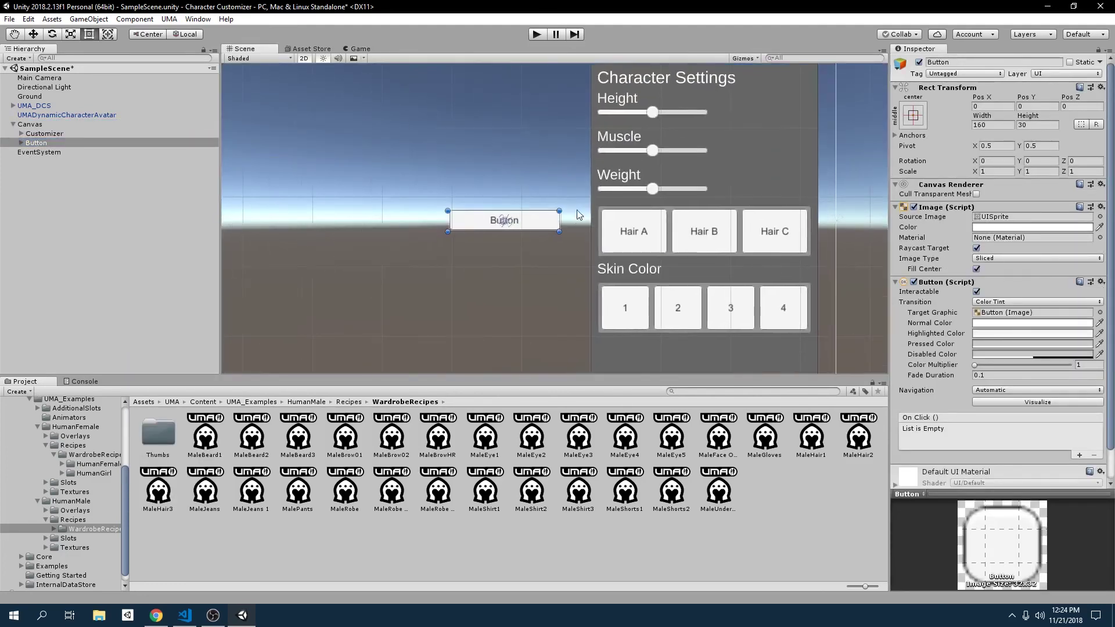
left_click_drag(543, 216, 426, 284)
scroll(426, 284, "down", 2)
middle_click_drag(426, 285, 535, 196)
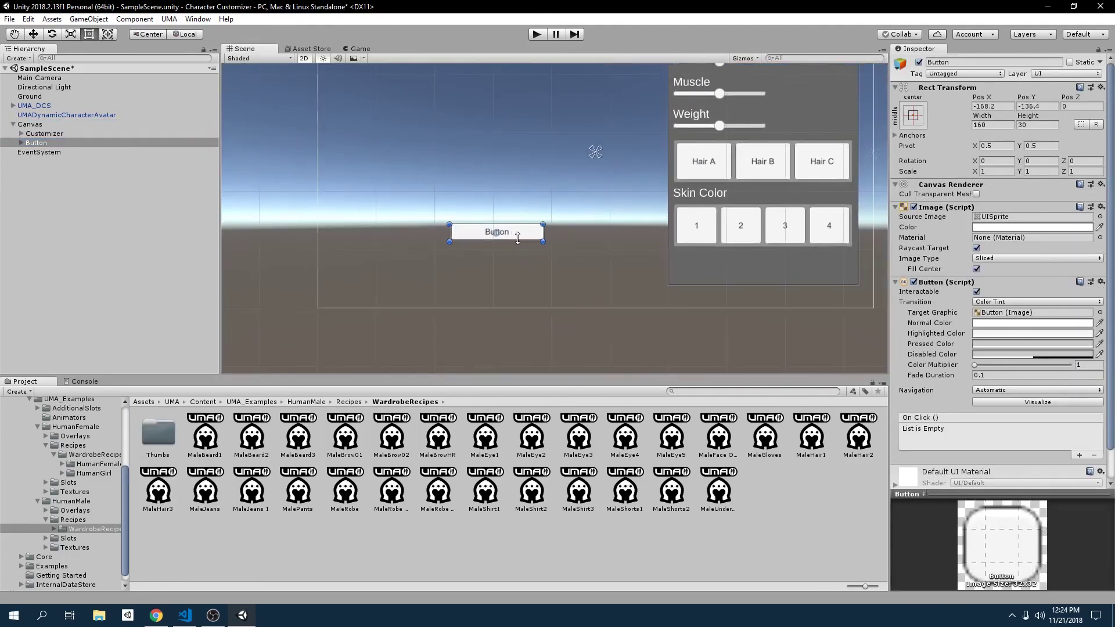
left_click_drag(522, 231, 520, 264)
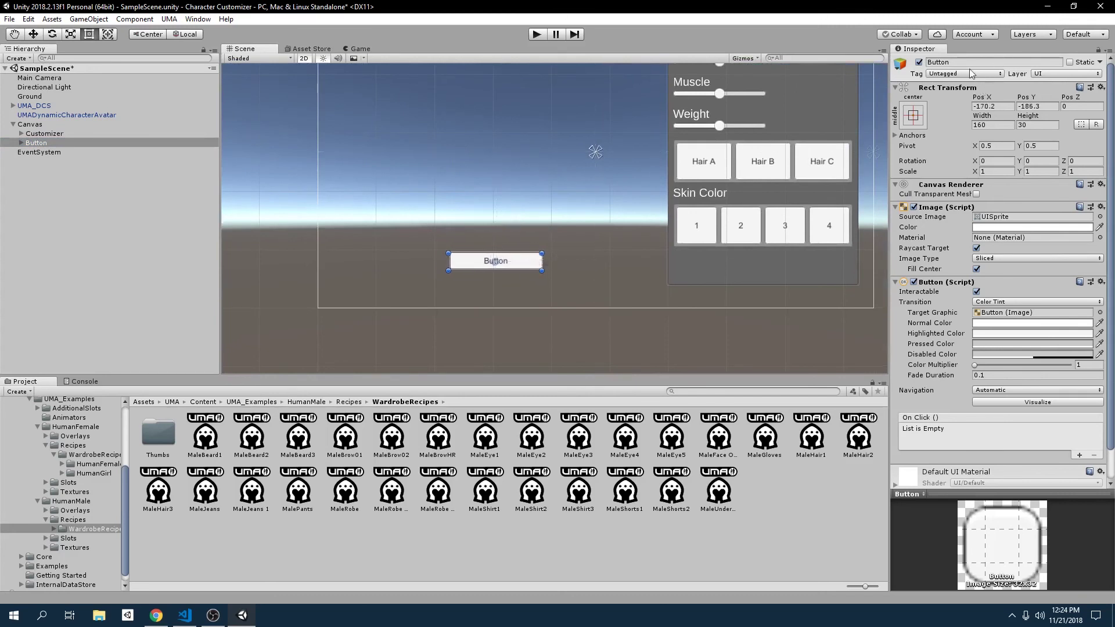
Anchor the button to bottom-centre and change its label to 'Save Character'
left_click(913, 118)
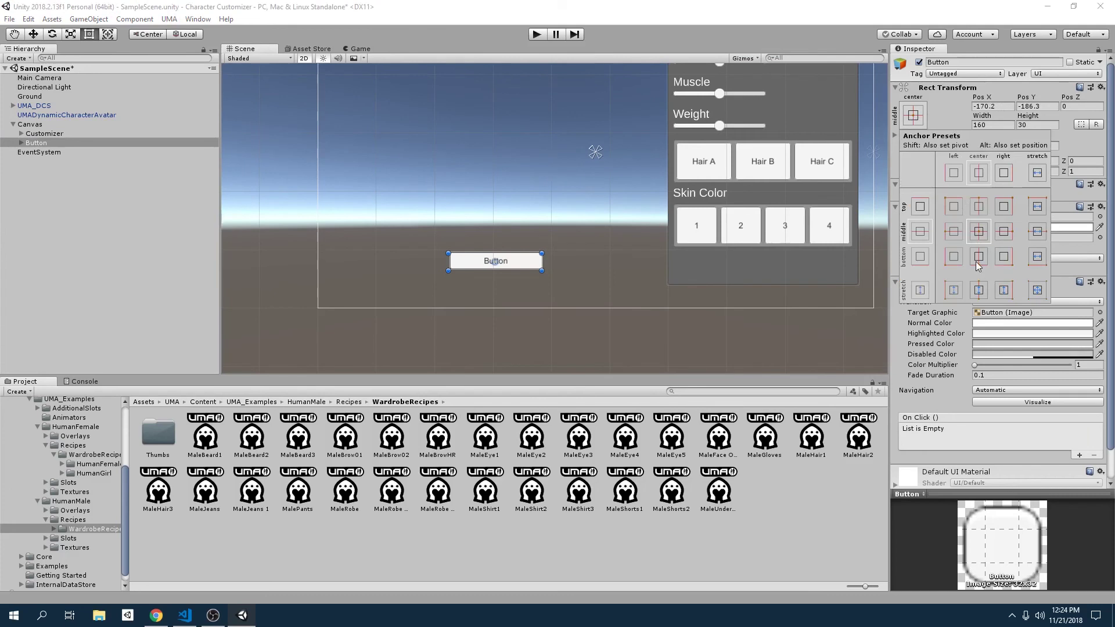
left_click(979, 259)
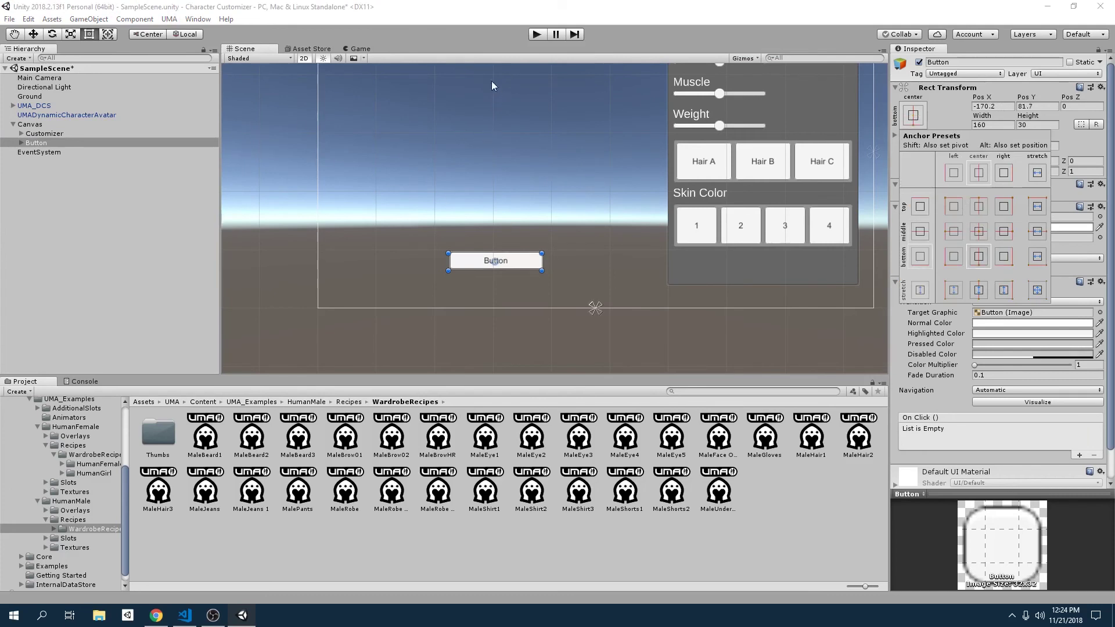
left_click(21, 143)
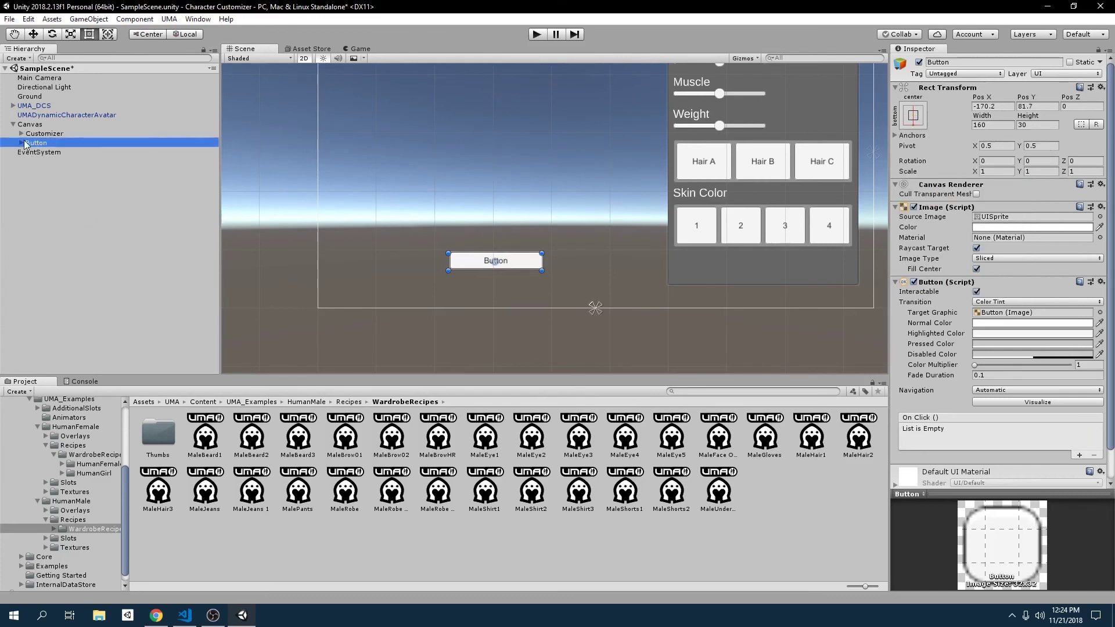
left_click(38, 152)
double_click(960, 230)
type("Save Character")
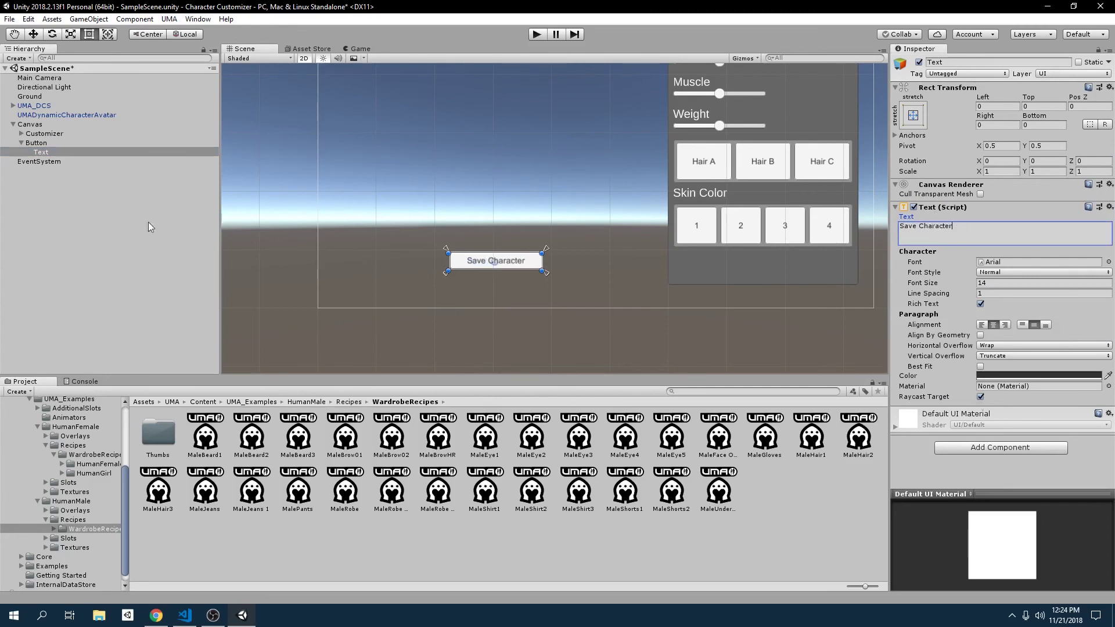
Give the Save Character button a vivid light blue background colour
left_click(36, 143)
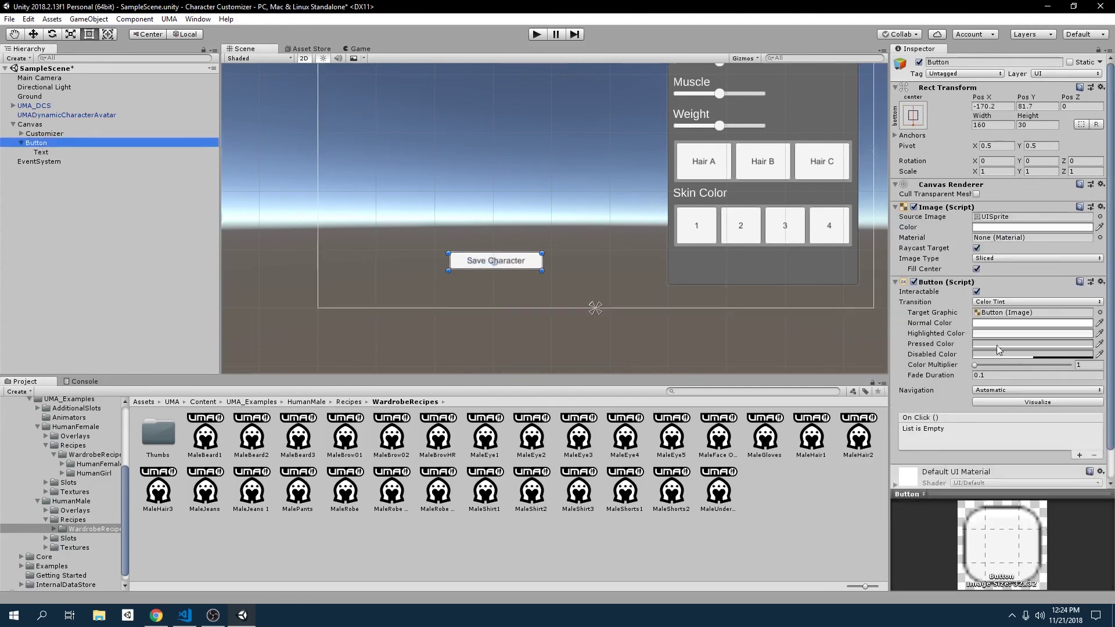
left_click(1002, 228)
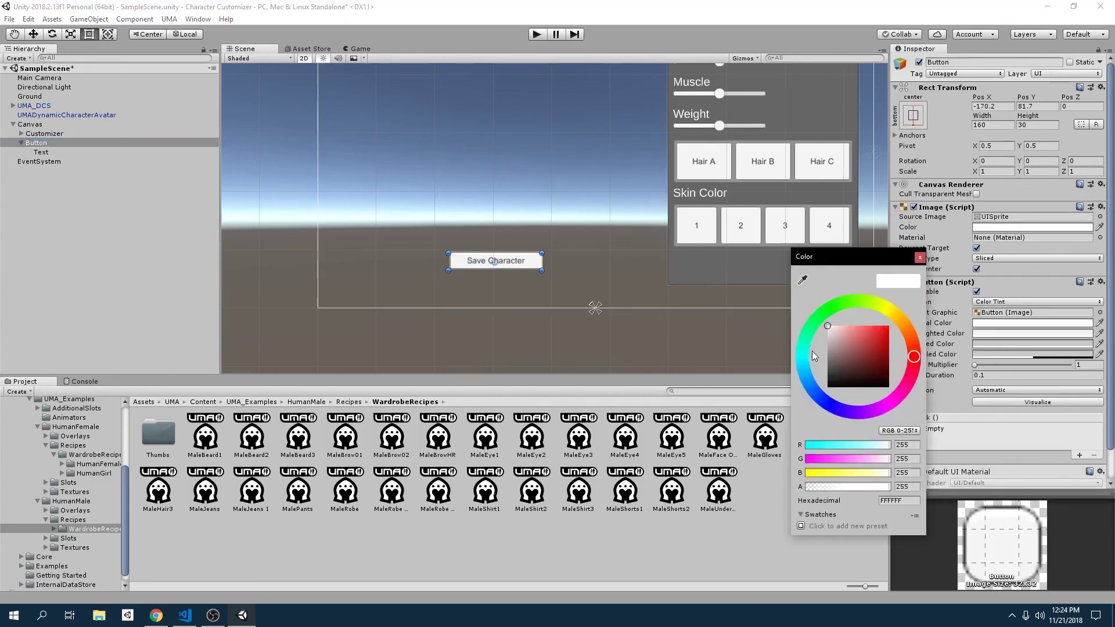
left_click(818, 395)
left_click_drag(883, 350, 863, 319)
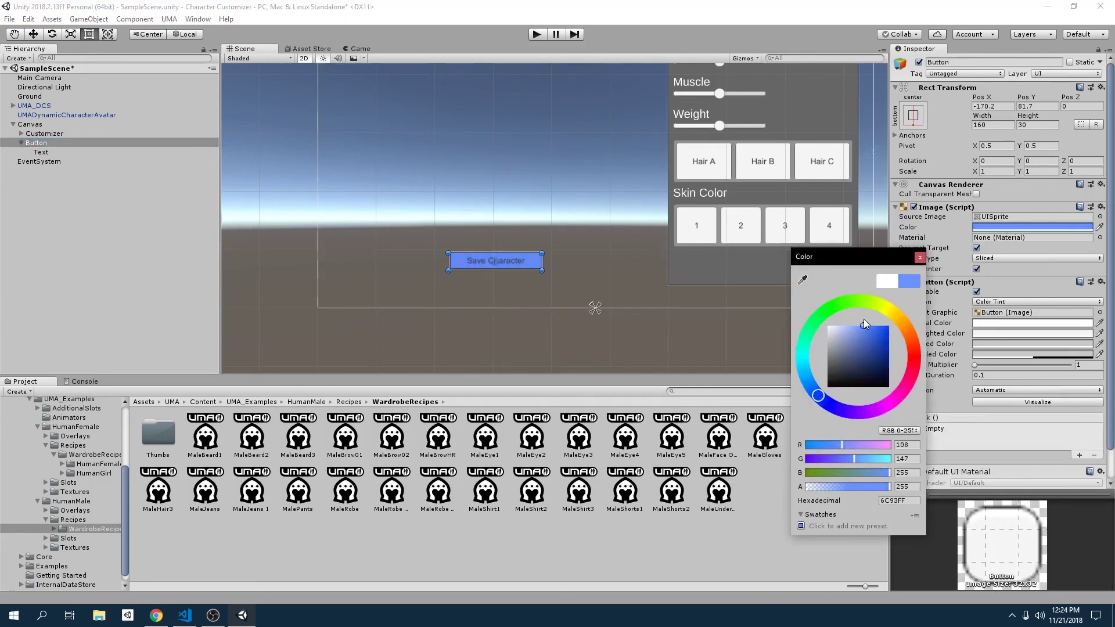
left_click(811, 393)
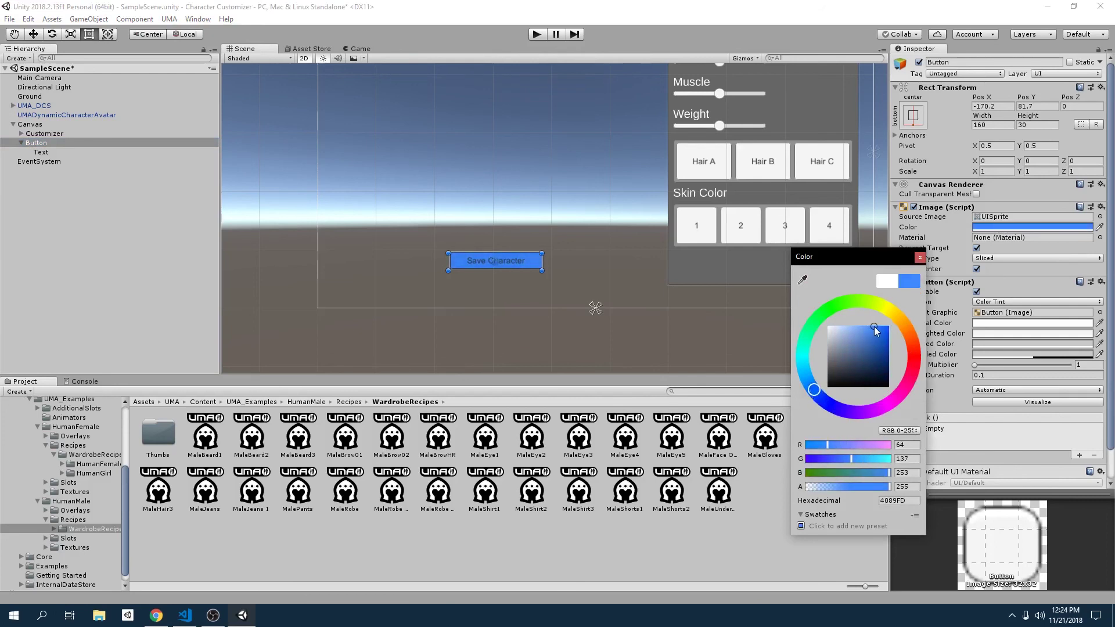
left_click(919, 256)
Set the button label's text colour to white
left_click(43, 152)
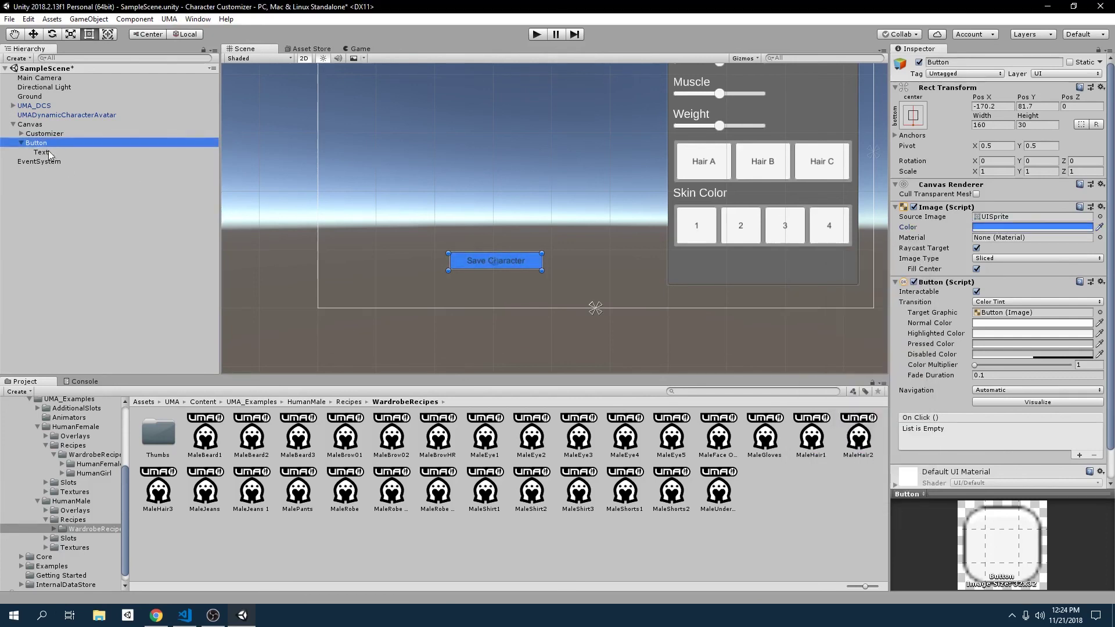
left_click(1008, 373)
left_click(841, 335)
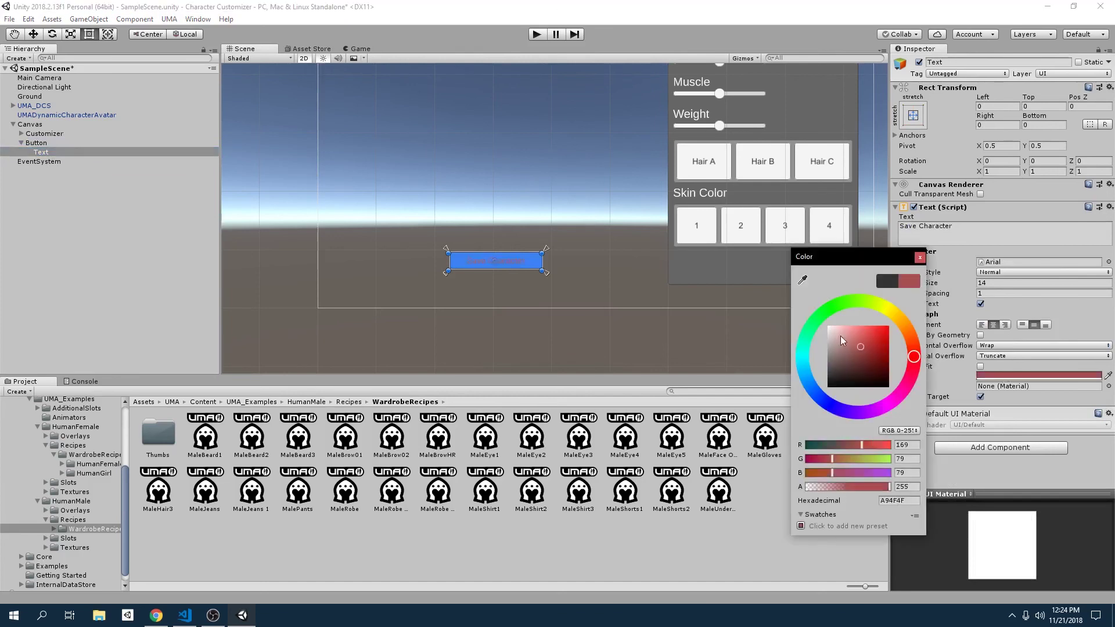
left_click(920, 257)
Enlarge the button, set the label font size to 18, and start the game preview
left_click(32, 143)
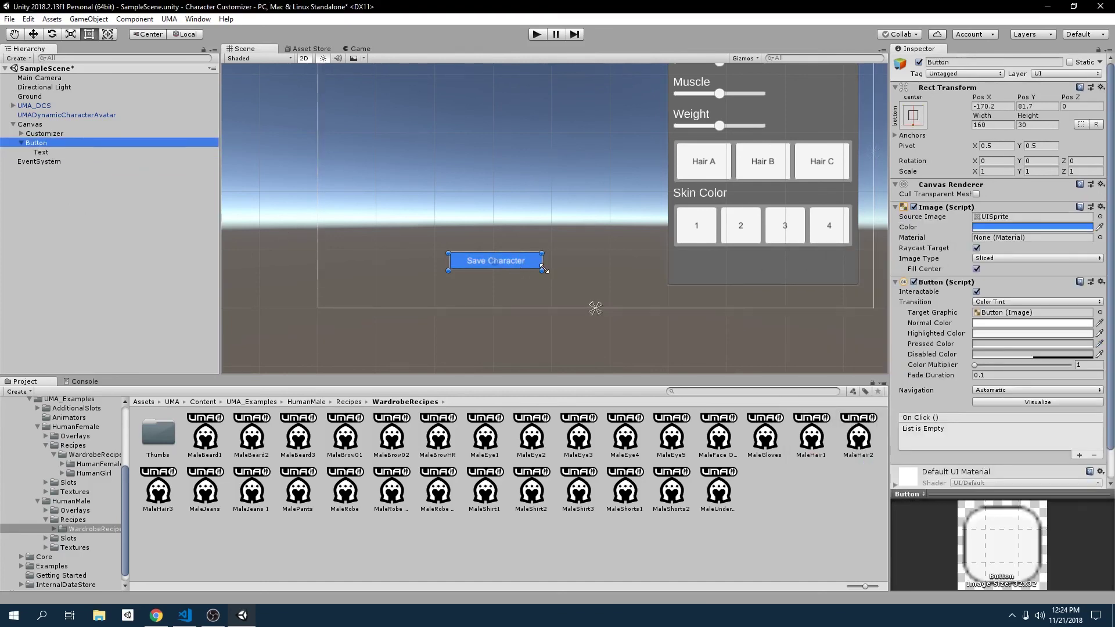
left_click_drag(544, 269, 554, 281)
left_click(63, 154)
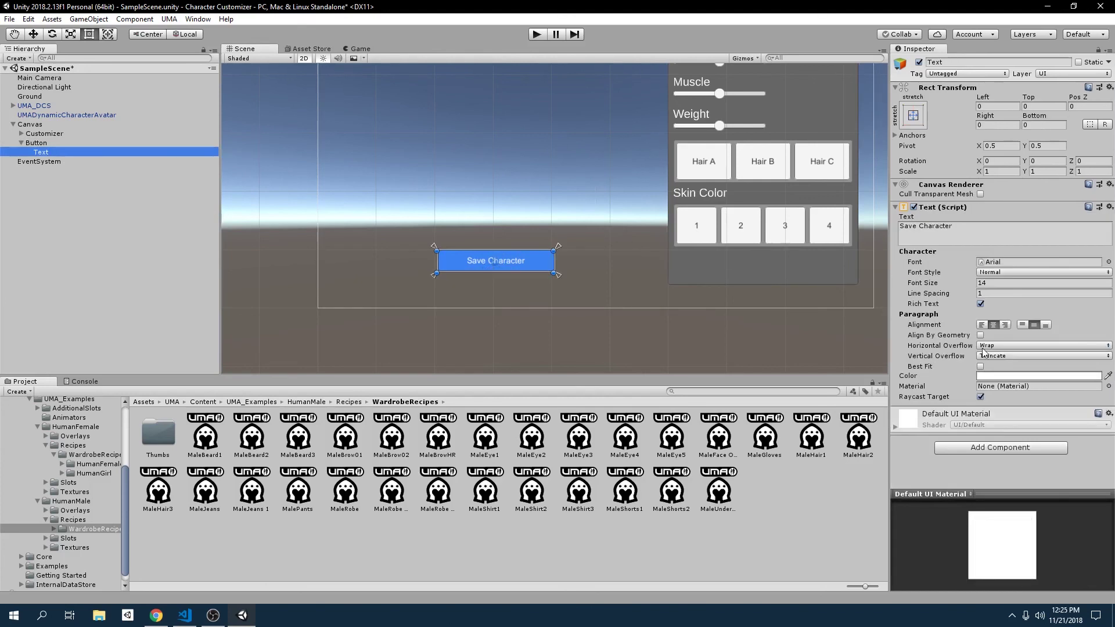
left_click(993, 284)
type("18")
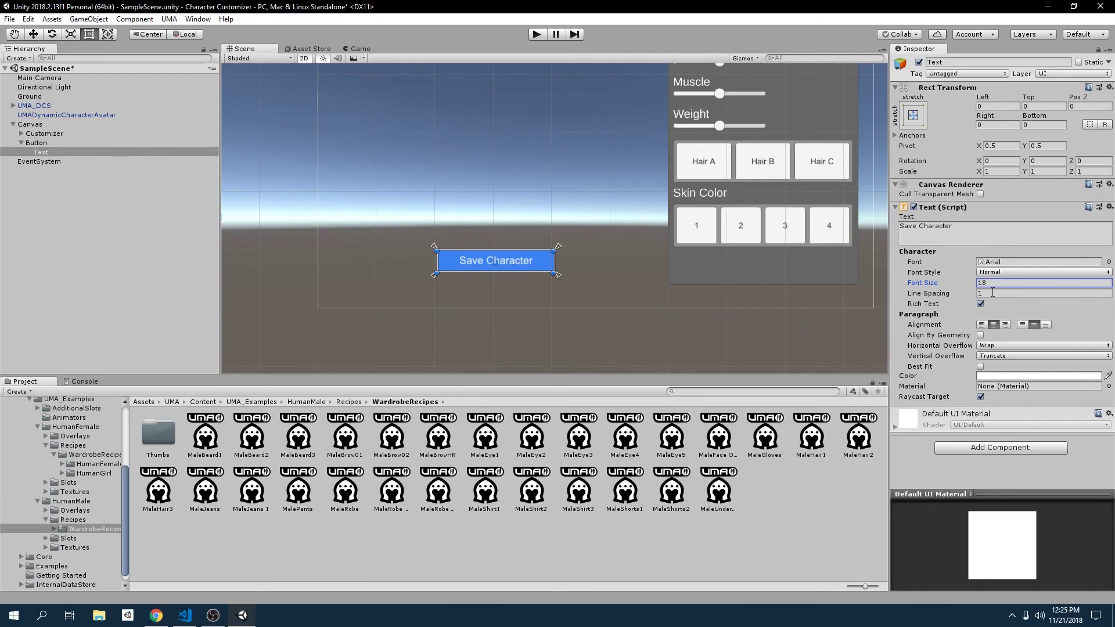
scroll(496, 284, "up", 3)
scroll(530, 221, "down", 3)
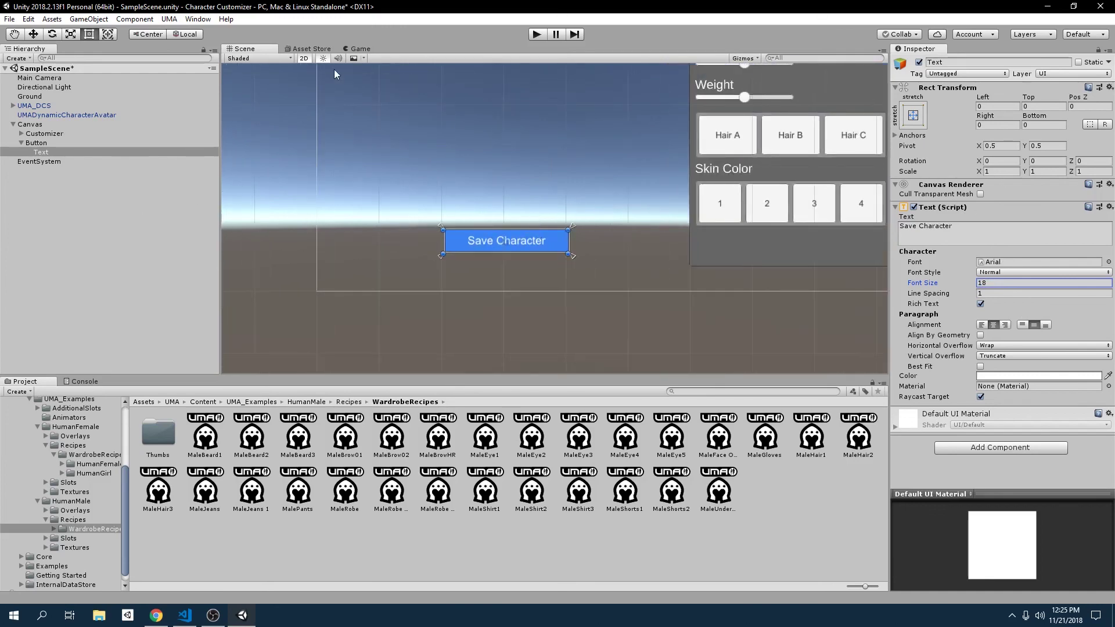
key("ctrl+p")
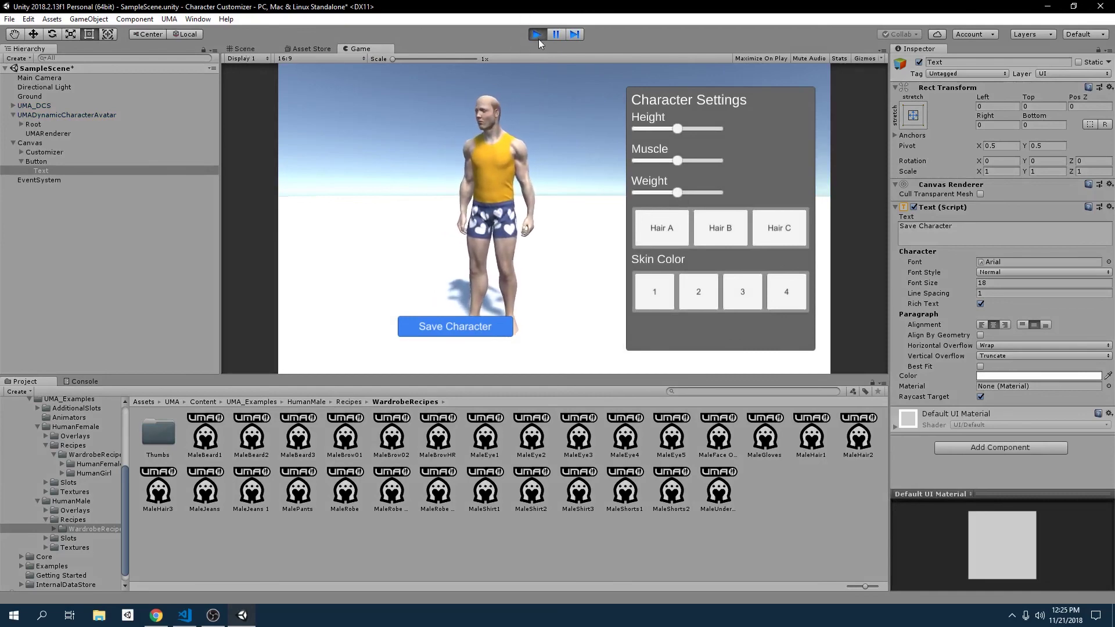
Stop Play mode, shift the Main Camera along X to 0.84 in 3D view, and replay
key("ctrl+p")
scroll(489, 129, "down", 1)
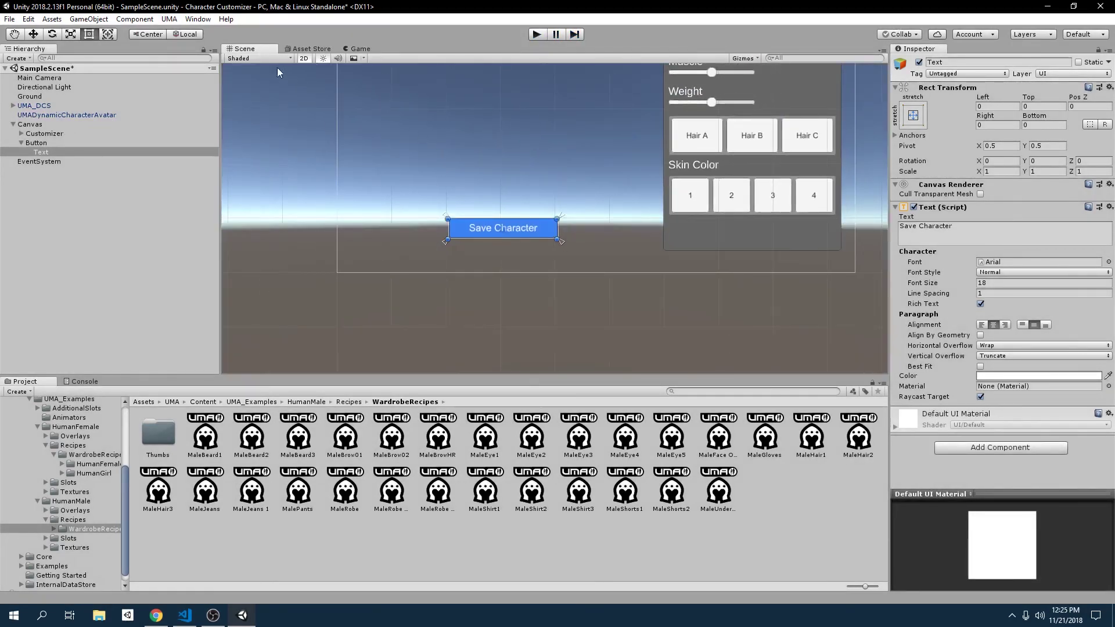
left_click(304, 58)
double_click(38, 78)
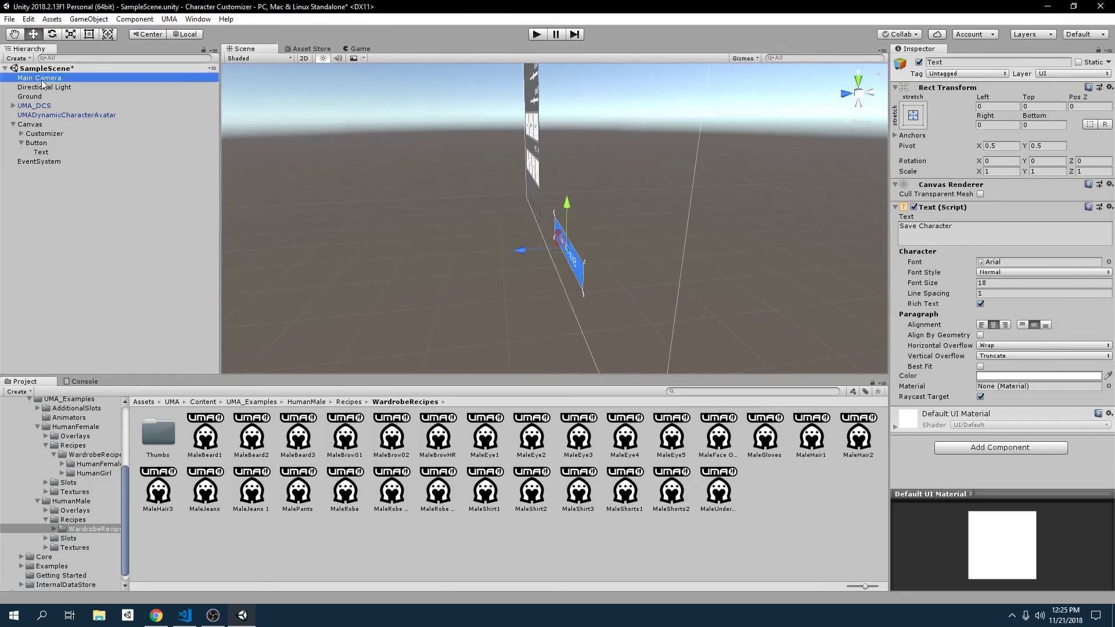
scroll(513, 237, "up", 2)
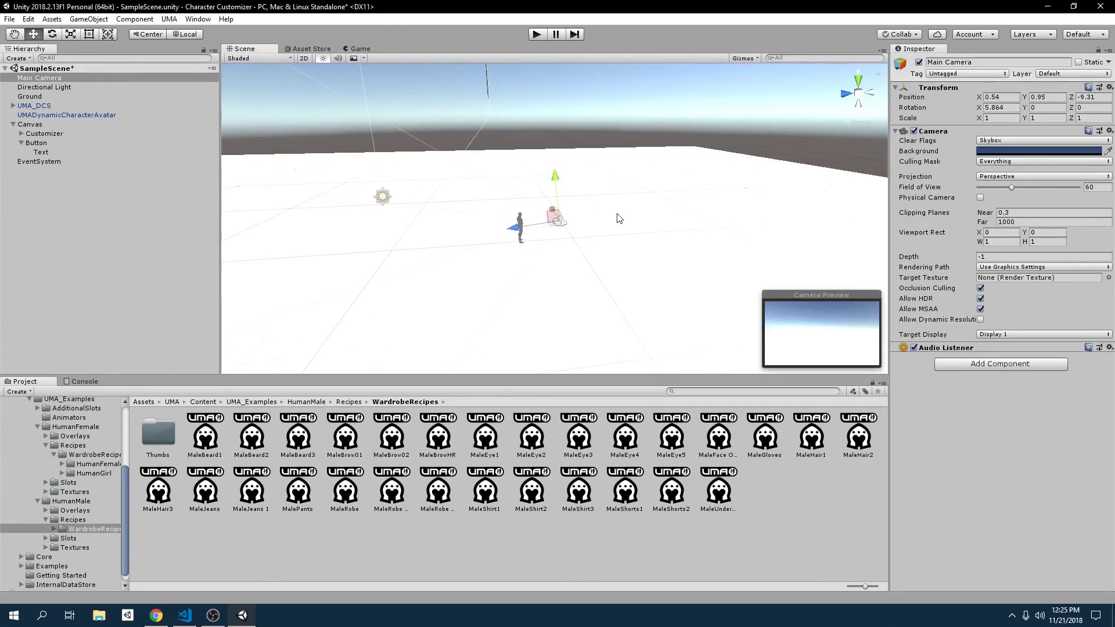
mouse_move(619, 218)
right_mouse_down()
mouse_move(348, 269)
mouse_move(465, 213)
mouse_move(625, 220)
right_mouse_up()
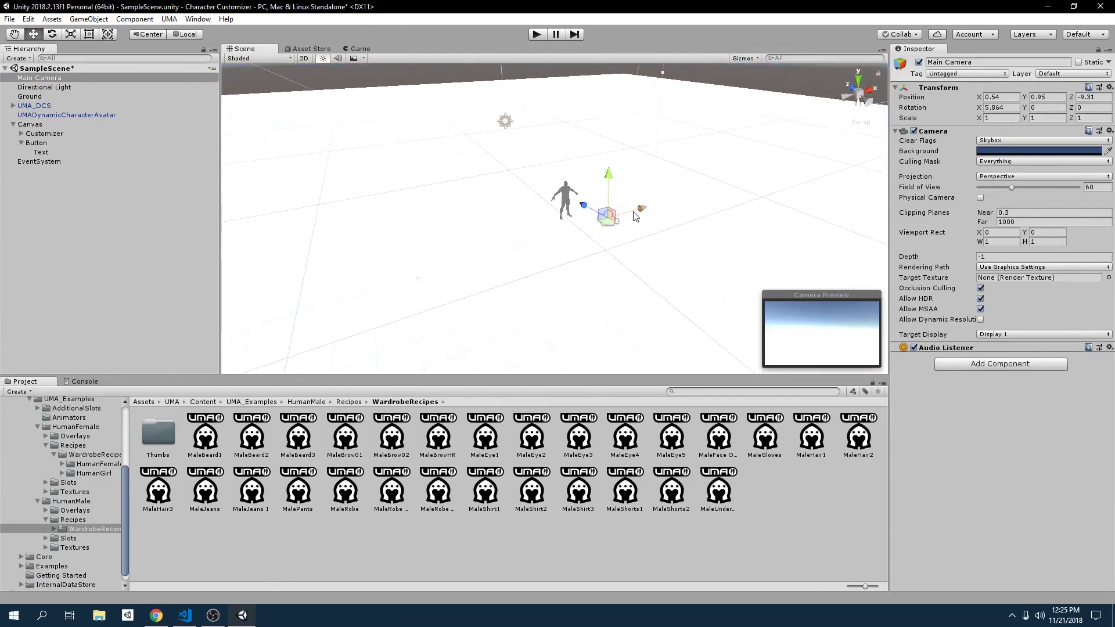
left_click_drag(638, 216, 640, 216)
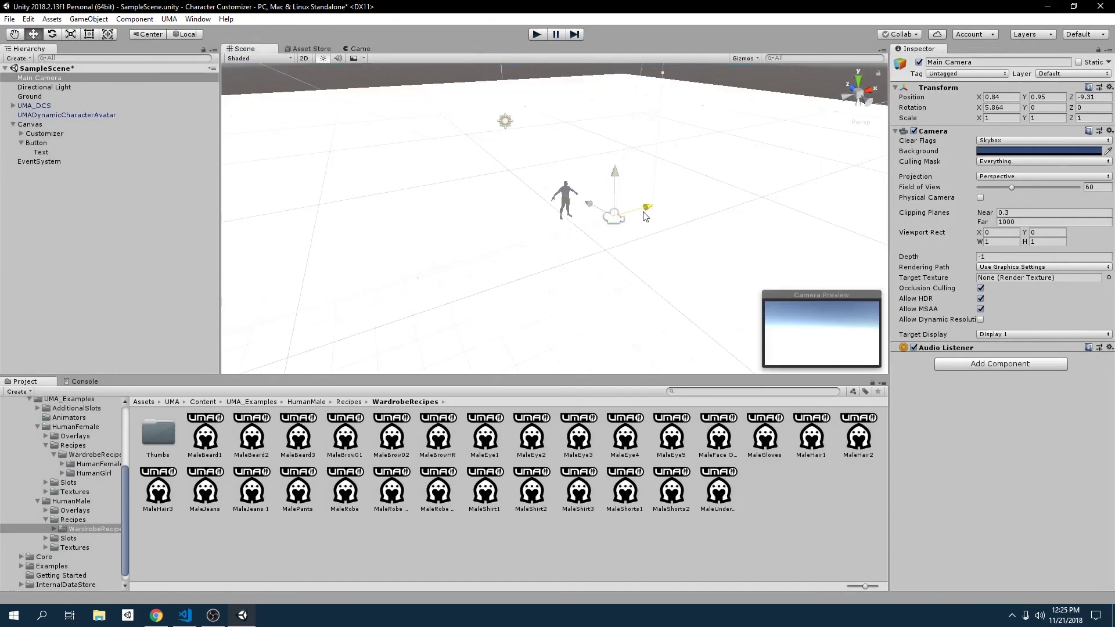
left_click(537, 34)
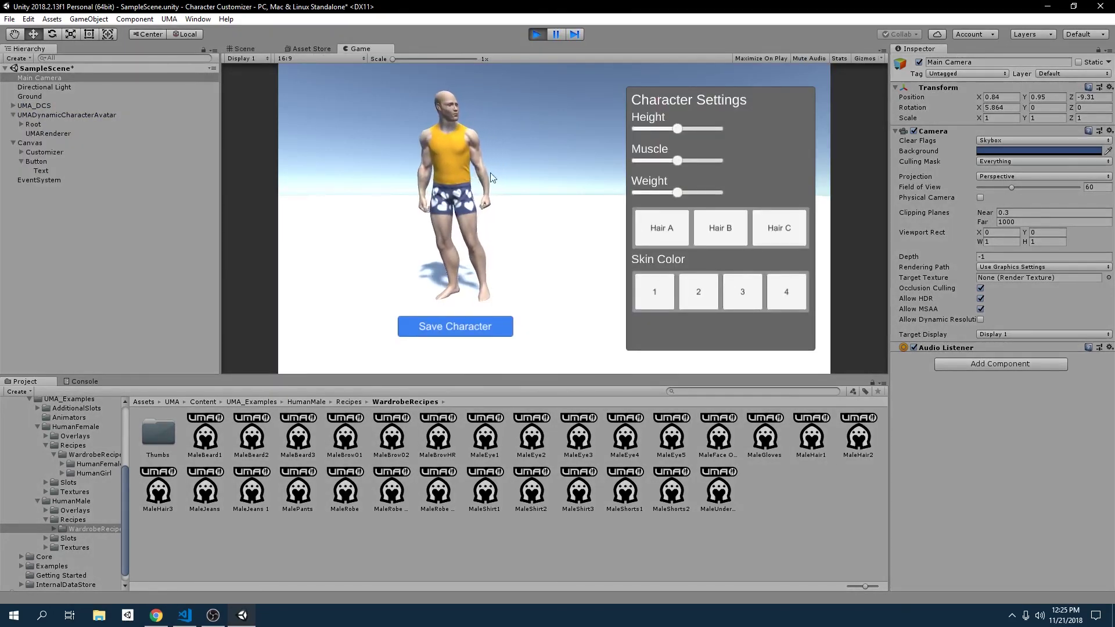